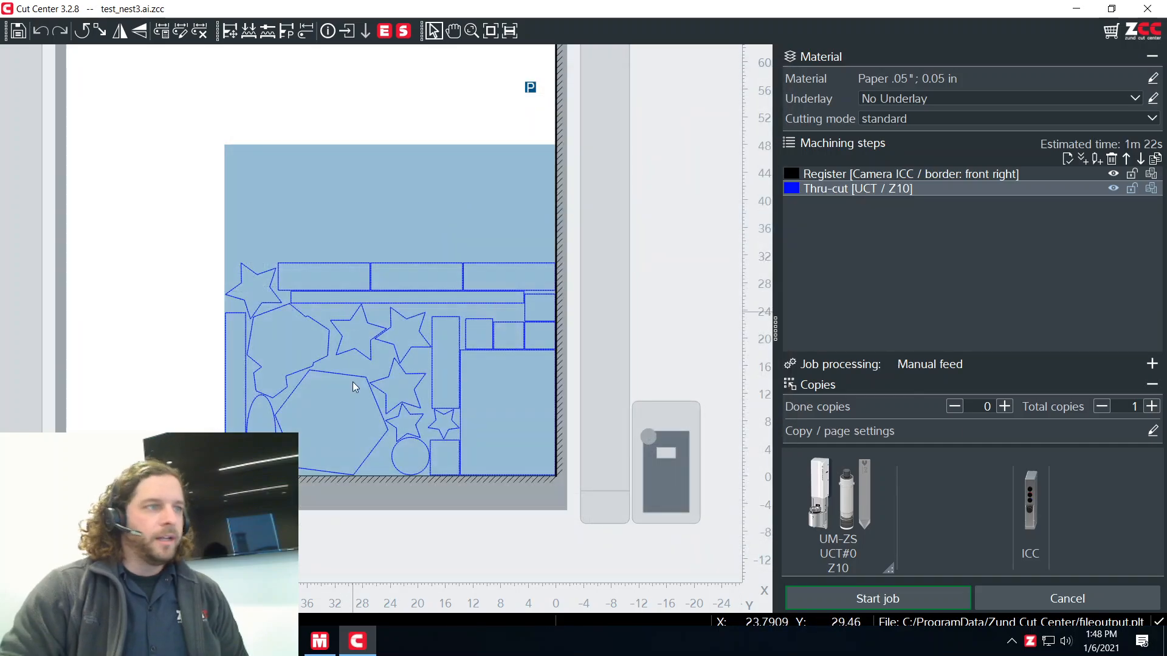
Step: Open the test_nest3 job in Cut Editor to edit its cutting methods
middle_drag(372, 507, 377, 494)
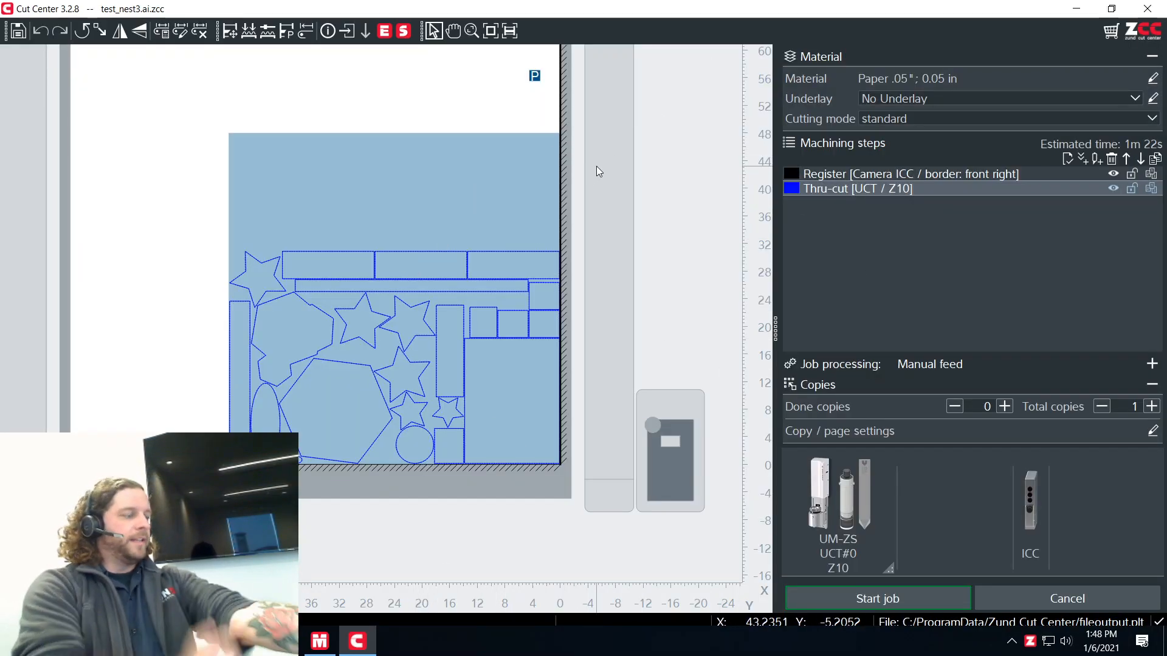
click(386, 32)
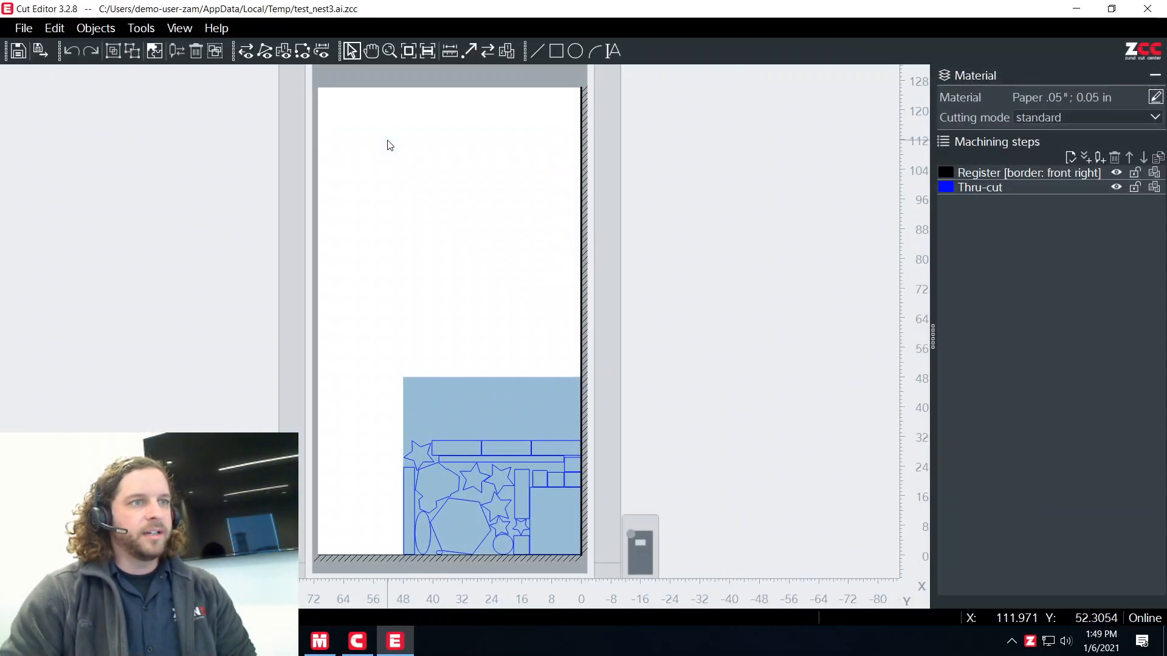
scroll(526, 573, up, 1)
scroll(524, 570, up, 2)
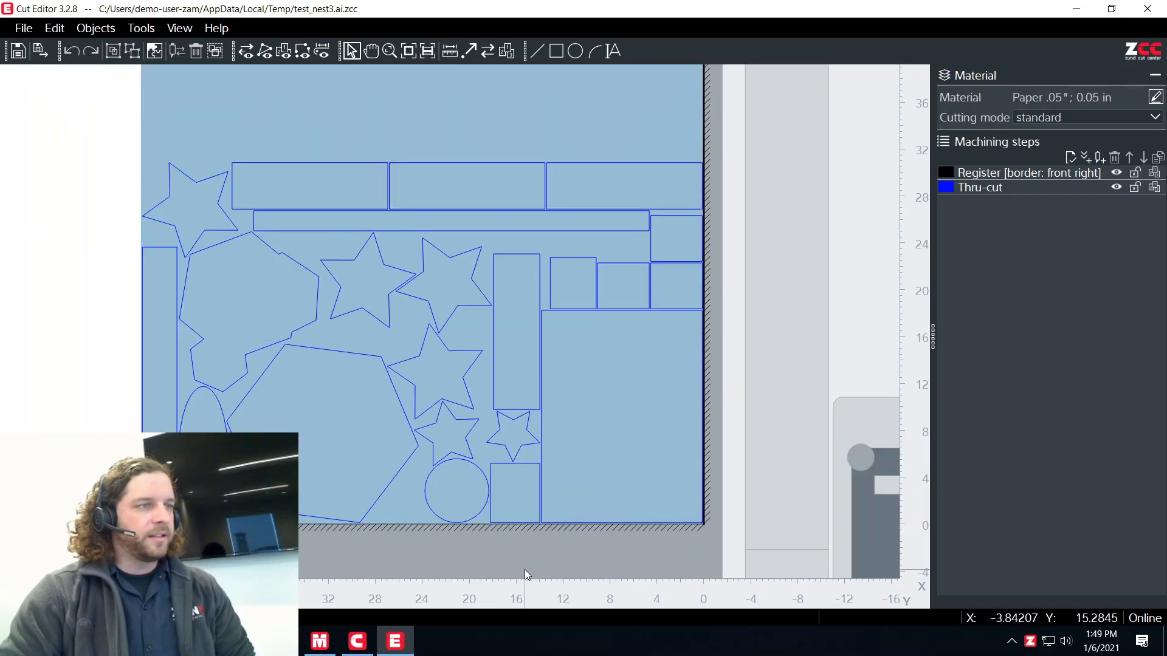
scroll(520, 562, down, 2)
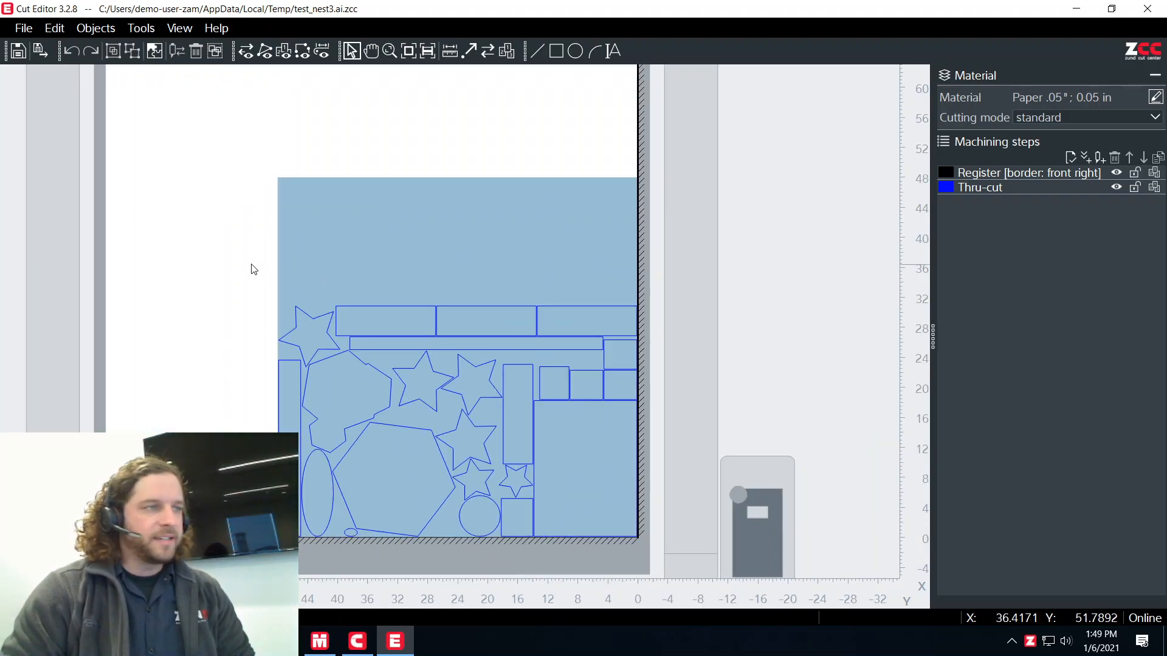
Step: Assign a new Thru-cut method to the upper-left star, the outer two top-row rectangles, the long thin rectangle and the uppermost small square
drag(266, 271, 629, 296)
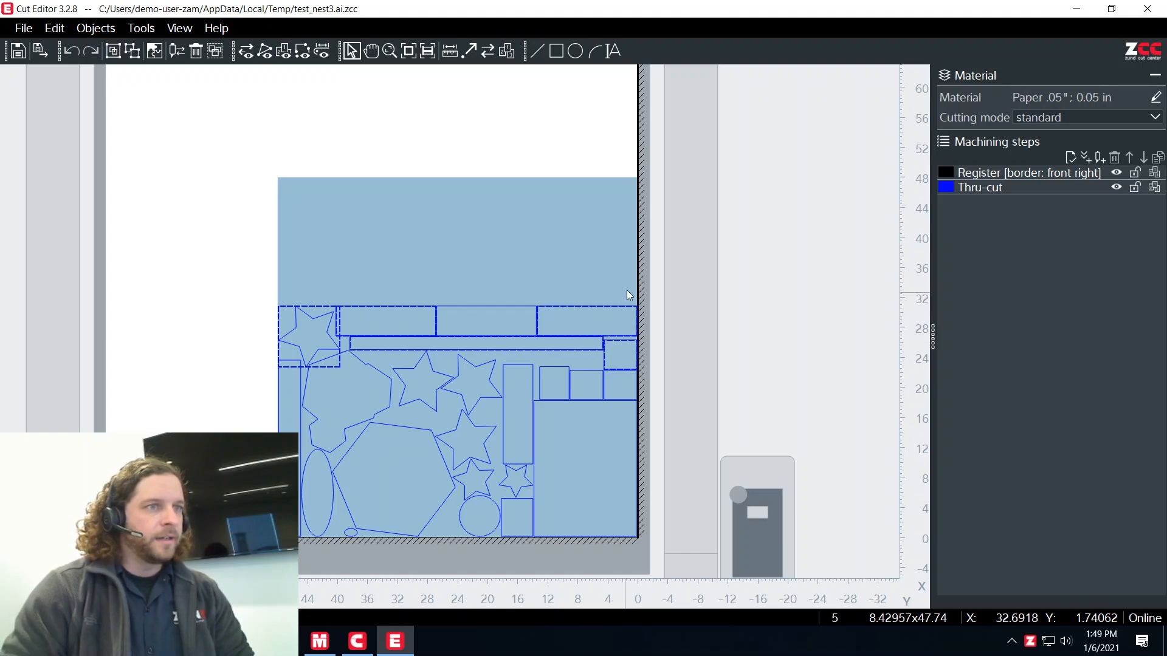
right_click(629, 296)
mouse_move(675, 301)
click(824, 328)
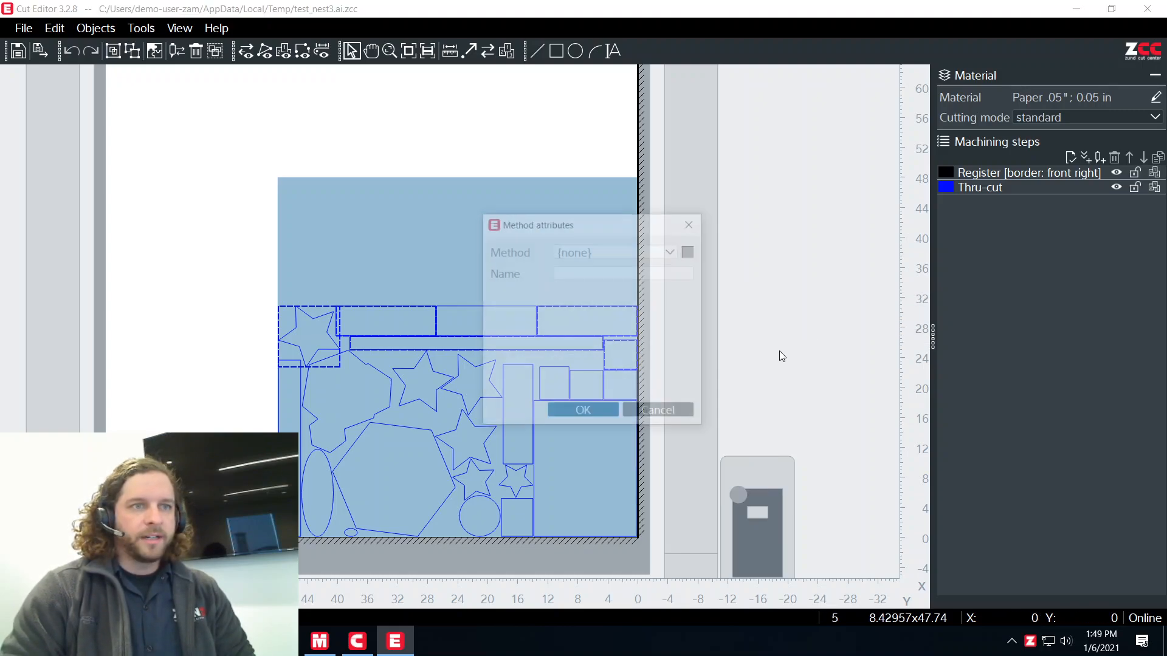
click(643, 254)
click(614, 295)
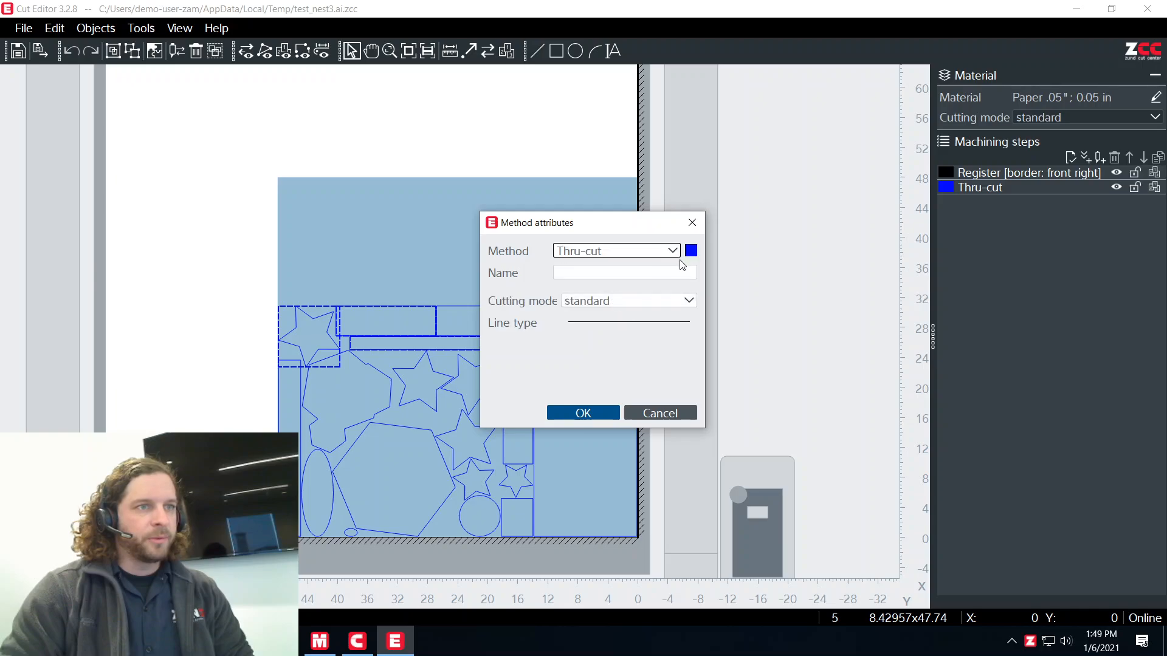
Step: Give the new Thru-cut method the red colour #ff2525 and the name "quad 4"
click(691, 250)
click(643, 220)
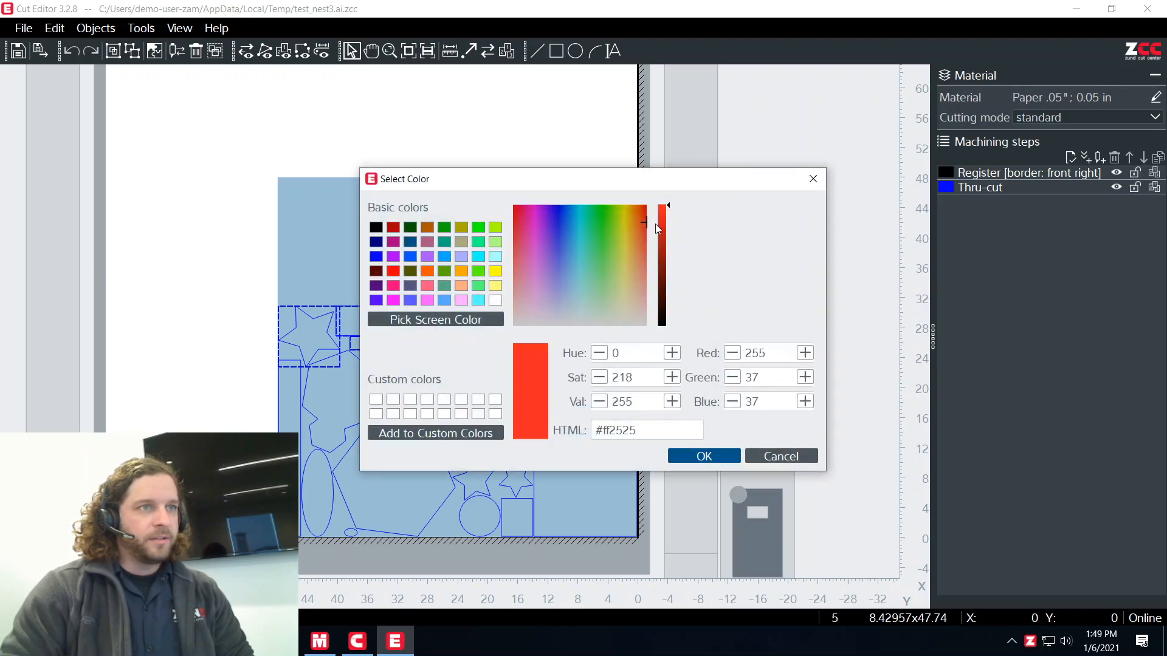
click(703, 456)
click(606, 272)
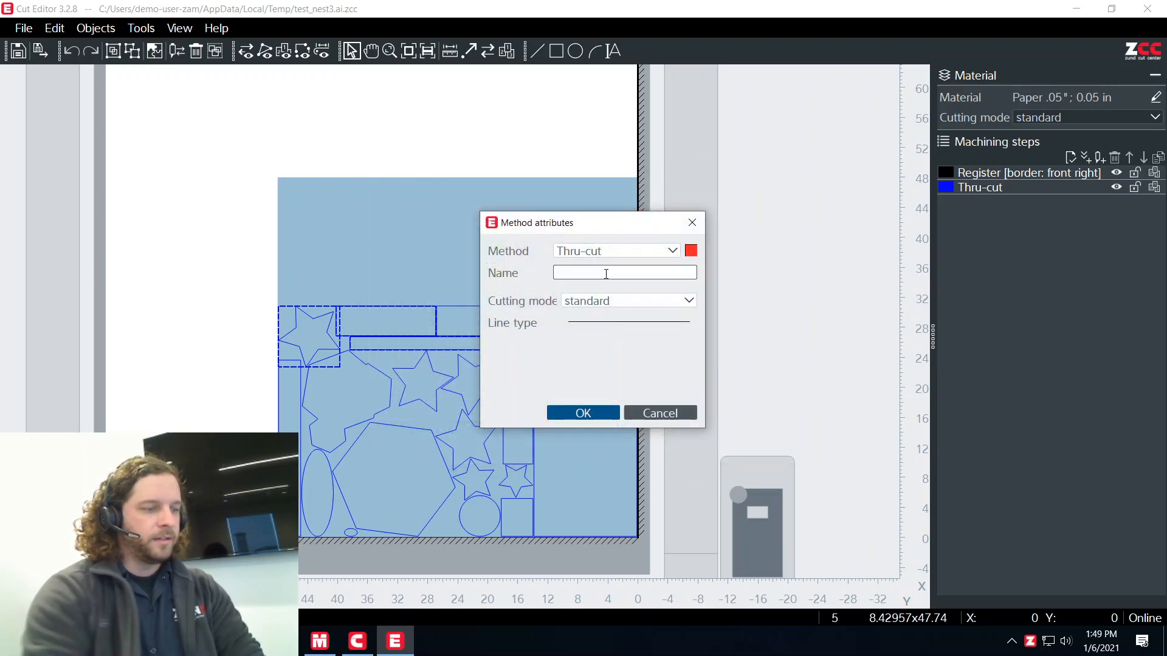
text(quad)
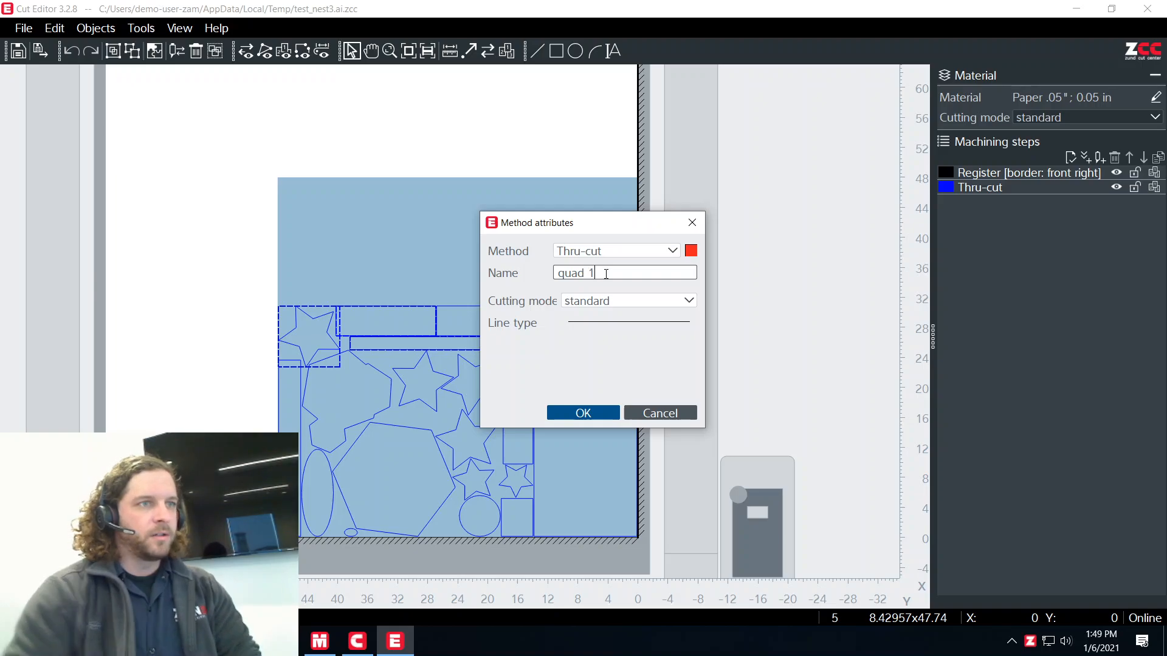
text( 1)
key(BackSpace)
text(4)
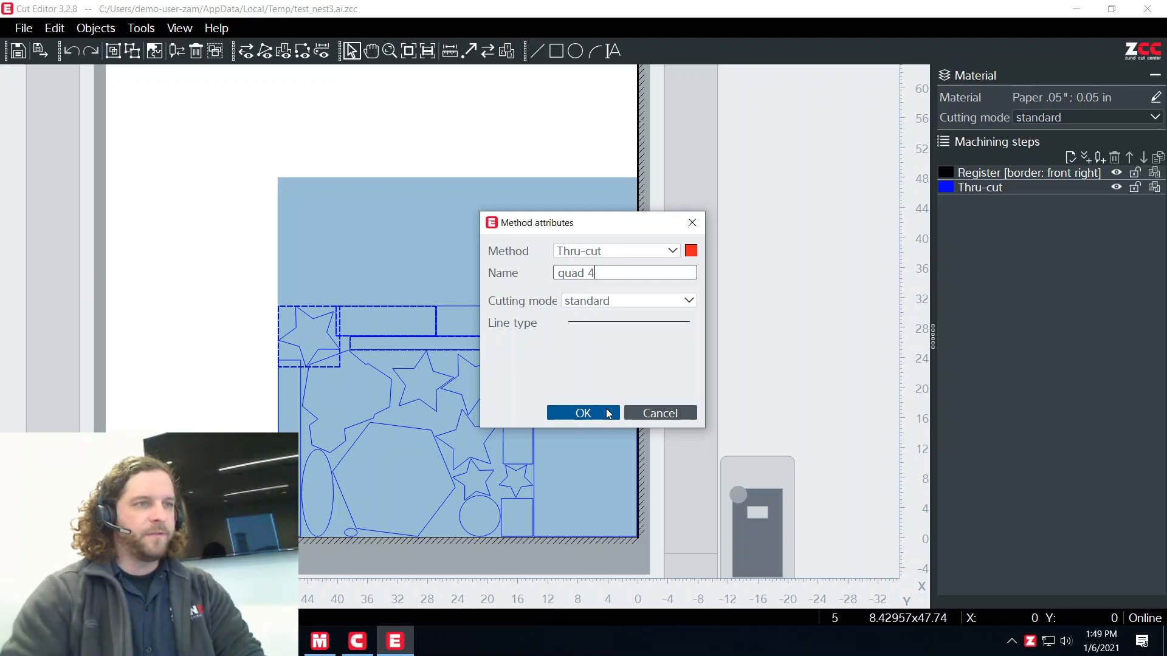
click(610, 416)
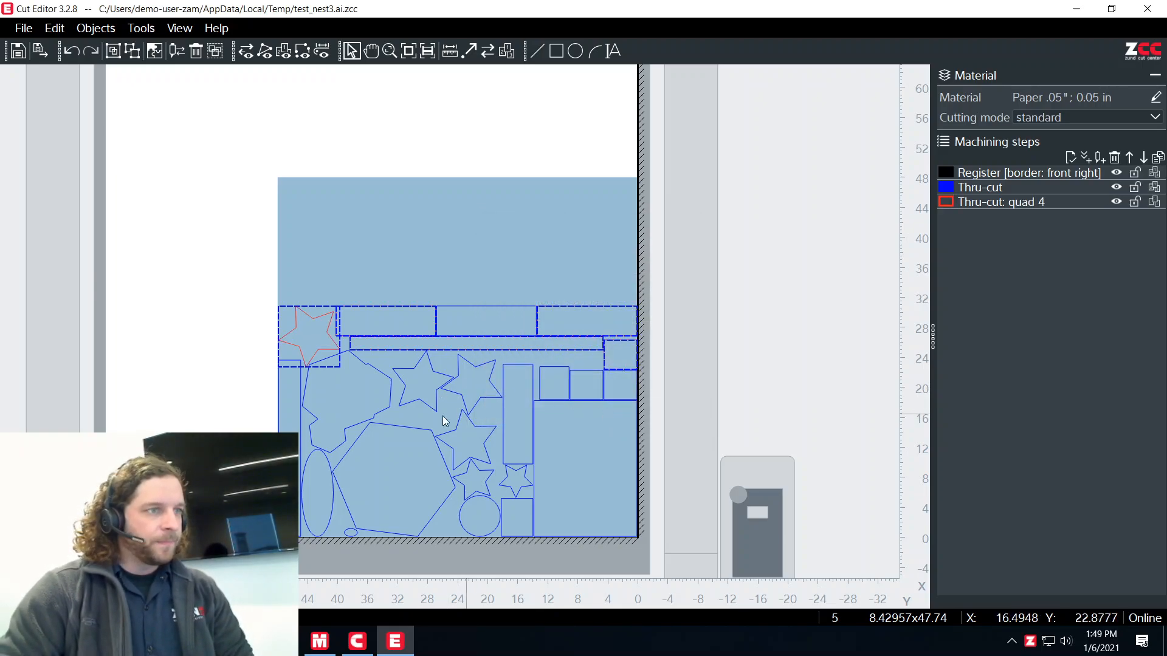
Step: Assign a new Thru-cut method to the nest's left-side shapes: both large irregular polygons, the tall narrow rectangle and the two ellipses
click(274, 414)
click(303, 365)
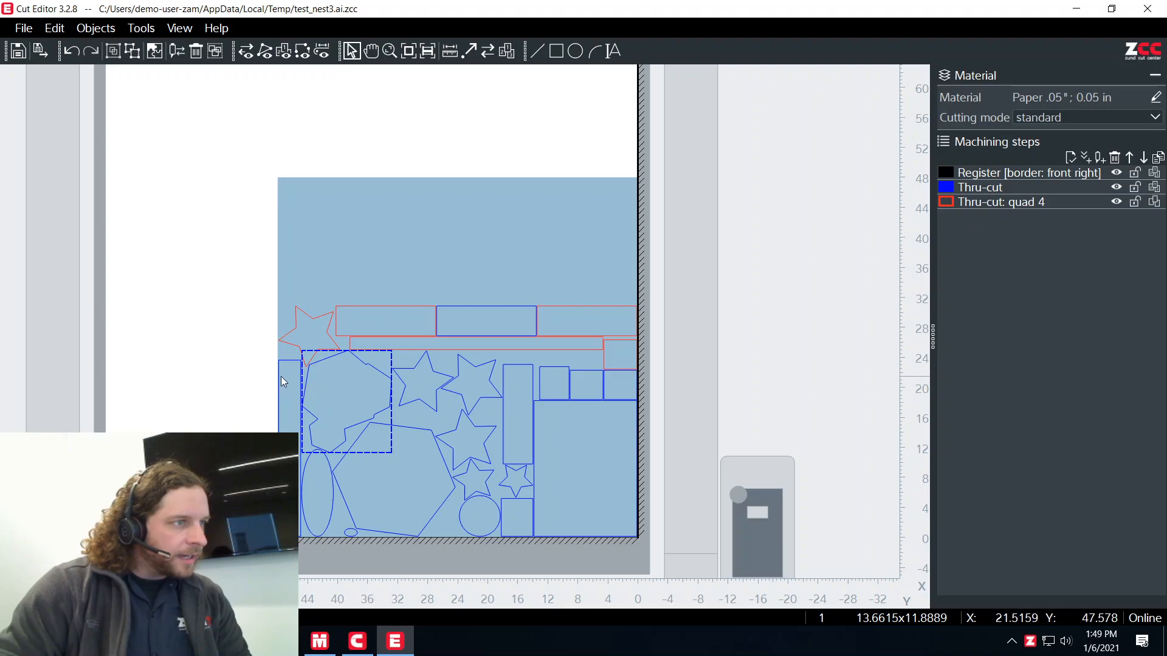
shift+click(279, 386)
shift+click(332, 503)
shift+click(345, 508)
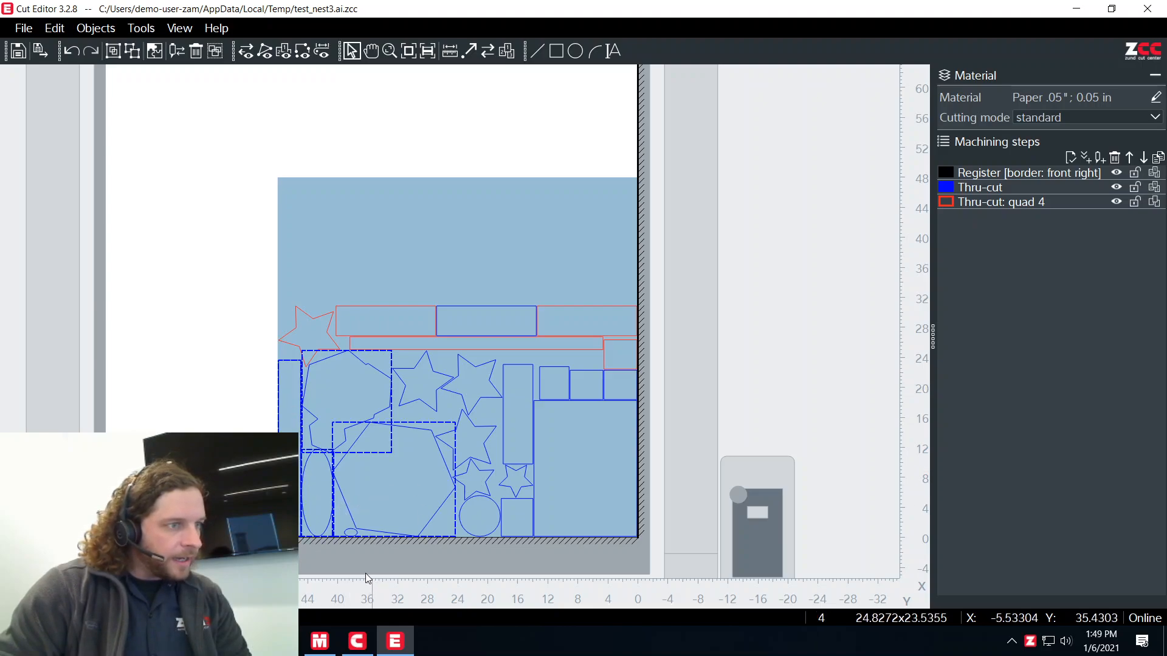
shift+click(351, 534)
right_click(350, 547)
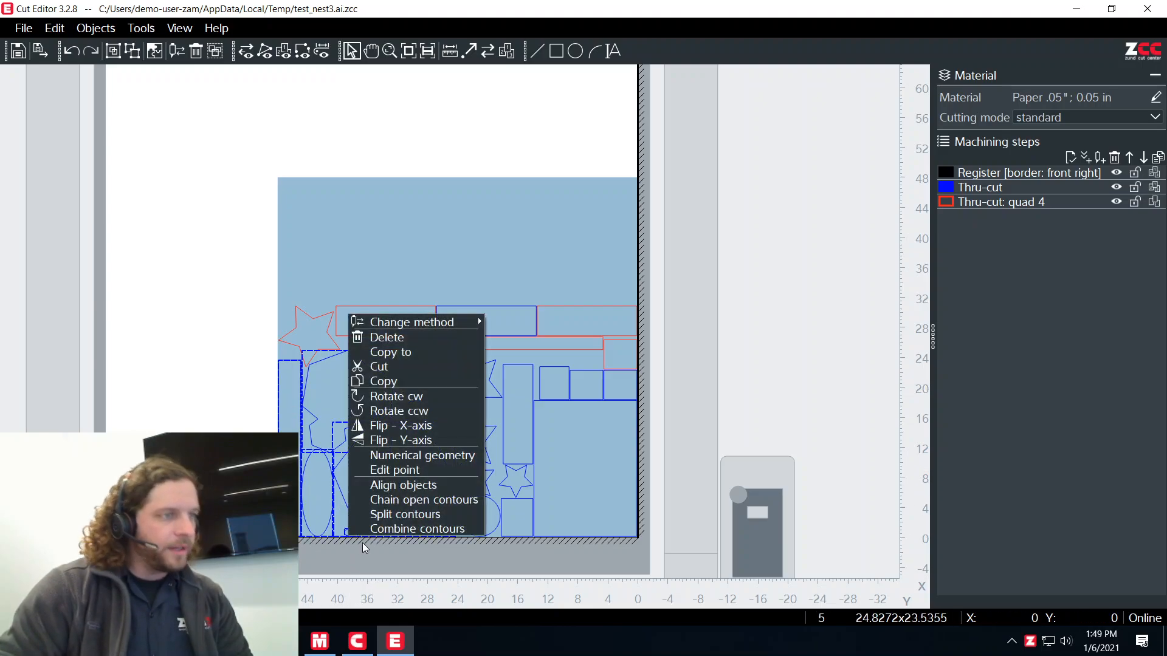
mouse_move(478, 321)
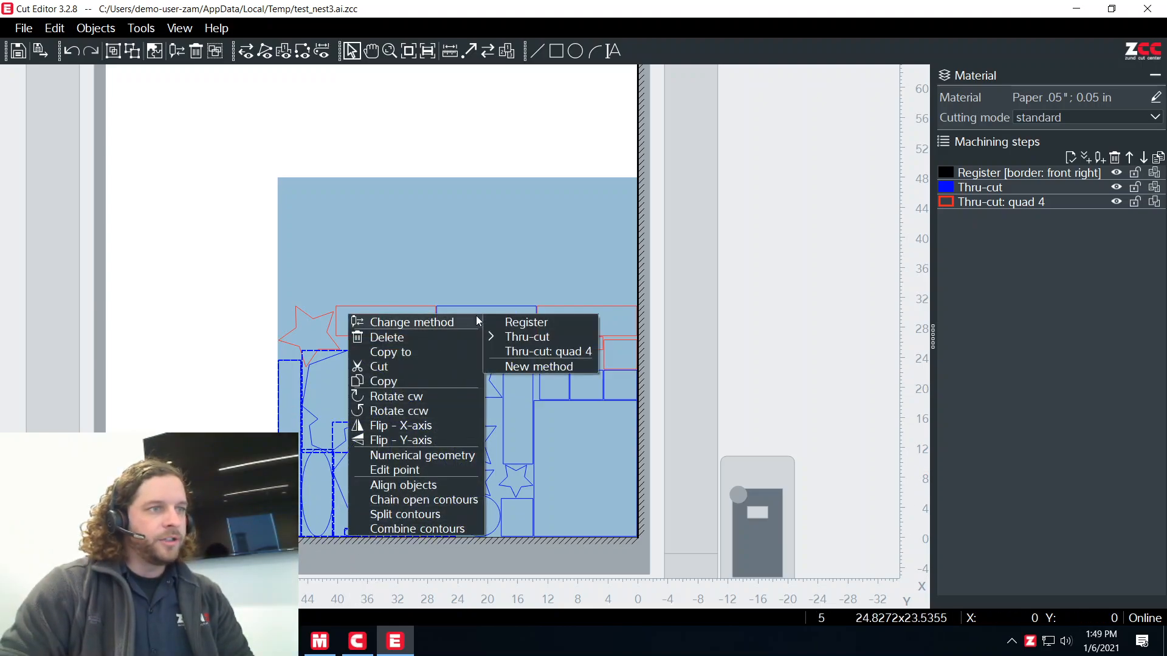
click(539, 367)
click(554, 251)
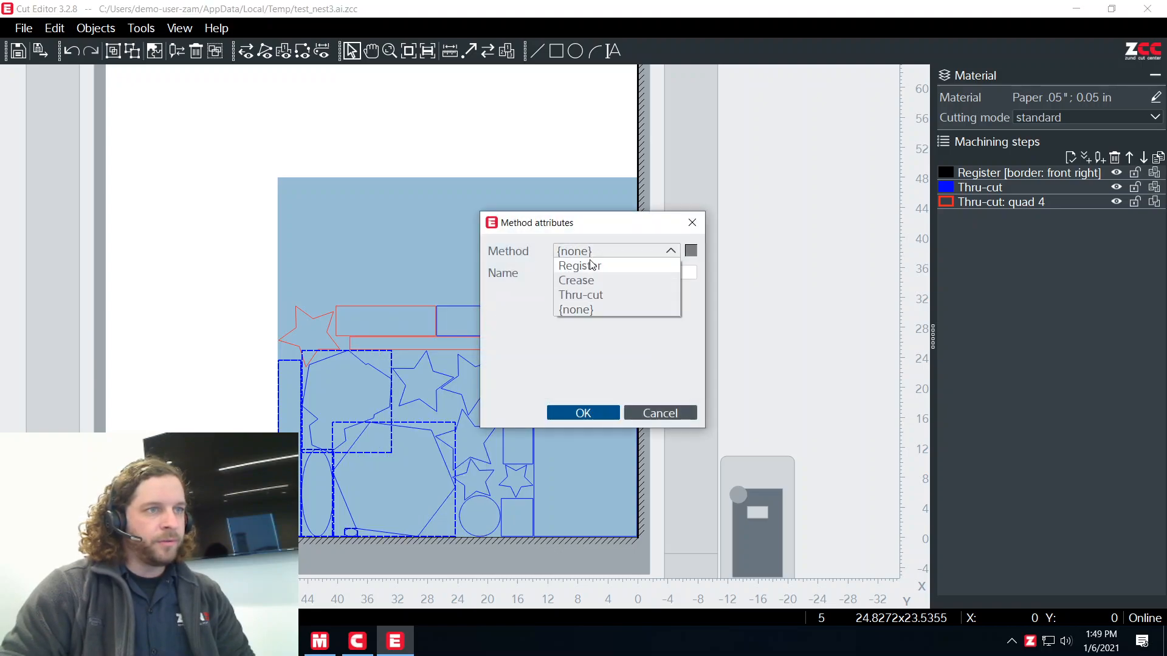
click(593, 296)
Step: Give the left-side shapes' new Thru-cut method a bright green colour and the name "quad 3"
click(692, 251)
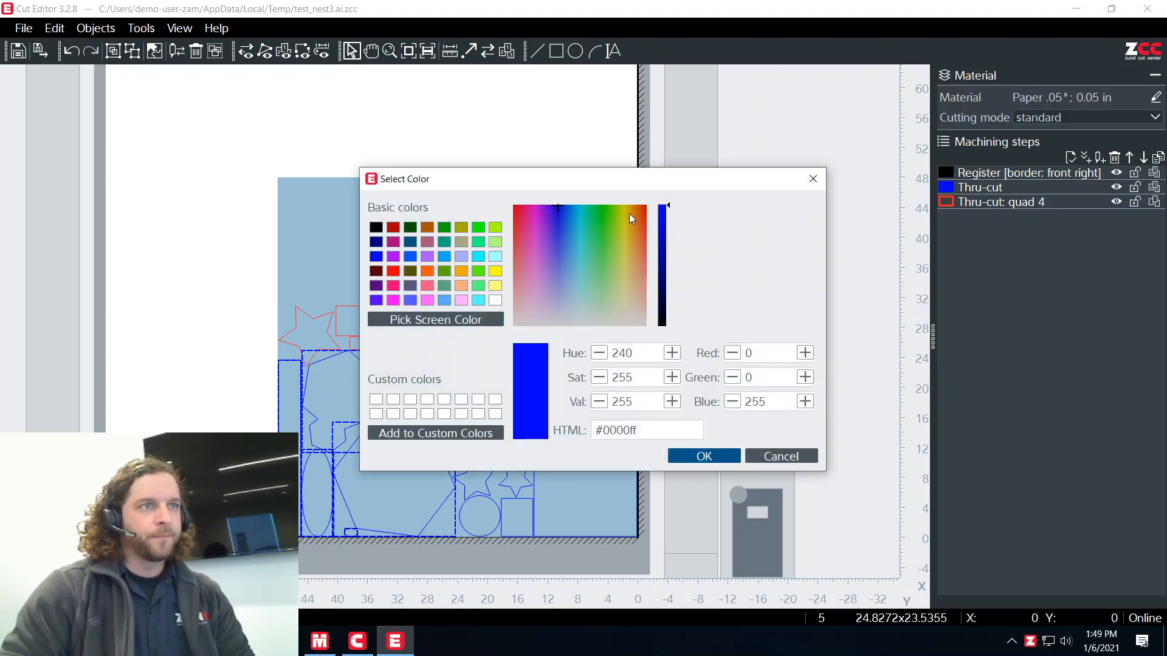
click(601, 217)
click(696, 456)
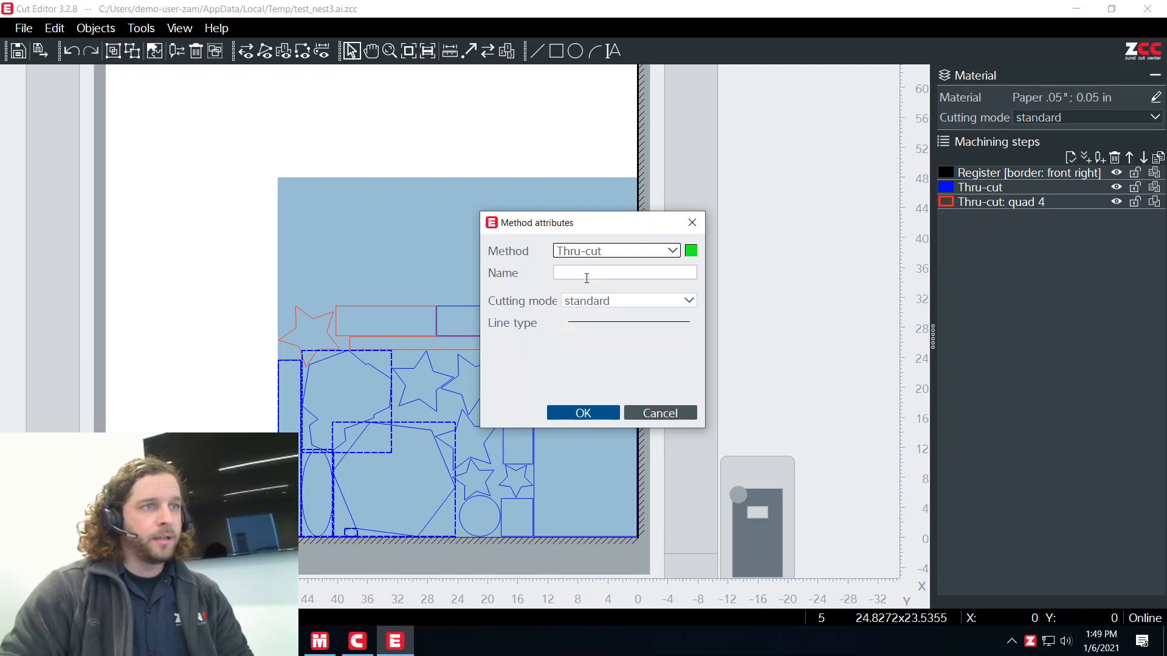
click(586, 273)
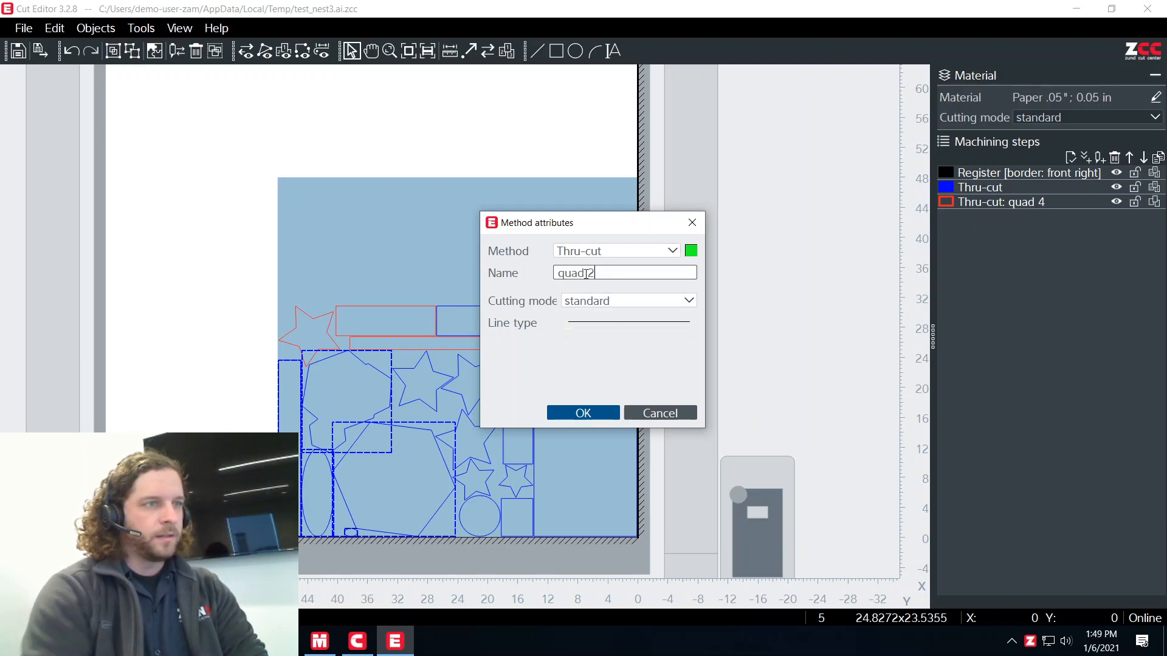
click(605, 412)
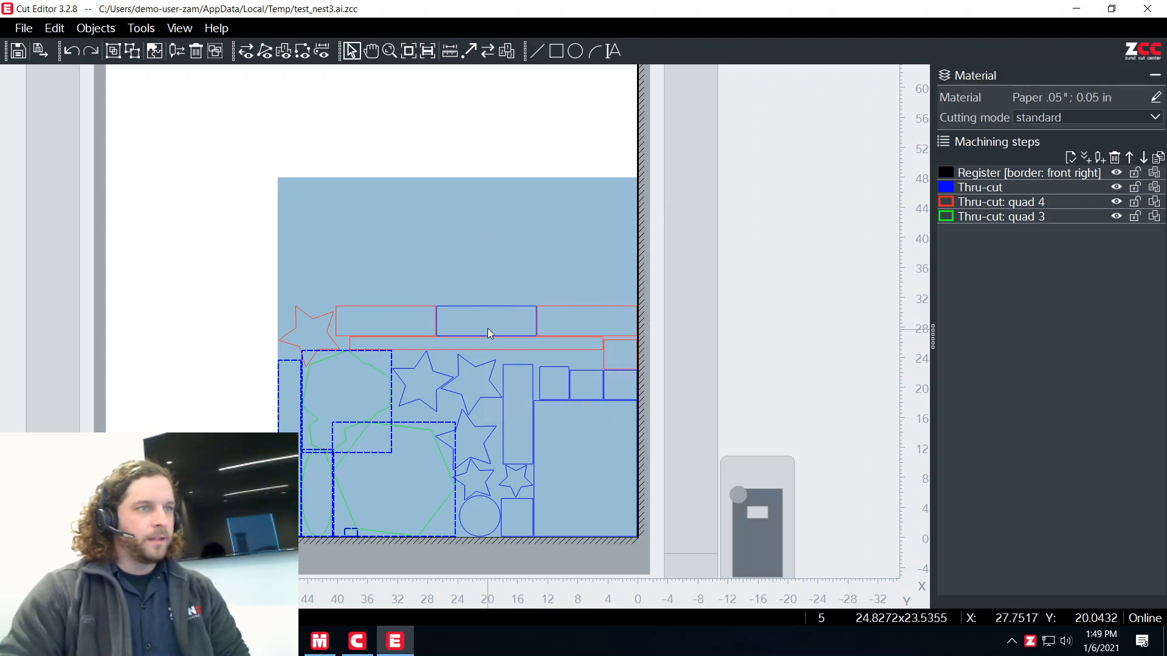
Step: Change the method of the middle rectangle in the nest's top row to Thru-cut: quad 4
click(490, 305)
right_click(520, 262)
mouse_move(632, 269)
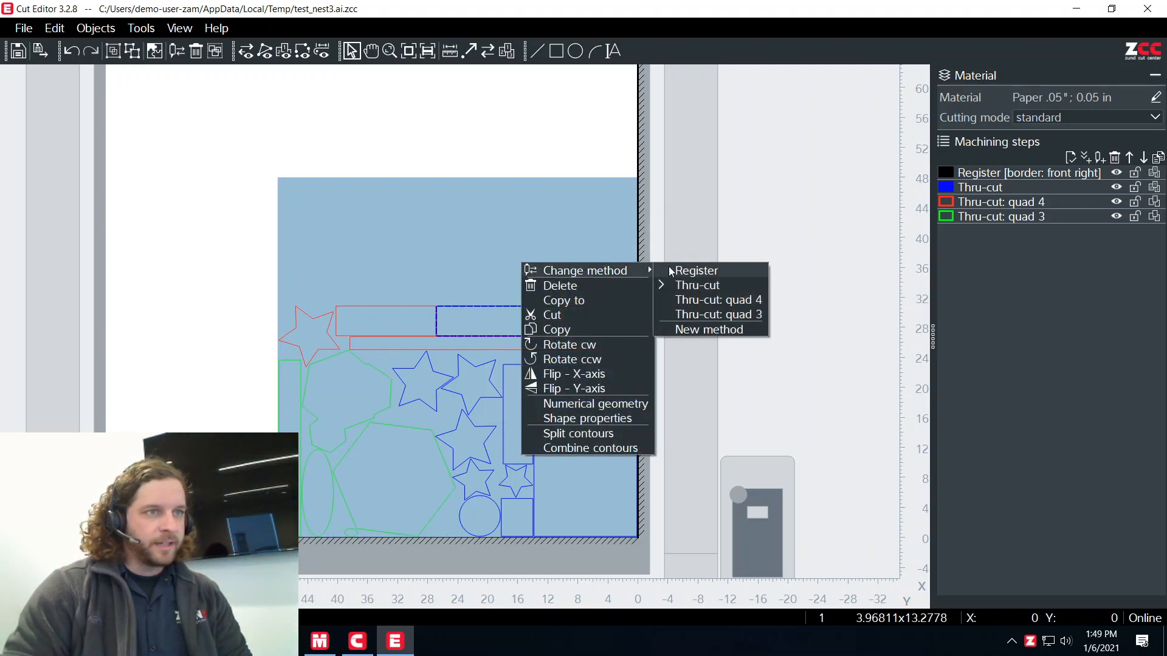
click(733, 308)
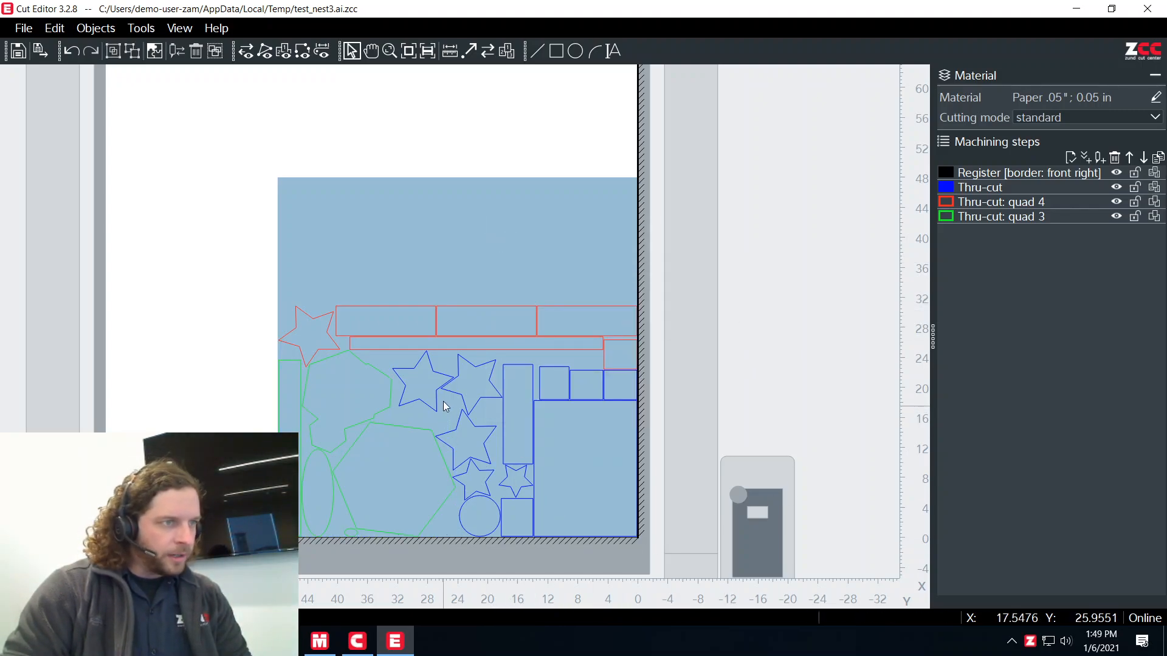
Step: Assign a new Thru-cut method to the five stars and the circle in the middle of the nest
click(419, 389)
shift+click(475, 415)
shift+click(478, 449)
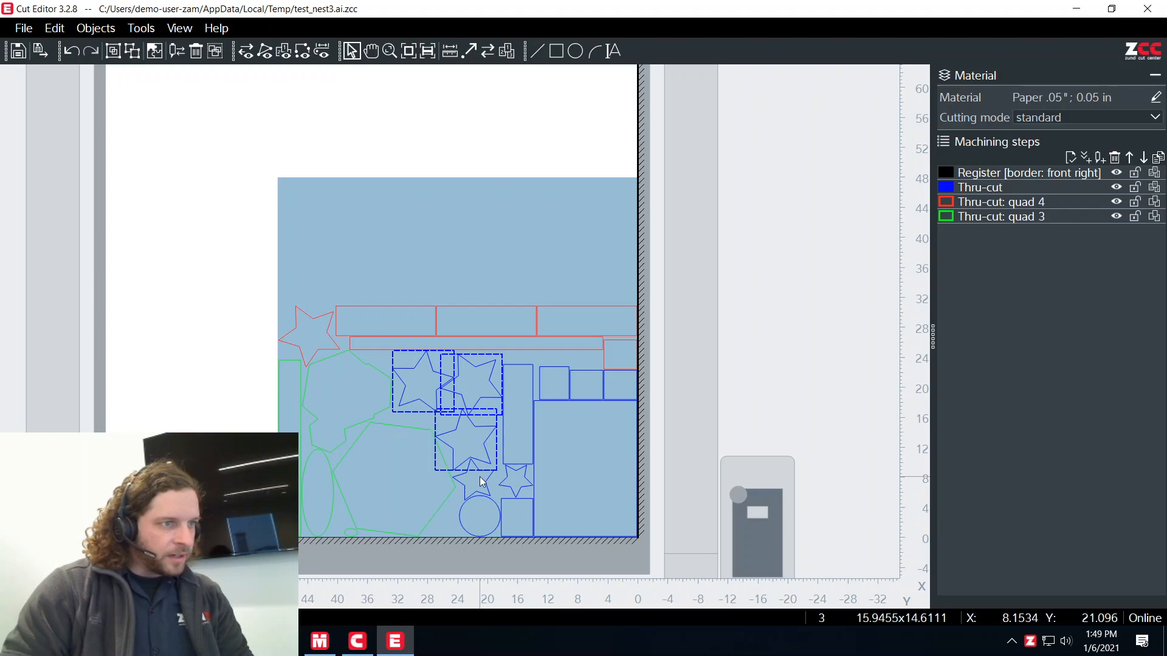
shift+click(483, 486)
shift+click(482, 533)
shift+click(516, 481)
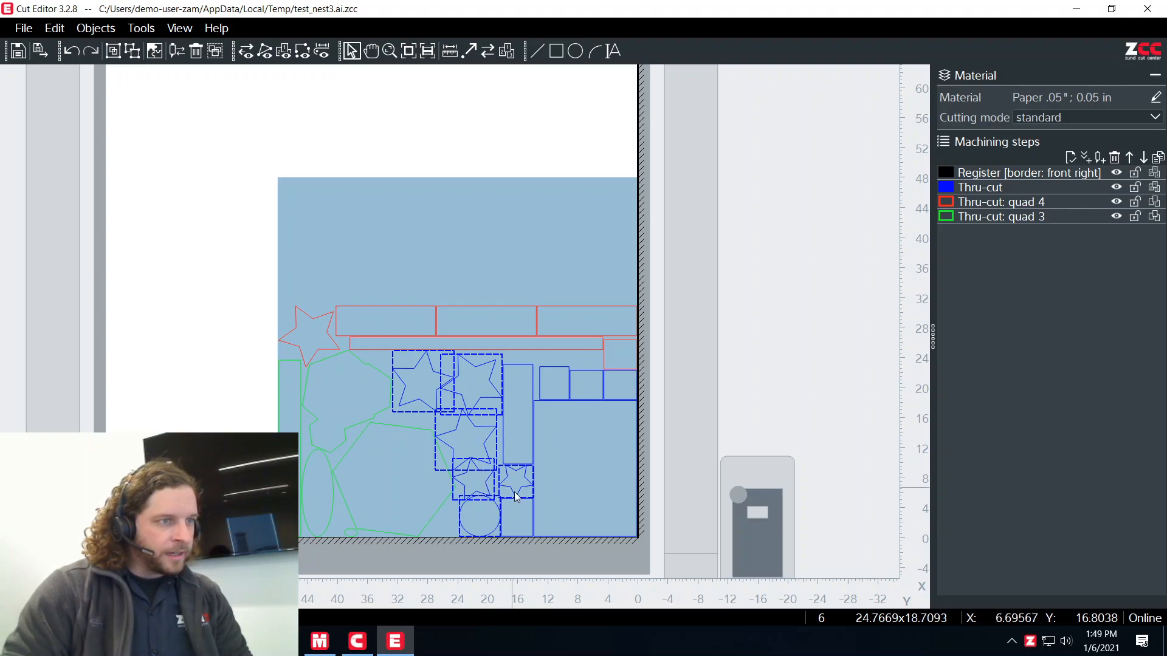
right_click(727, 323)
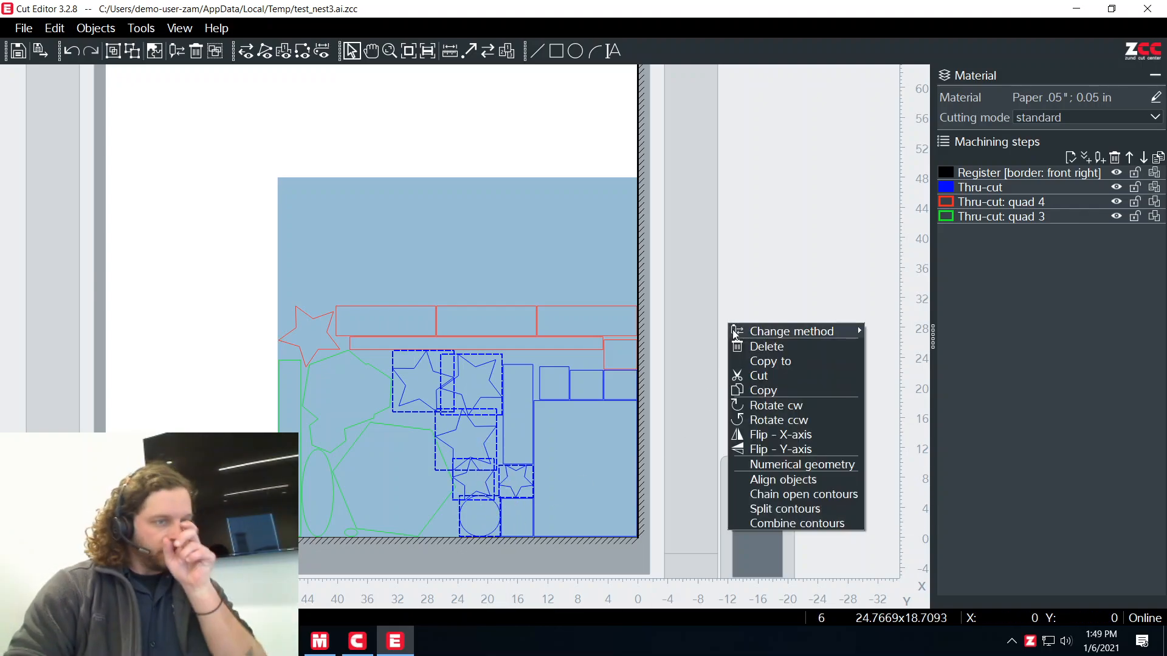
mouse_move(808, 332)
click(919, 391)
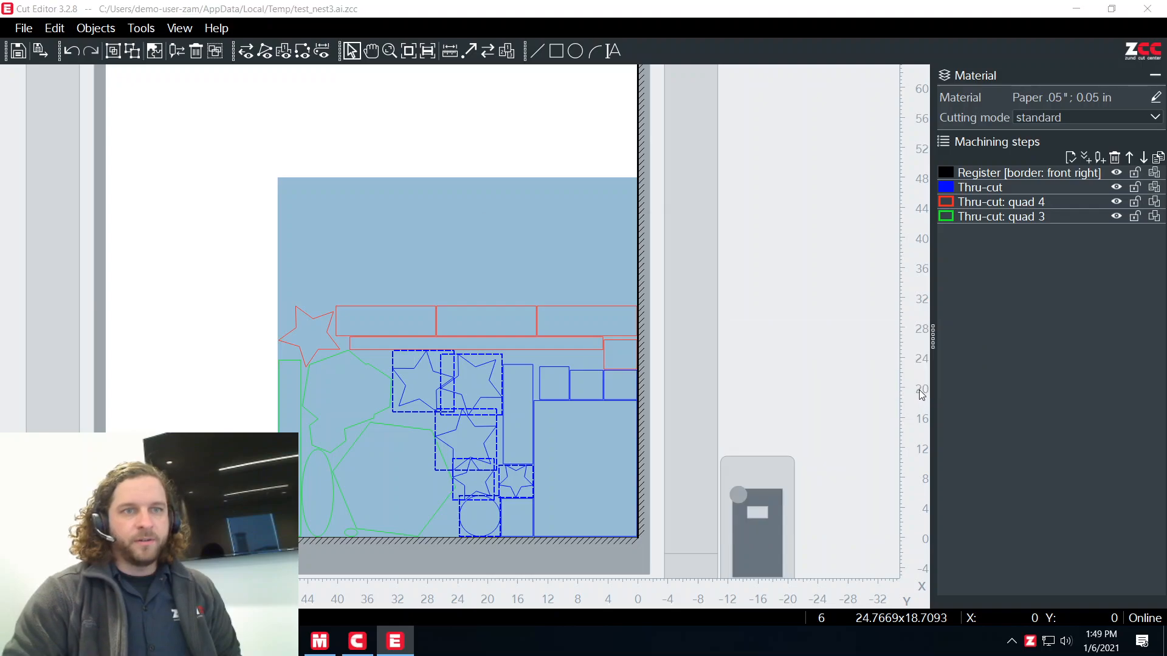
click(620, 251)
click(604, 295)
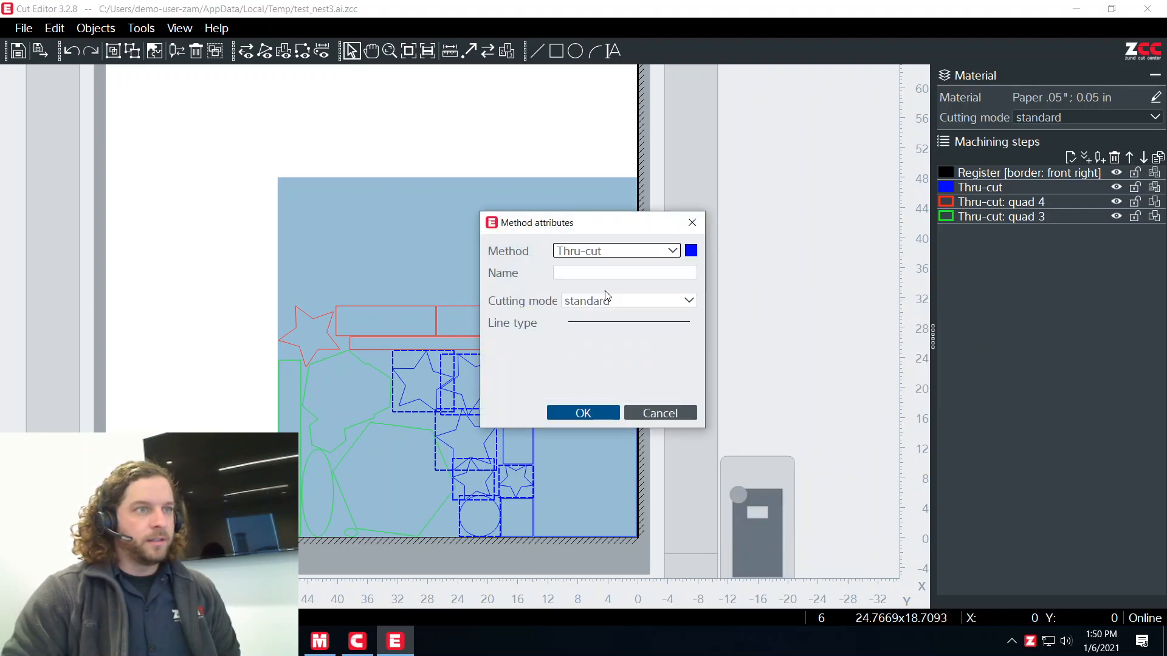
Step: Set the stars' and circle's new Thru-cut method to the dark magenta colour #93117d, leaving its name blank
click(691, 250)
click(531, 220)
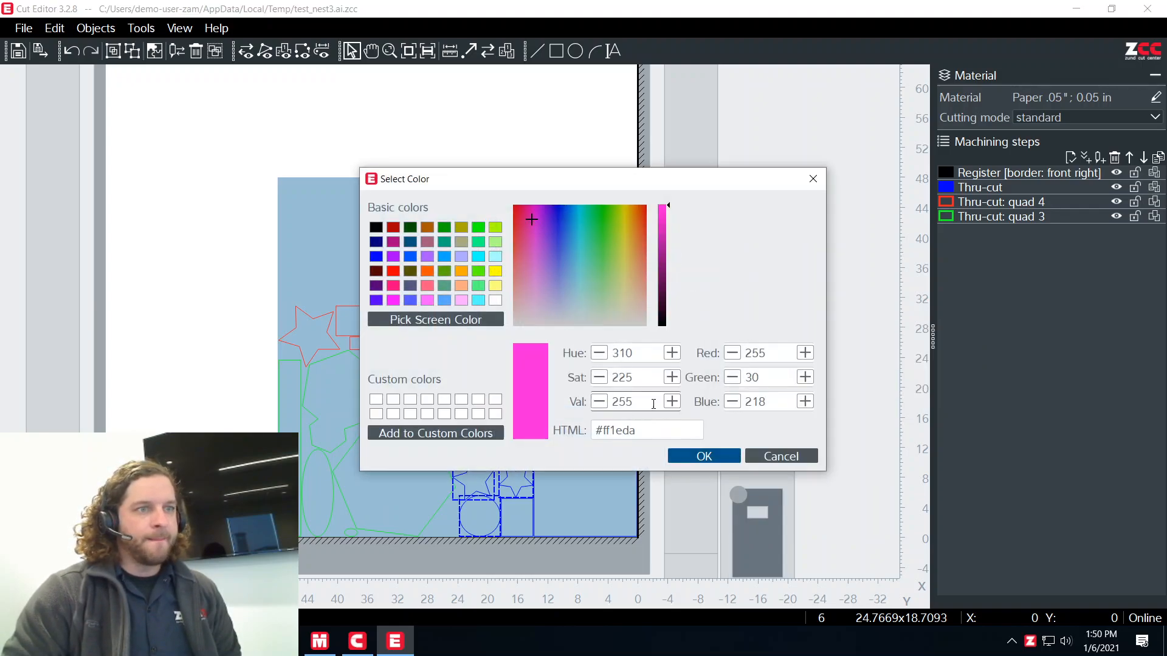
click(663, 257)
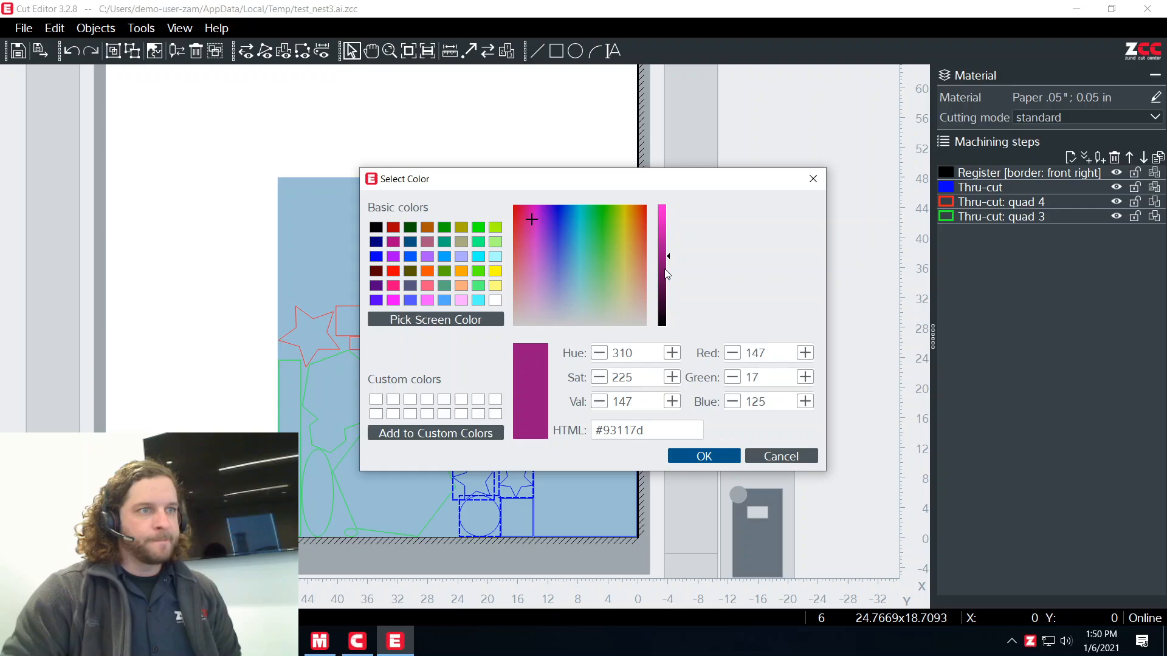
click(714, 460)
click(582, 412)
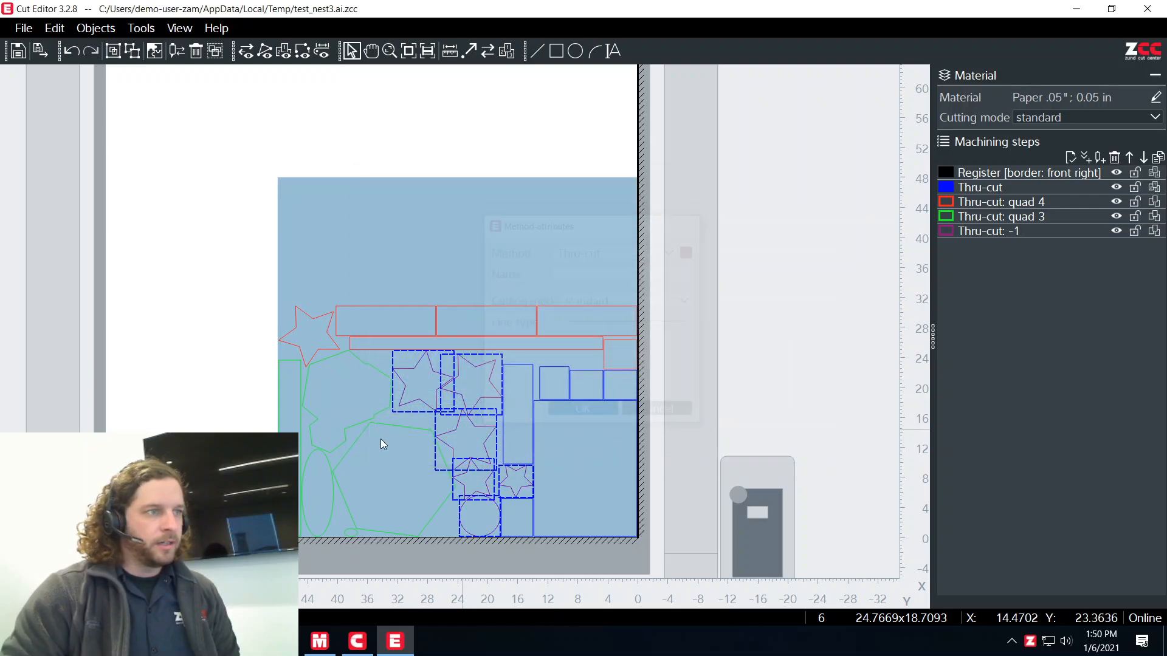
Step: Darken the colour of the Thru-cut: quad 3 method to green #09670e
double_click(966, 219)
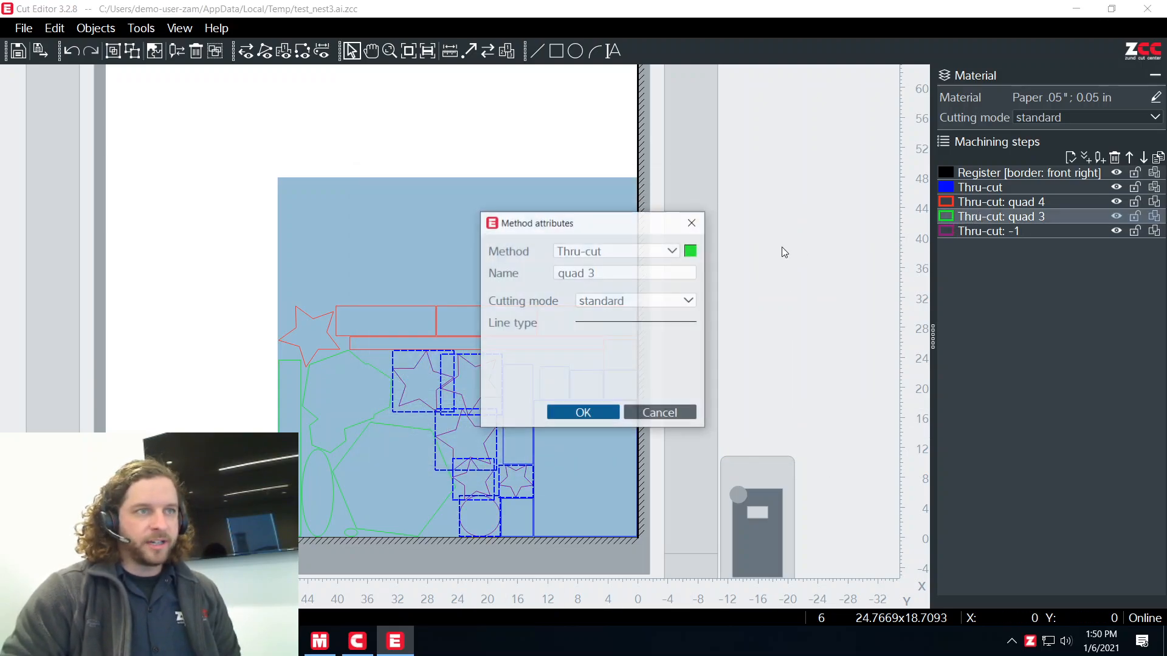
click(693, 249)
drag(668, 261, 668, 277)
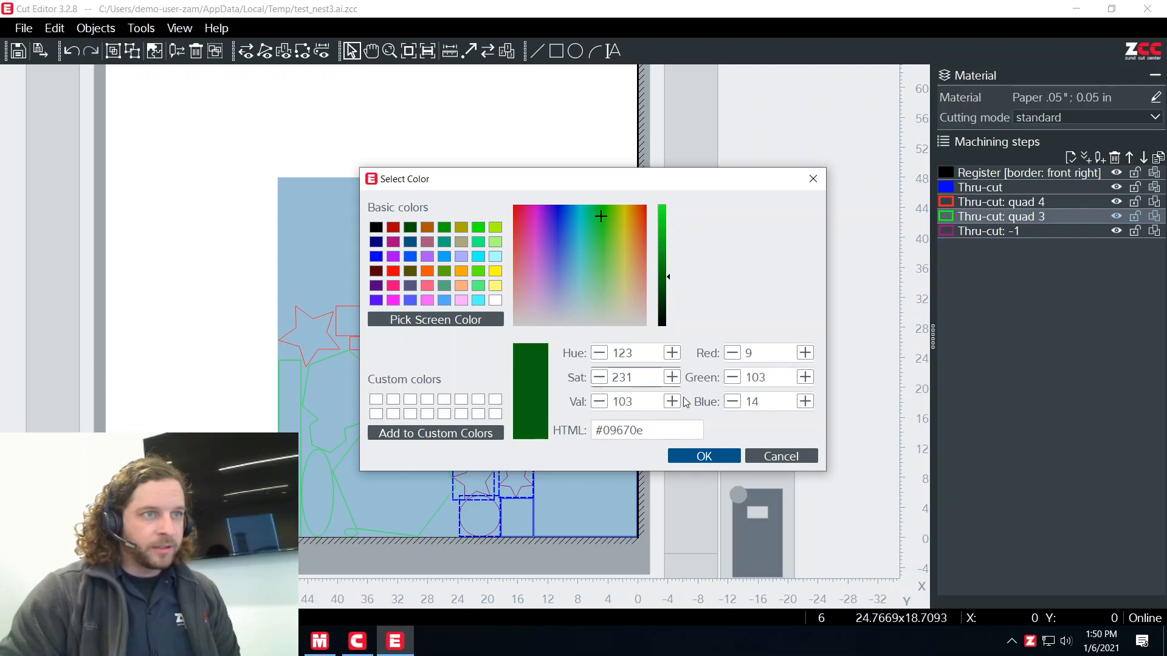
click(703, 456)
click(580, 411)
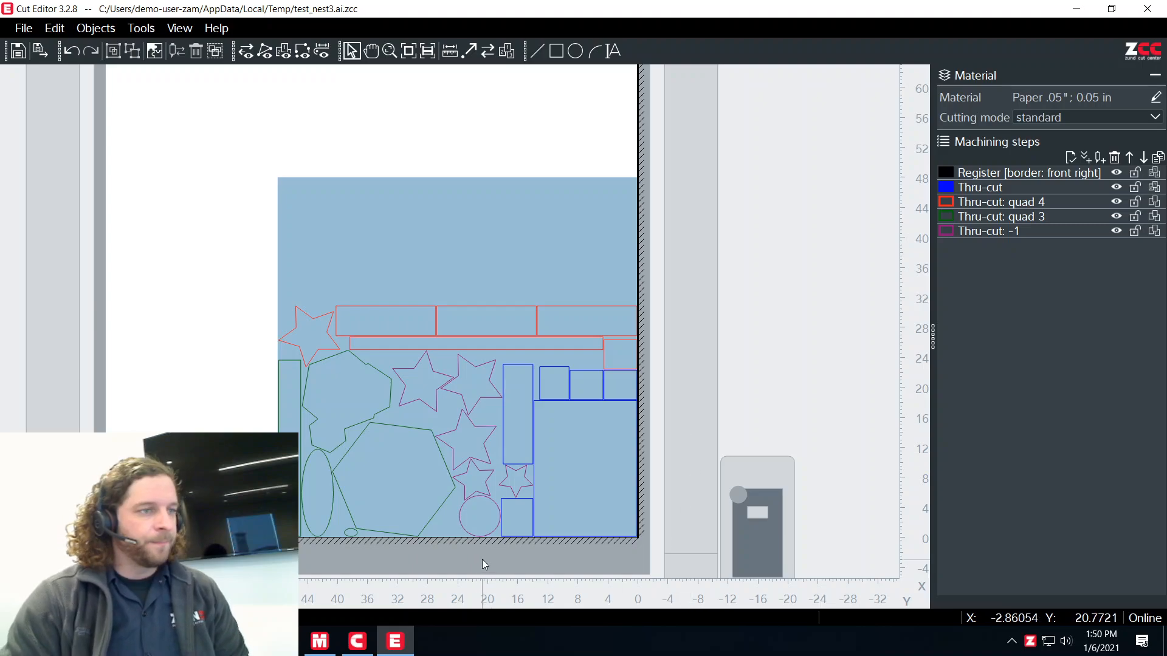
scroll(480, 547, up, 2)
scroll(483, 519, down, 1)
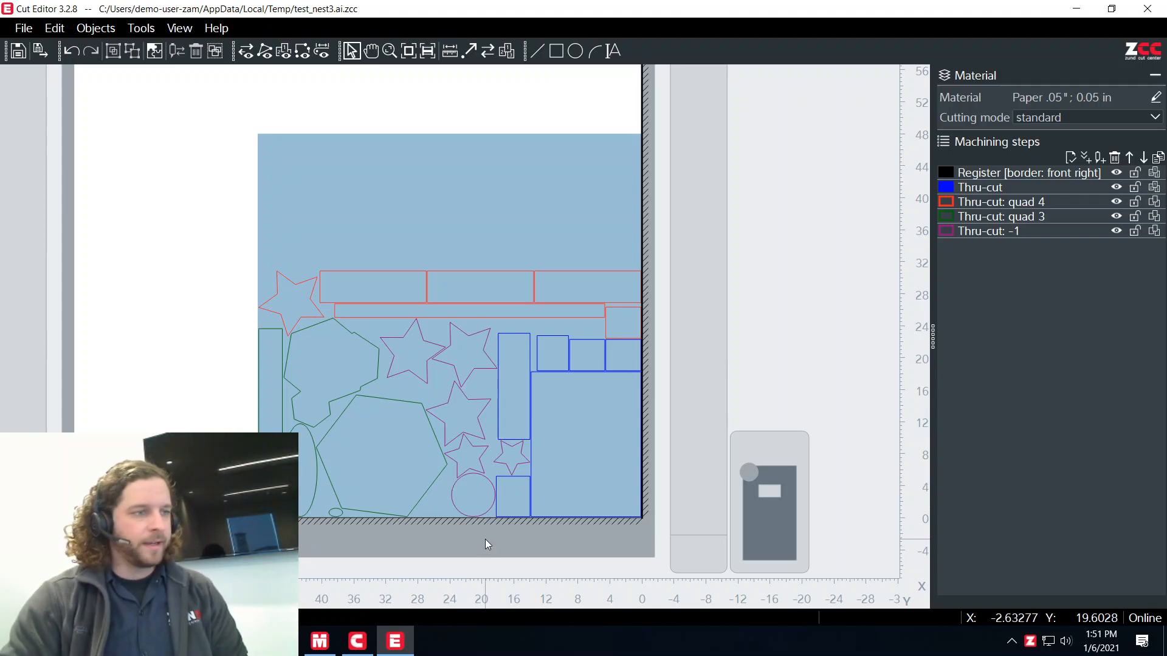
Step: Switch to Cut Manager and open its hotfolder settings
click(318, 644)
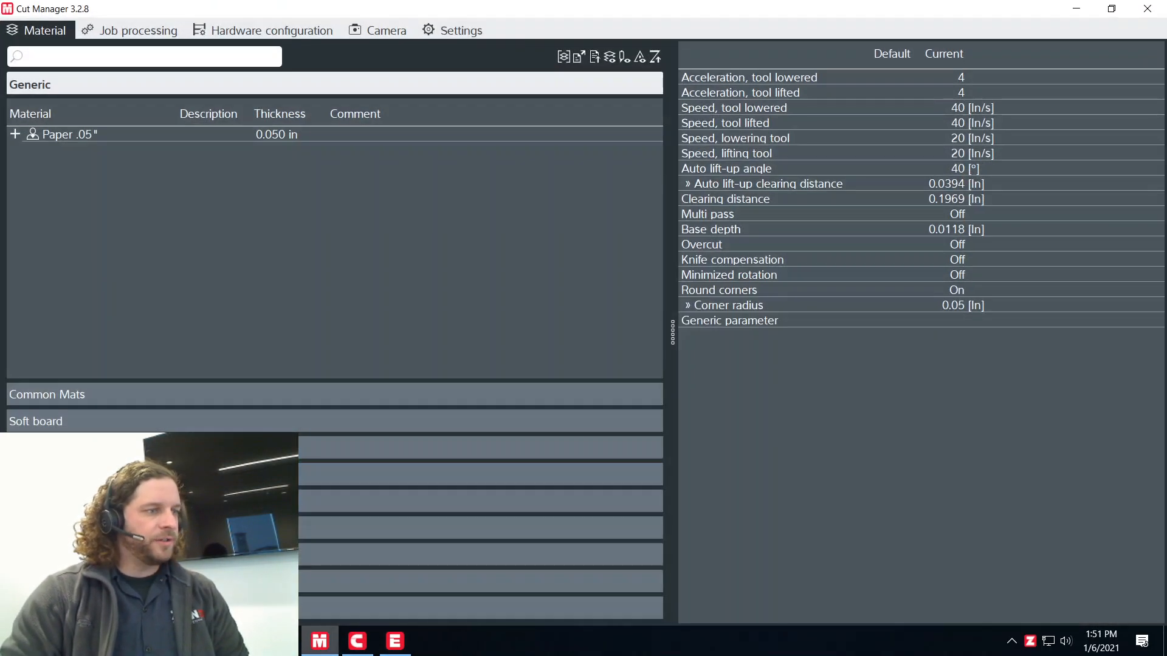
right_click(1030, 647)
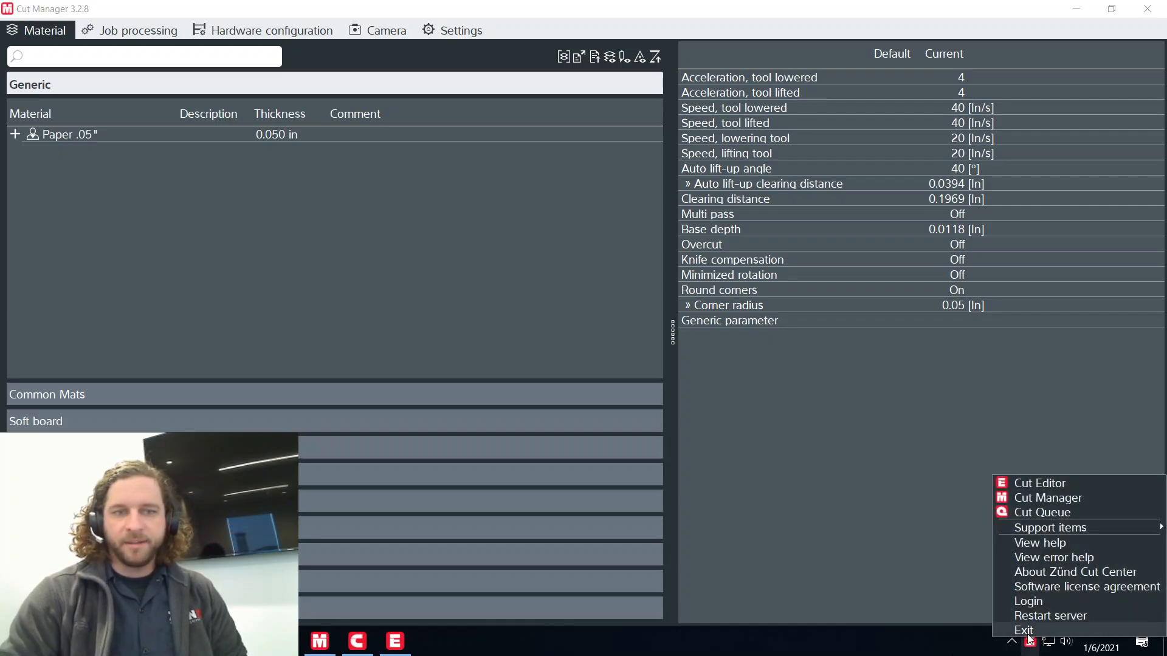
click(1060, 497)
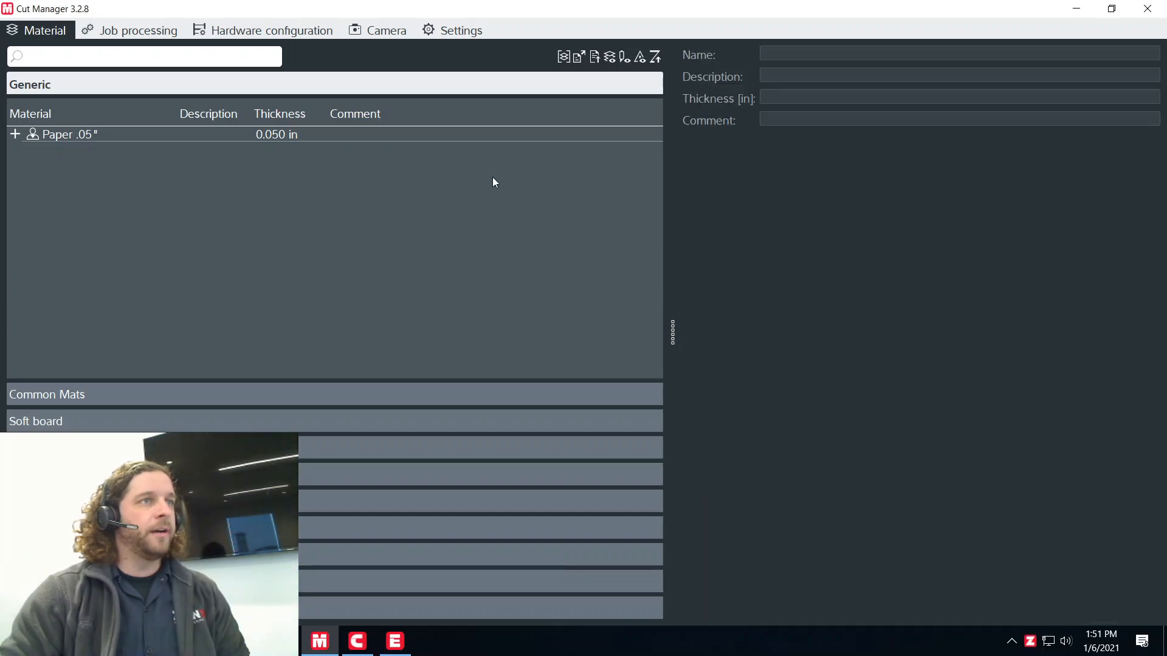
click(453, 32)
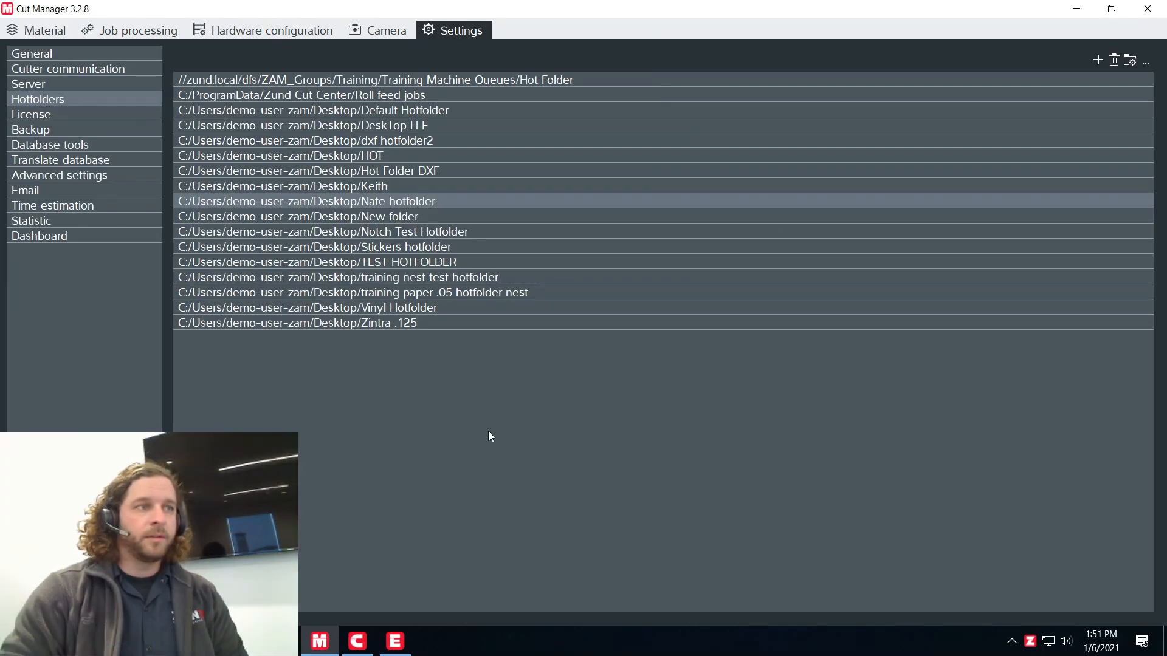
Step: Add a hotfolder using a new Desktop folder named "testing hotfolder templates"
click(1098, 61)
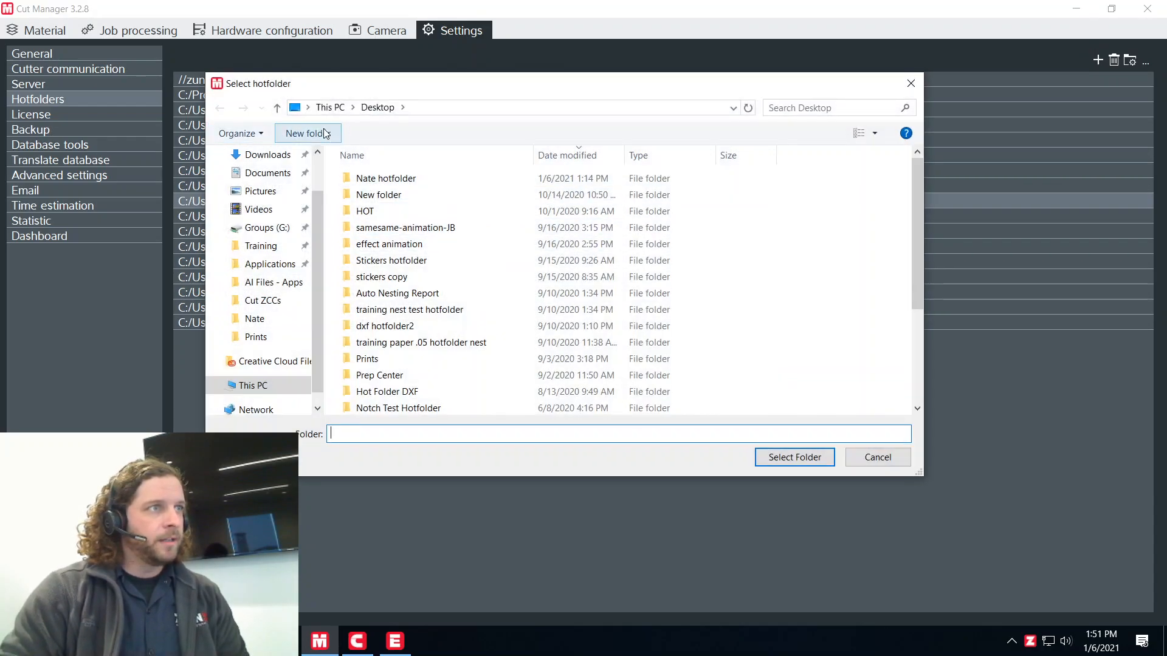
scroll(261, 226, up, 1)
click(263, 185)
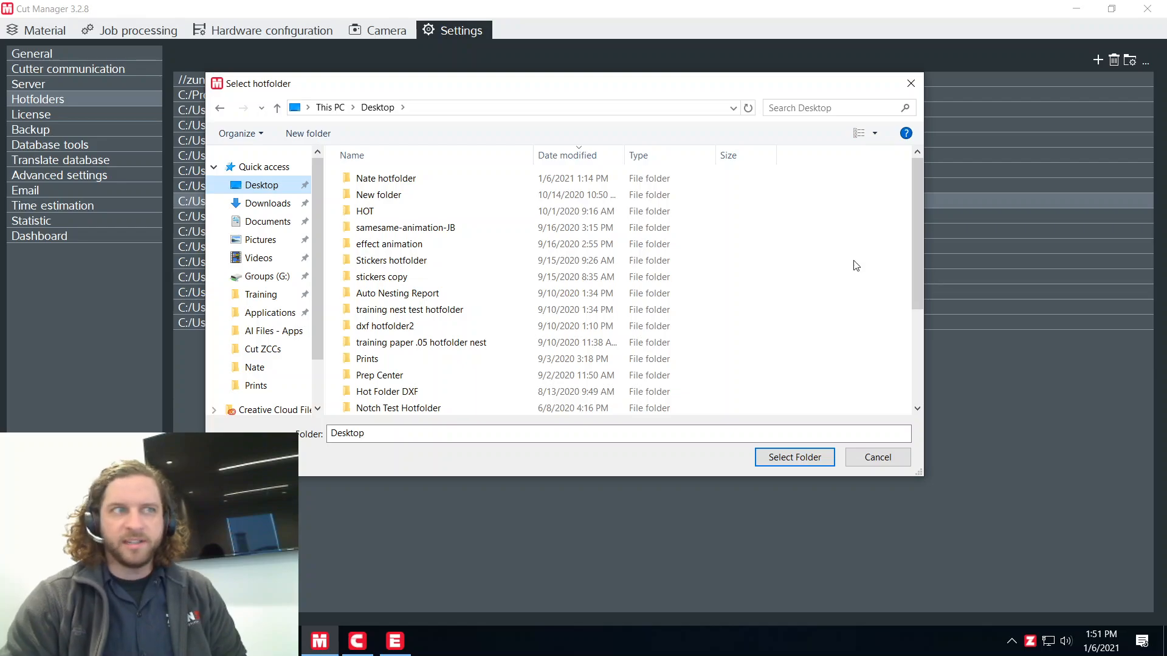
click(310, 135)
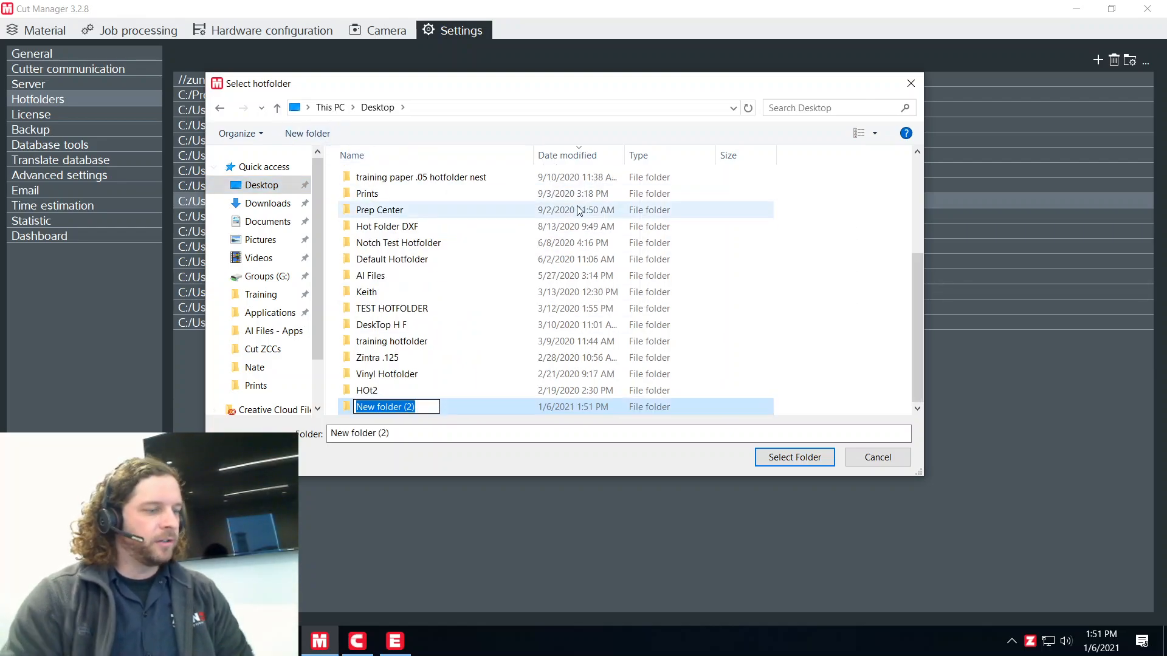
text(testing)
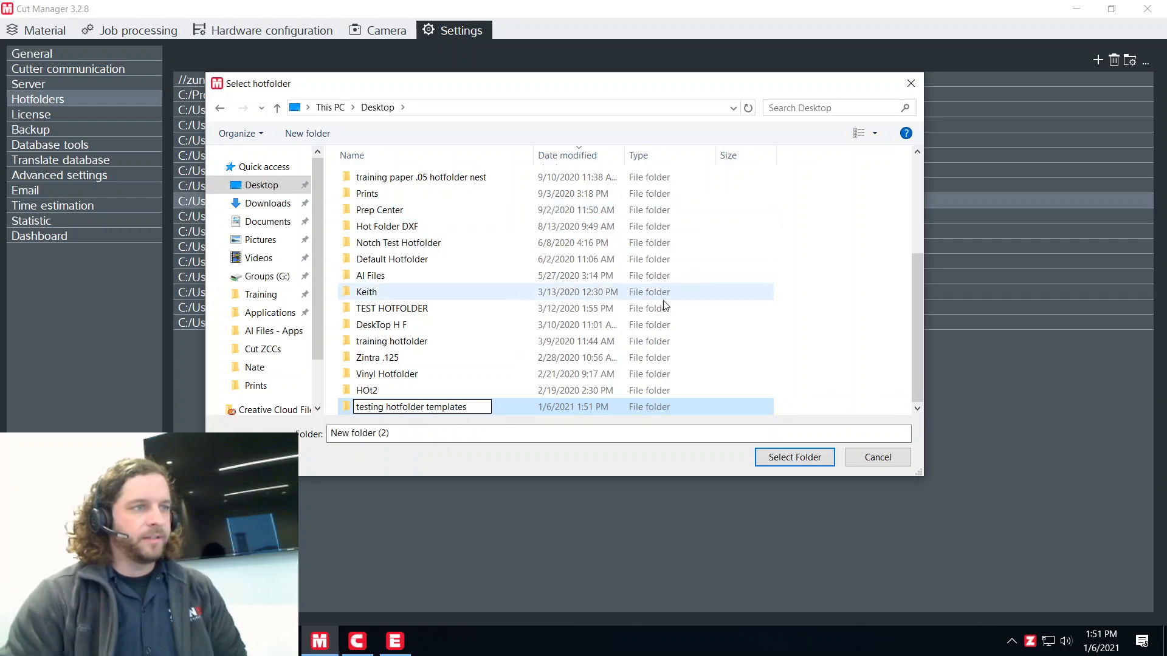
click(534, 406)
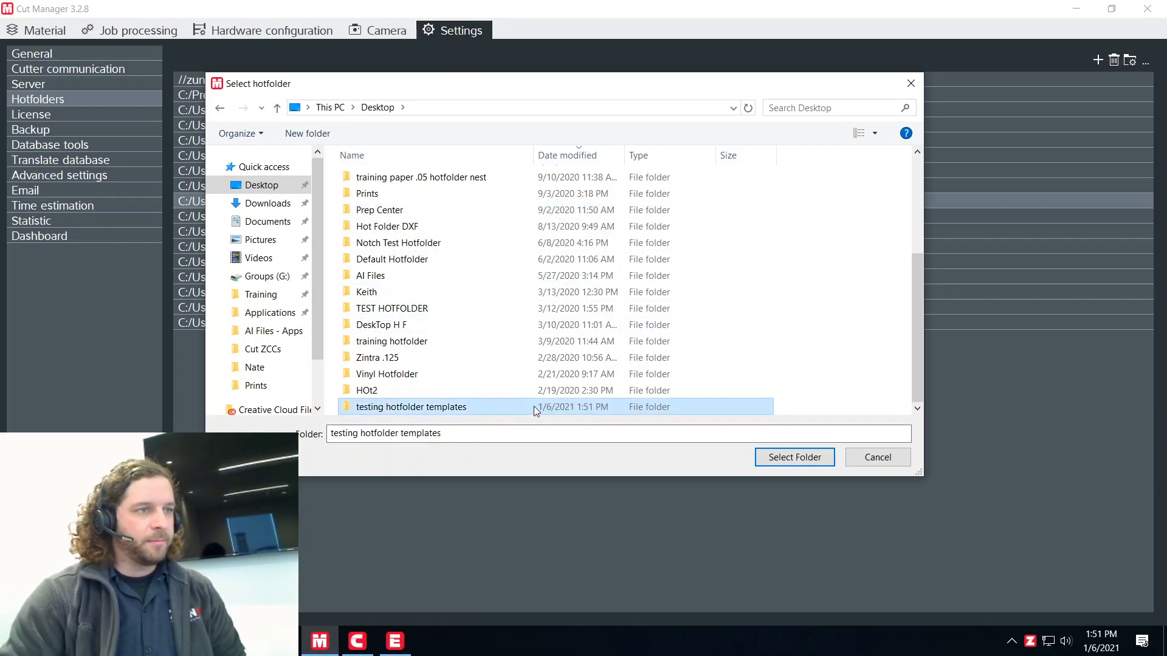
click(497, 406)
click(823, 466)
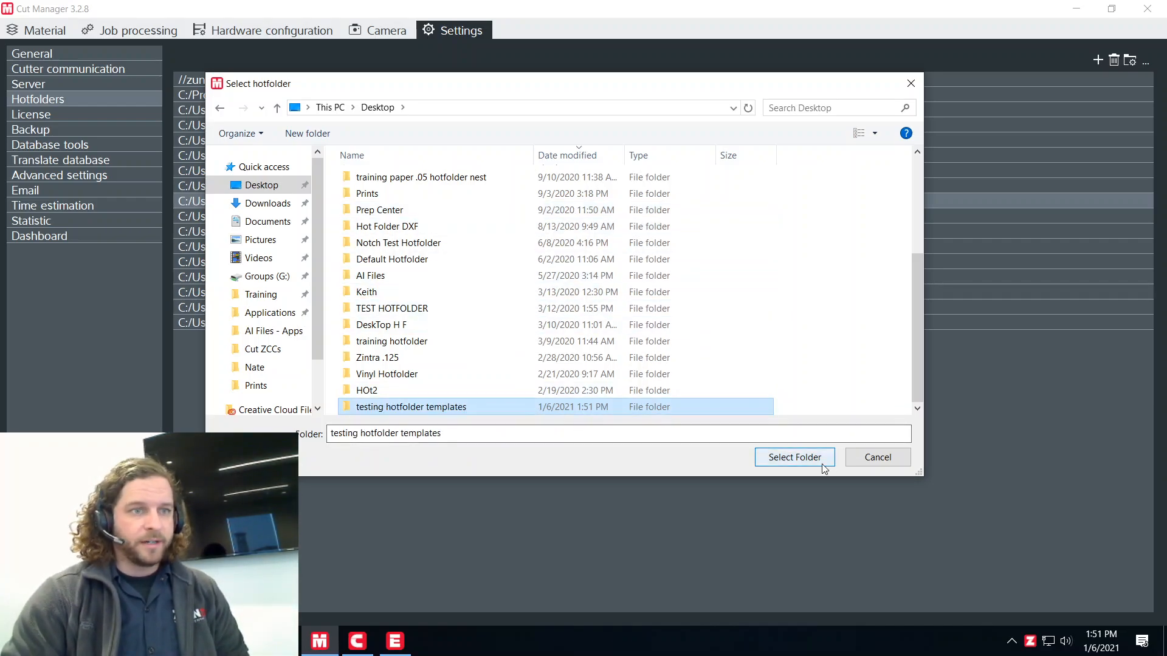
click(812, 464)
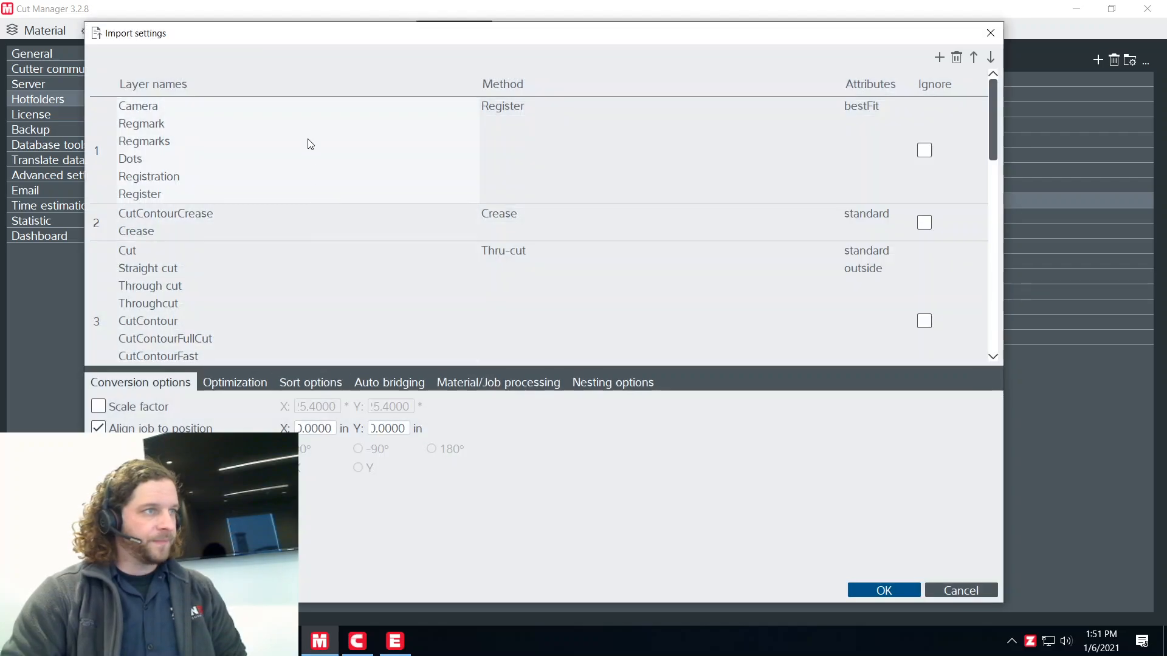
Step: Review the hotfolder's layer-to-method mappings and add a new entry for the layer name "Thrucut Quad 2"
drag(336, 36, 347, 26)
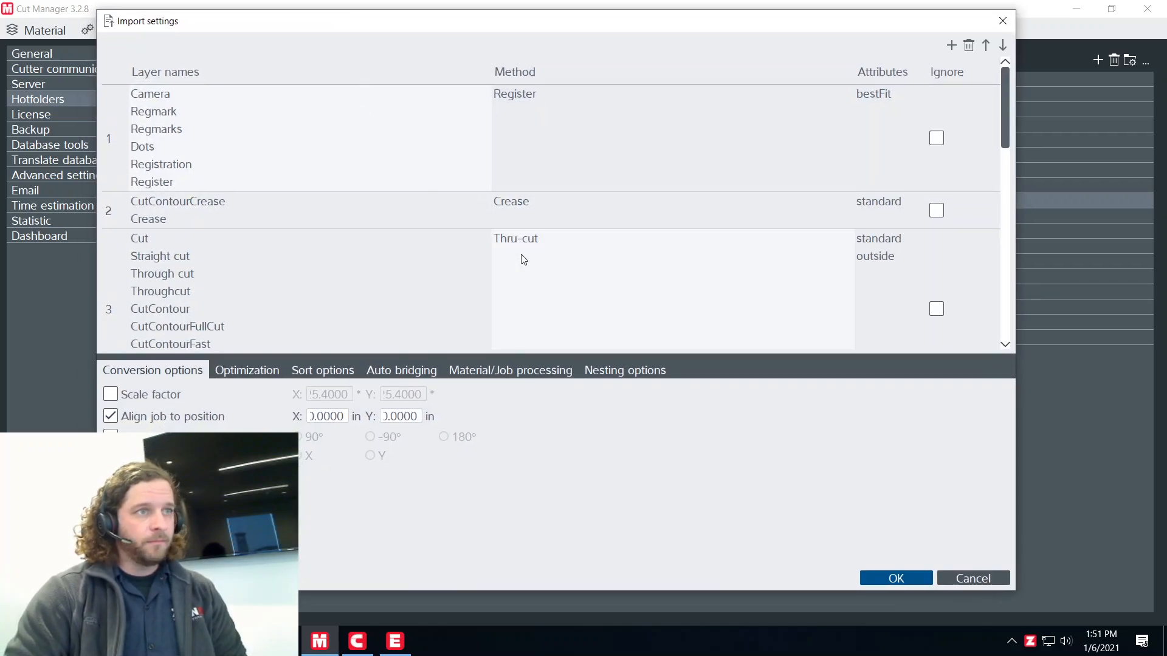
scroll(598, 325, down, 1)
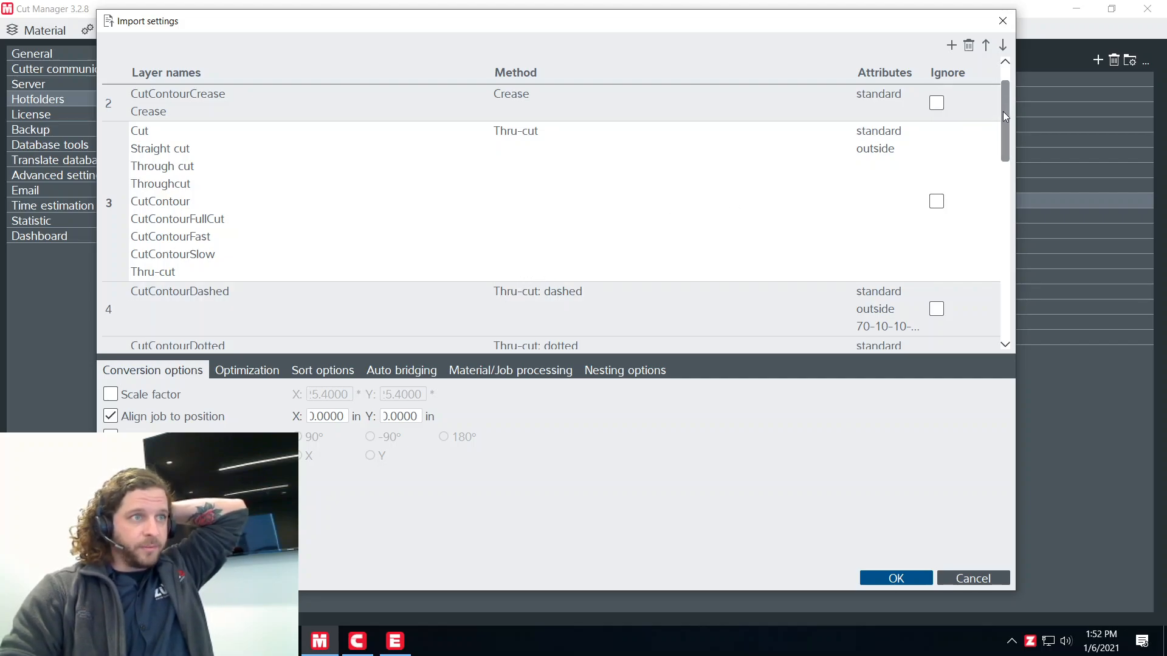
scroll(1002, 116, down, 1)
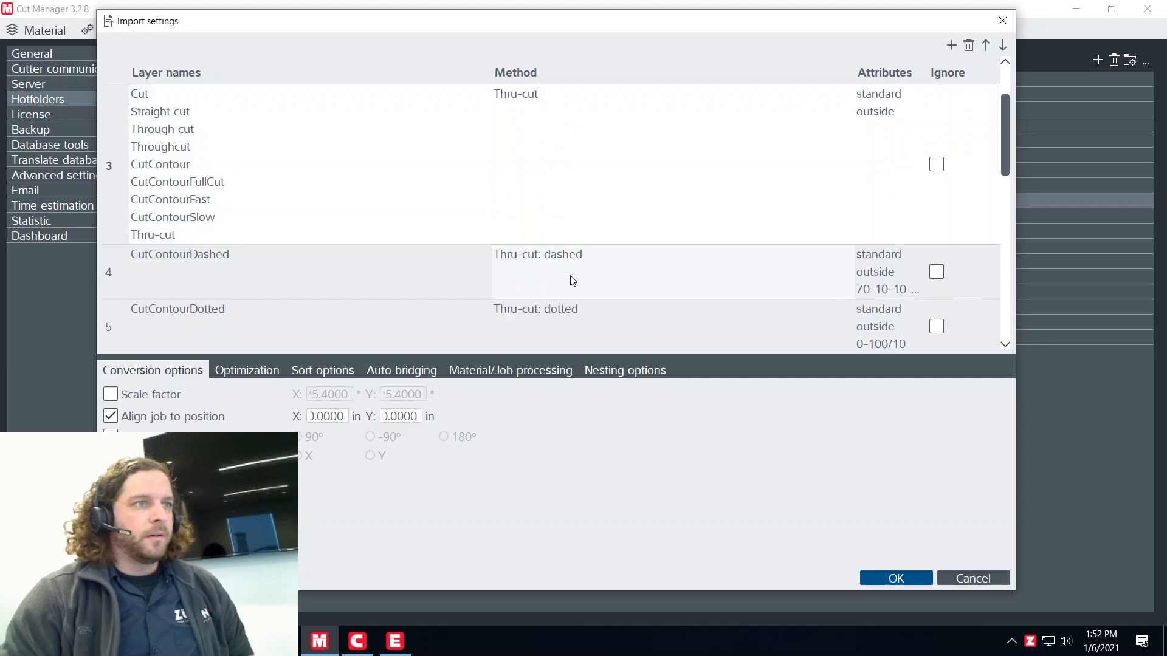
scroll(572, 210, down, 4)
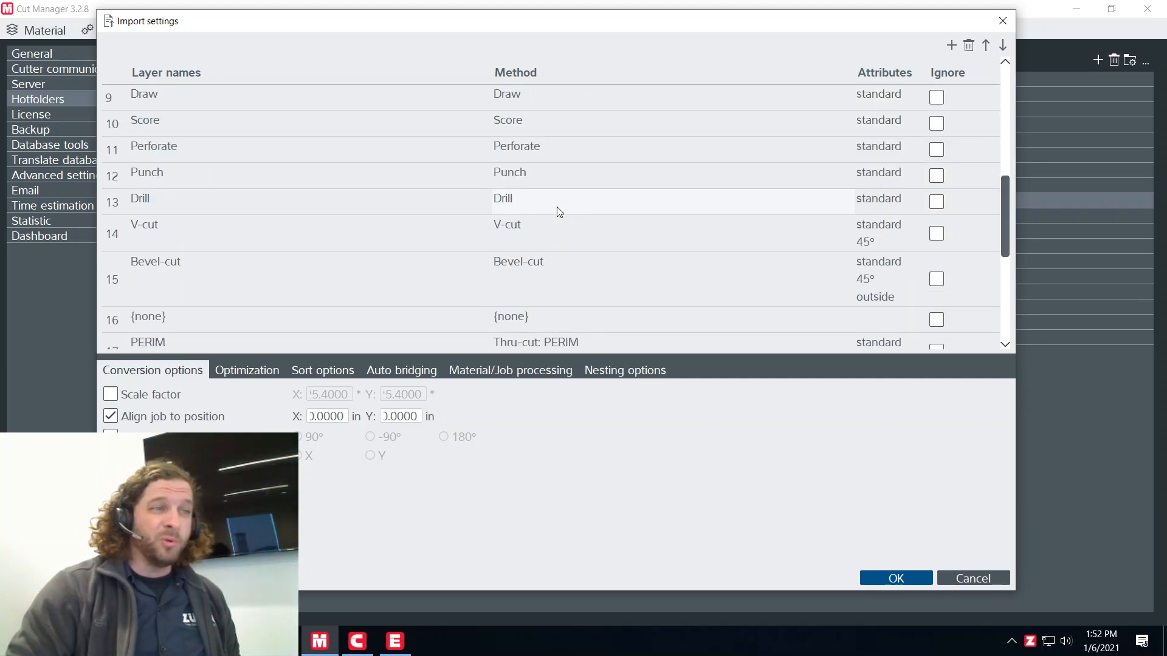
scroll(559, 212, up, 5)
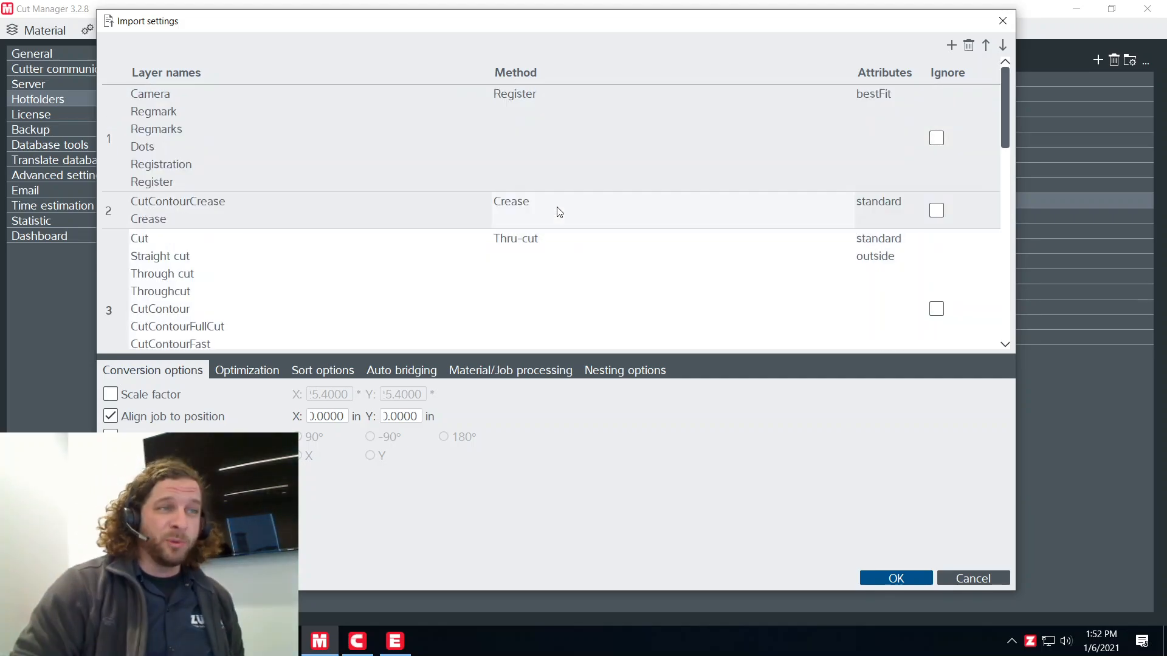
click(953, 46)
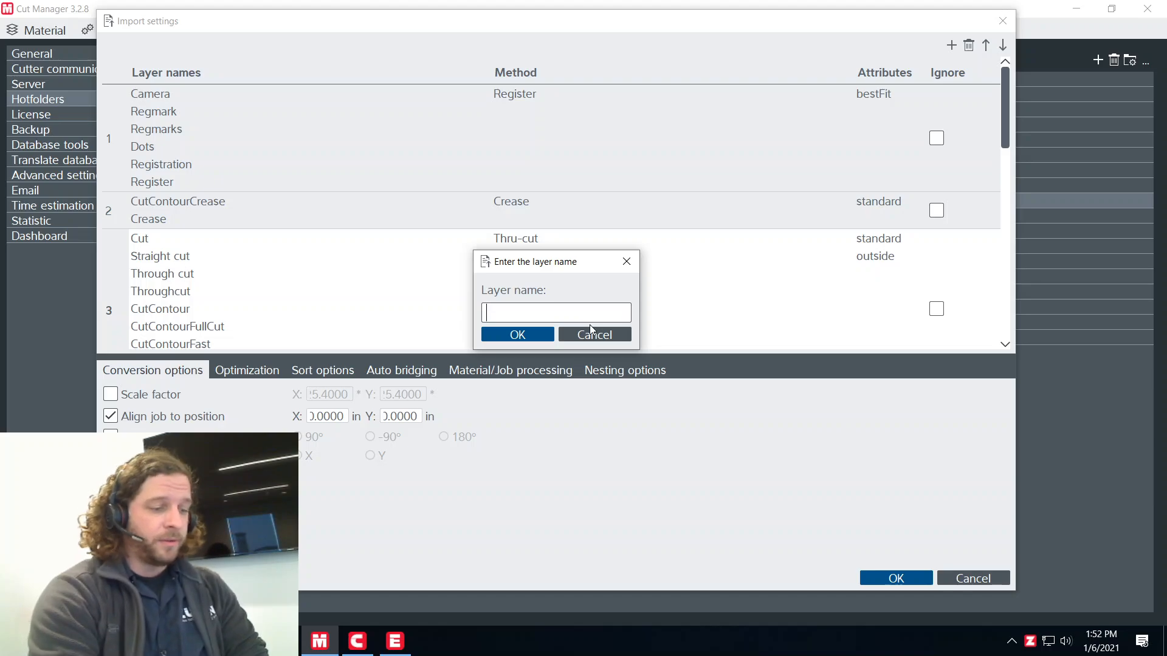
text(Thru)
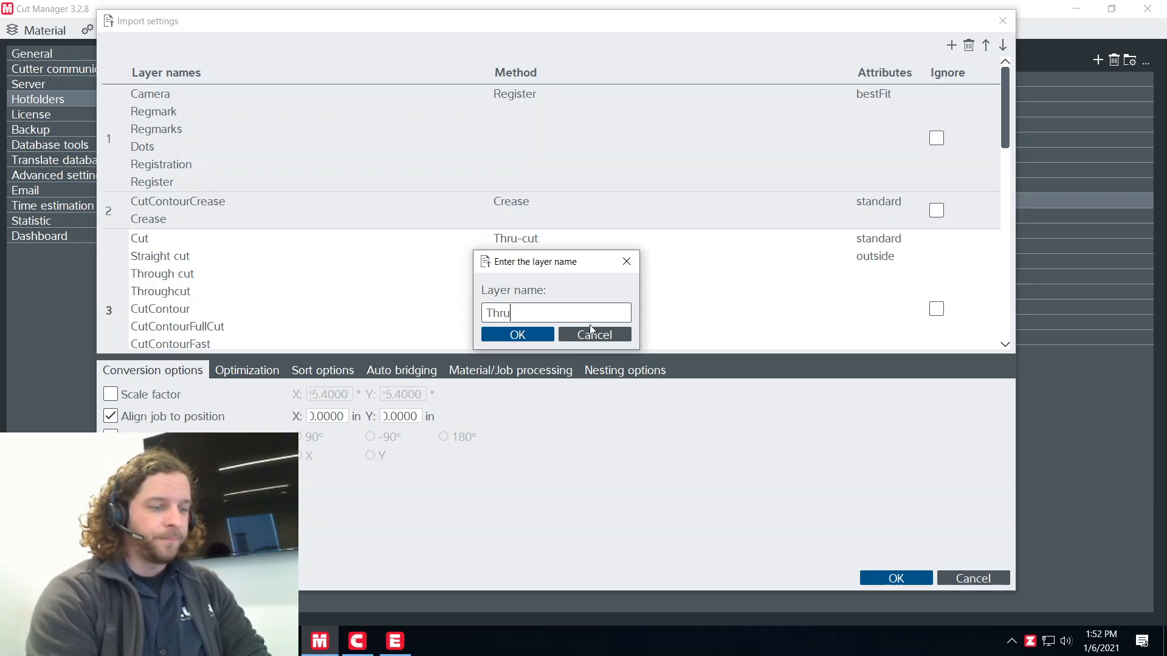
text(cut Q)
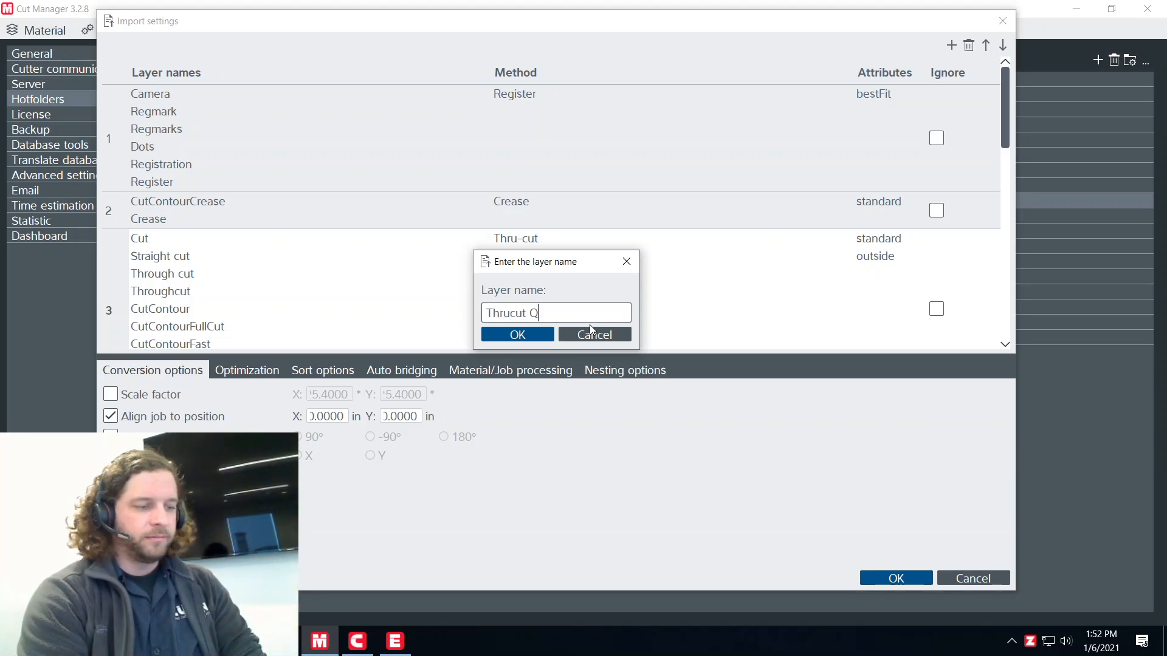
text(uad 2)
click(527, 335)
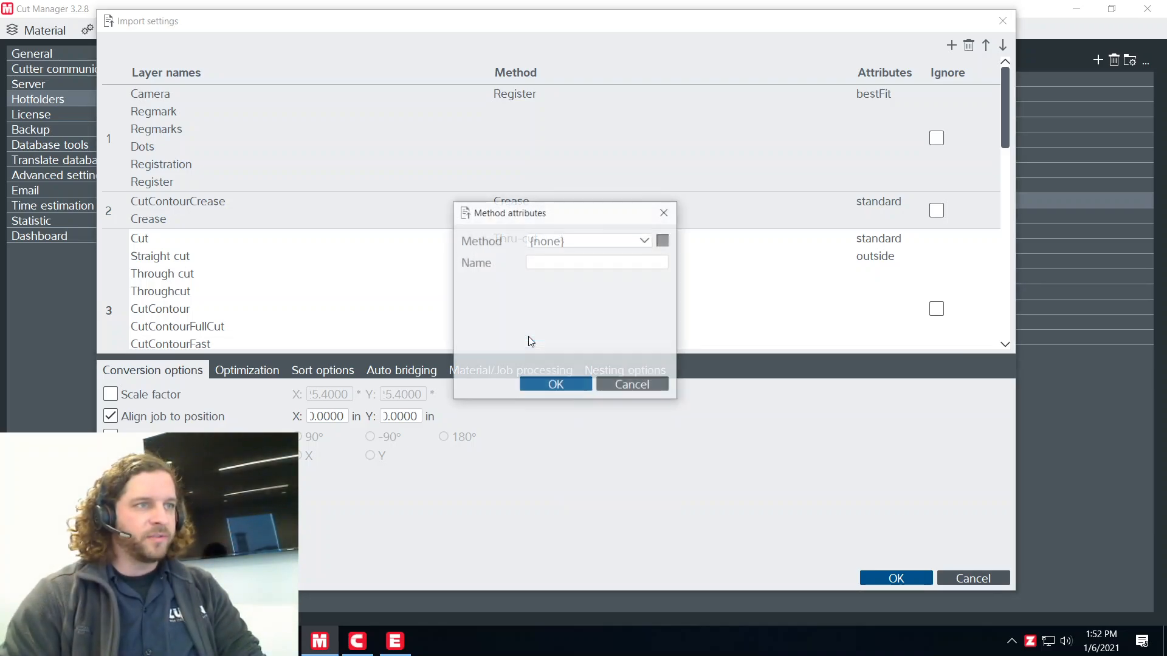
Step: Assign the Thru-cut method to the Thrucut Quad 2 layer and name the method "quad 2"
drag(550, 223, 841, 107)
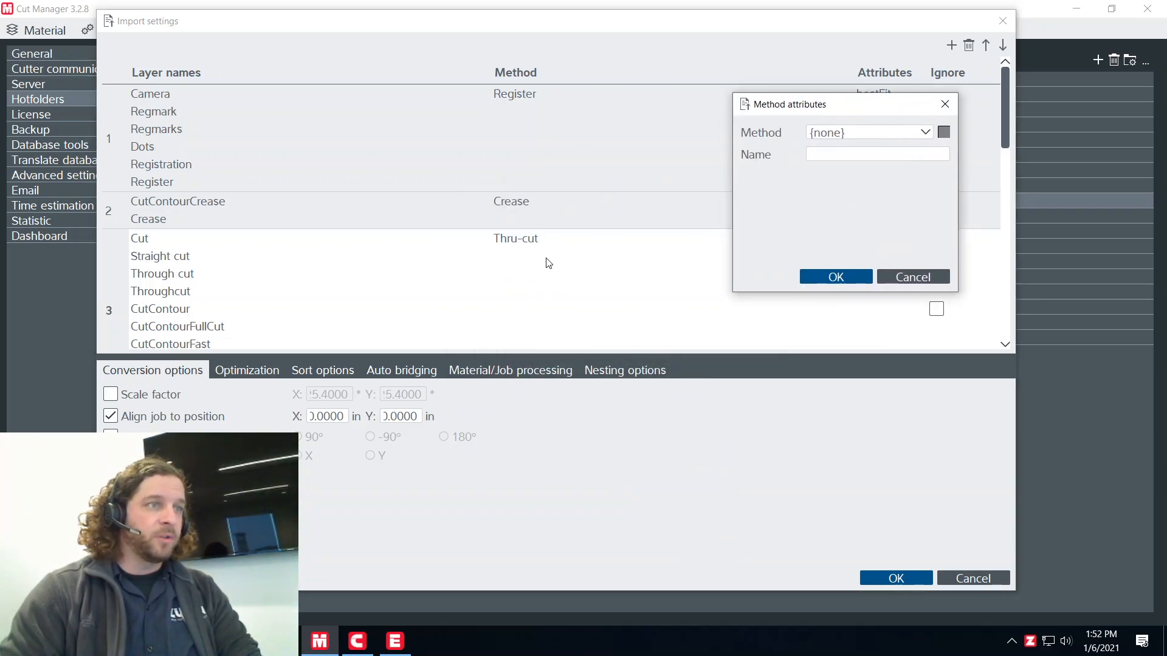
click(842, 133)
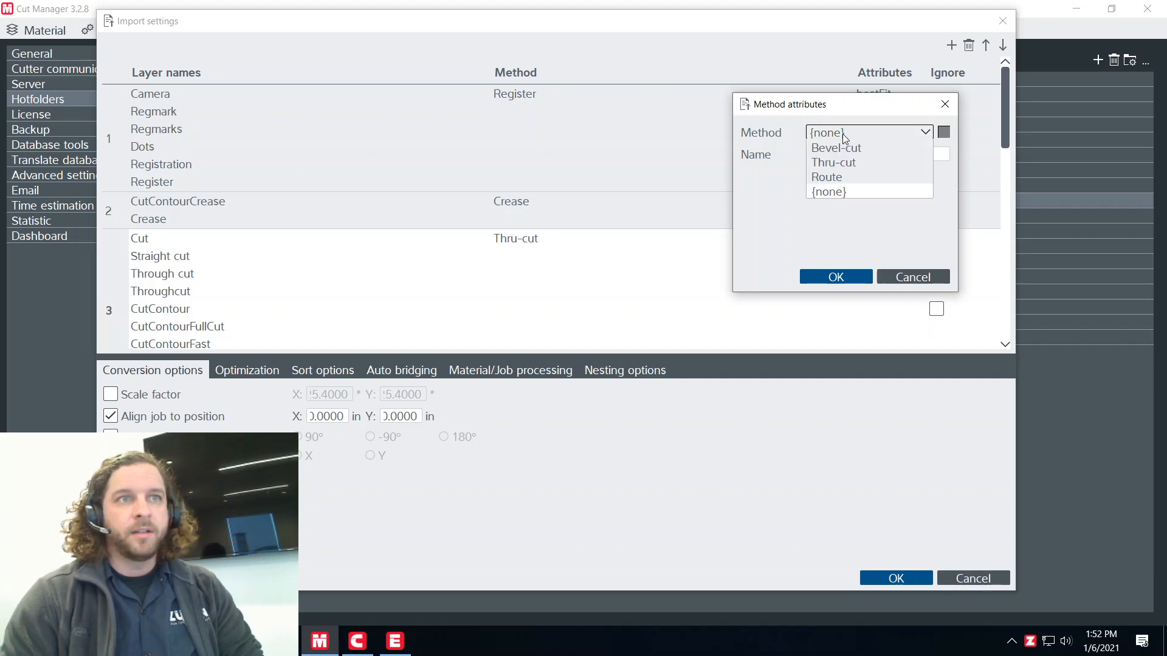
click(845, 328)
click(863, 155)
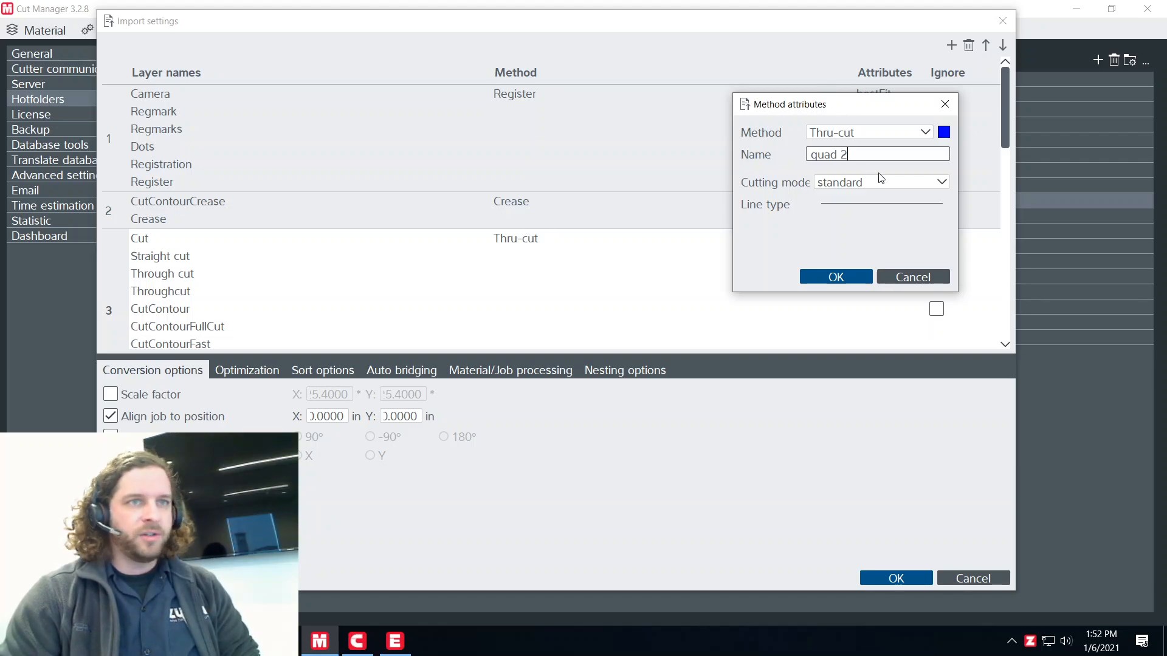
Step: Set the quad 2 method's colour to dark green and accept the layer mapping
click(943, 133)
click(864, 92)
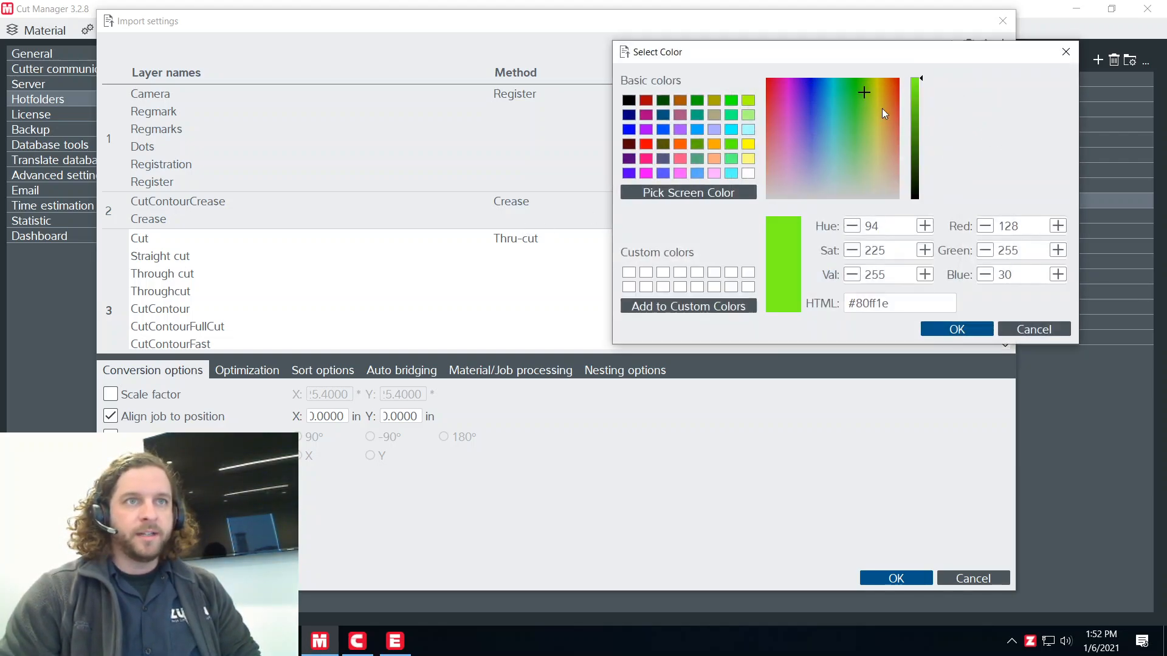
click(915, 161)
click(958, 330)
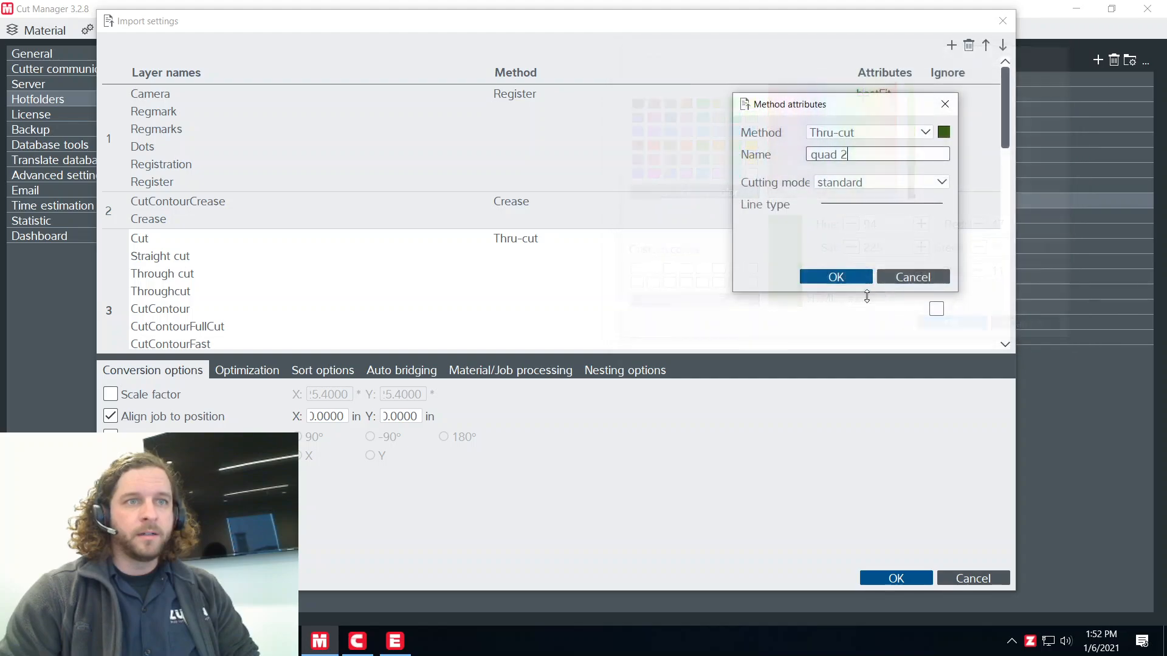
click(835, 277)
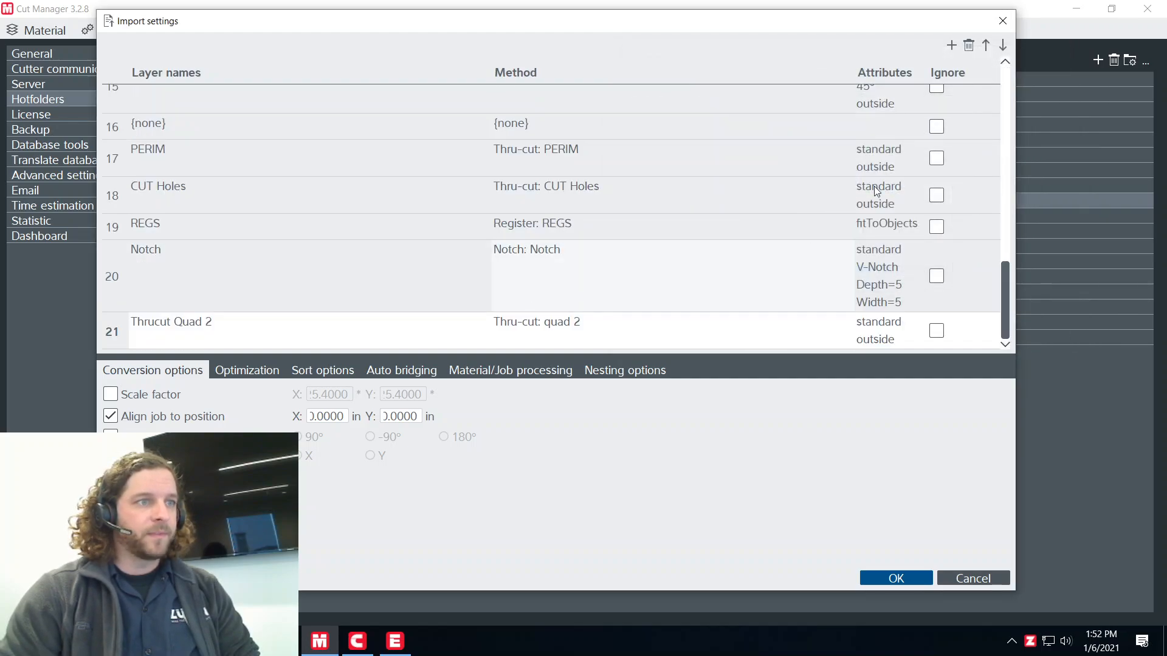
Step: Add another import mapping for the layer name "thrucut quad 3"
click(951, 45)
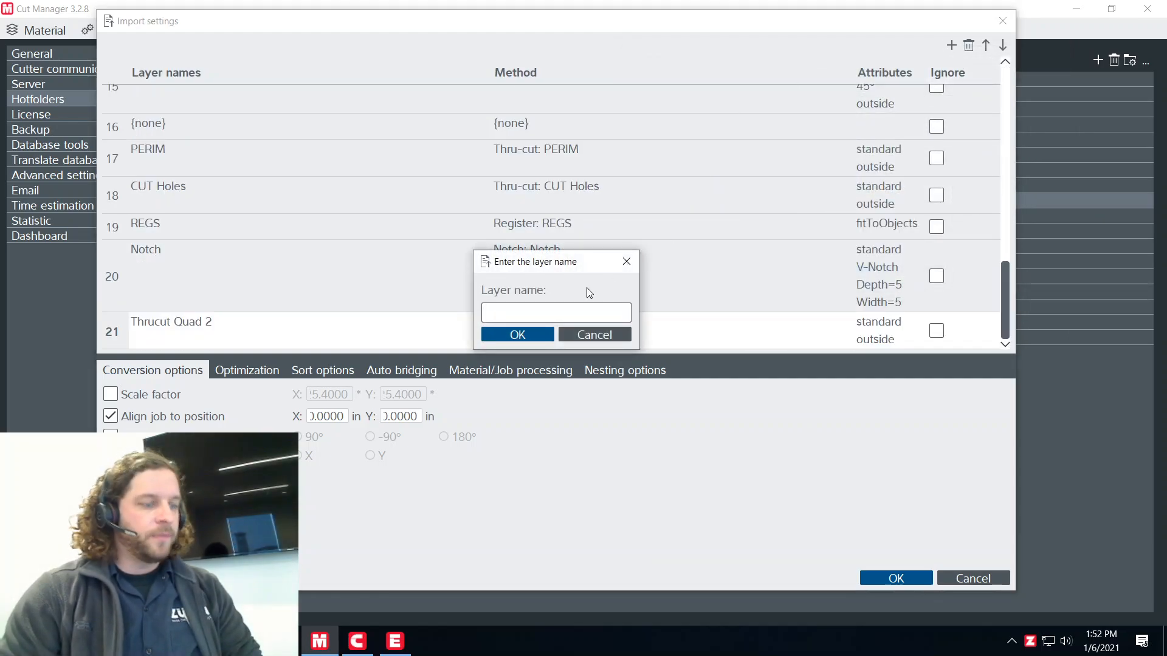
text(t)
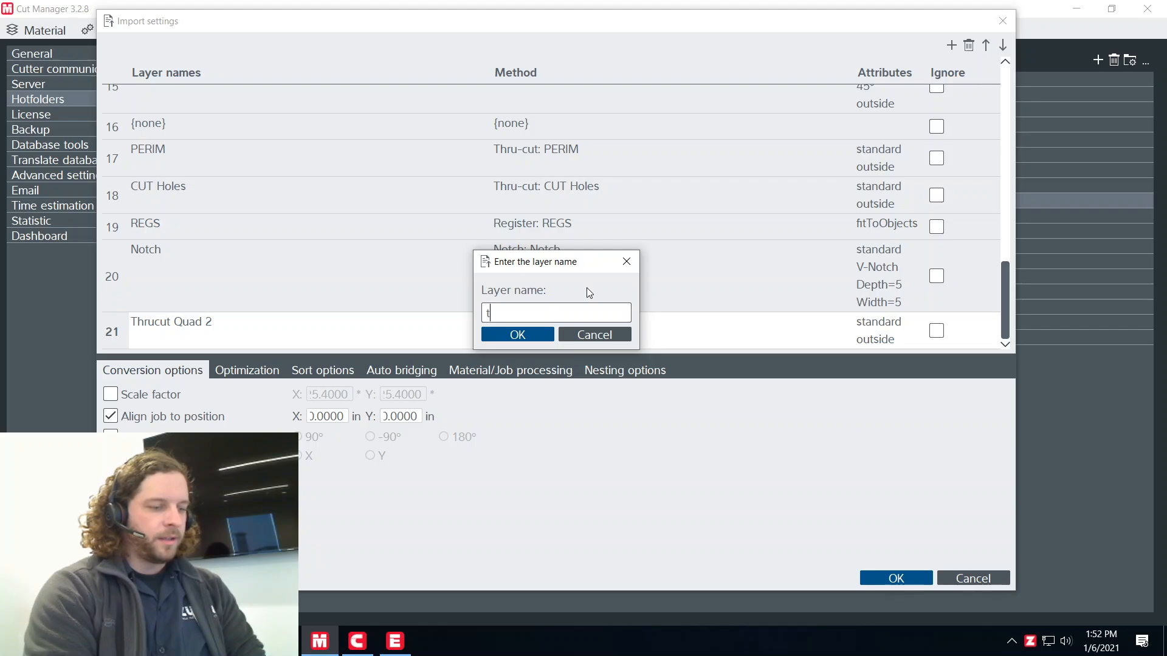
text(hrucut w)
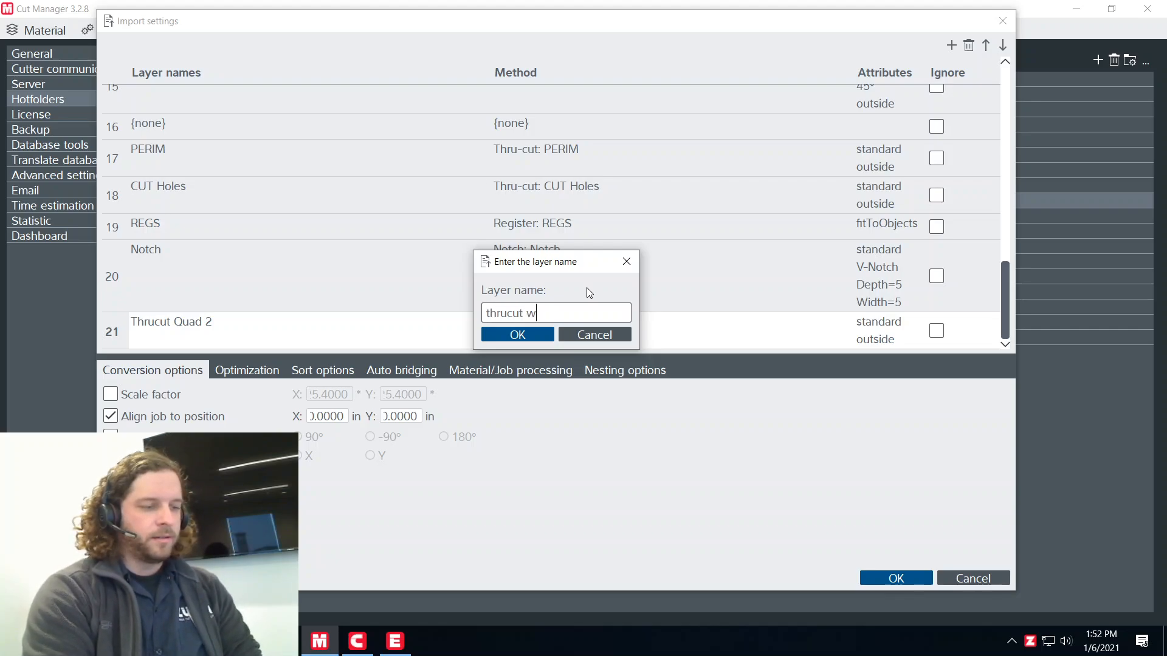
key(BackSpace)
text(quar)
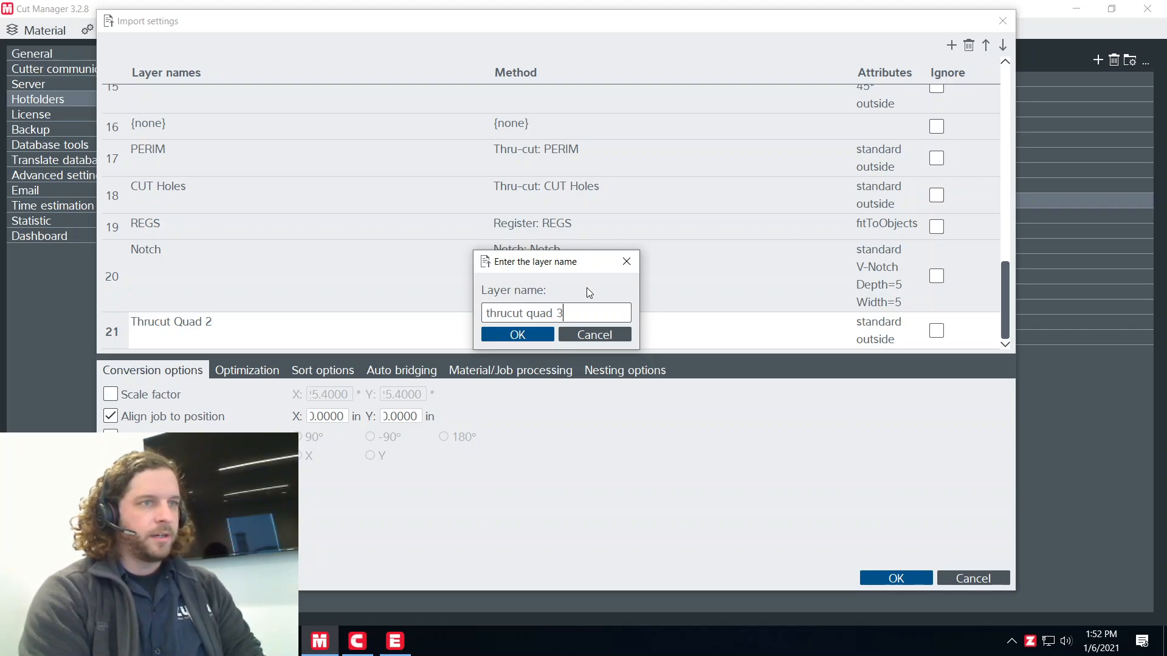
click(529, 336)
Step: Assign the Thru-cut method to the thrucut quad 3 layer and name the method "quad 3"
click(588, 242)
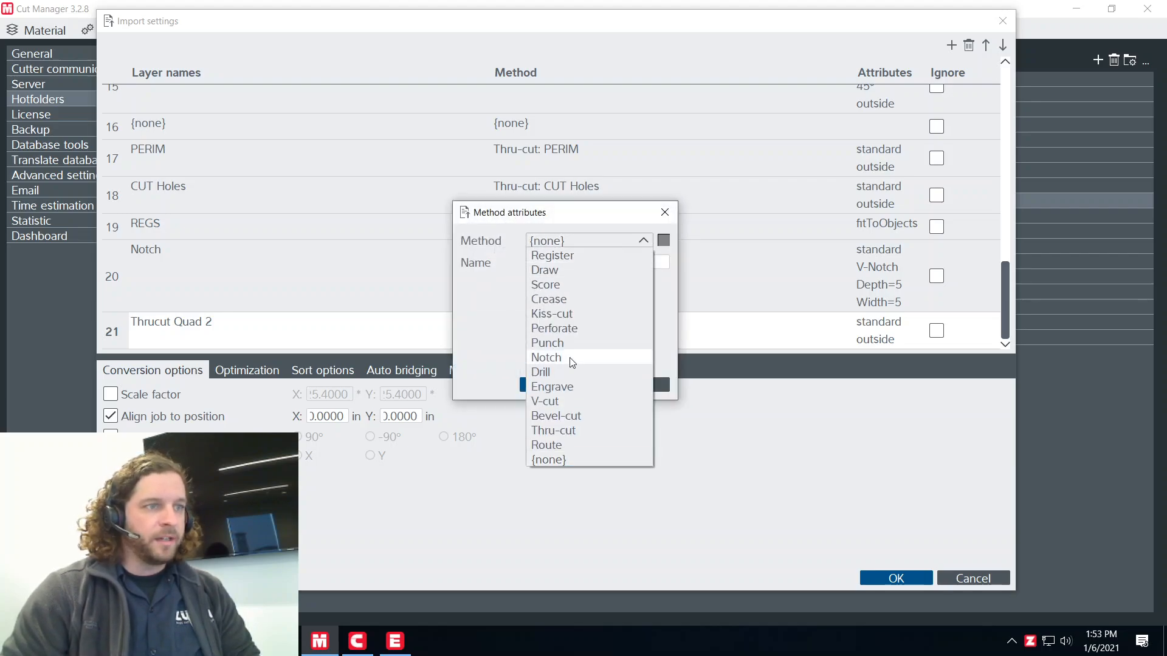
click(563, 431)
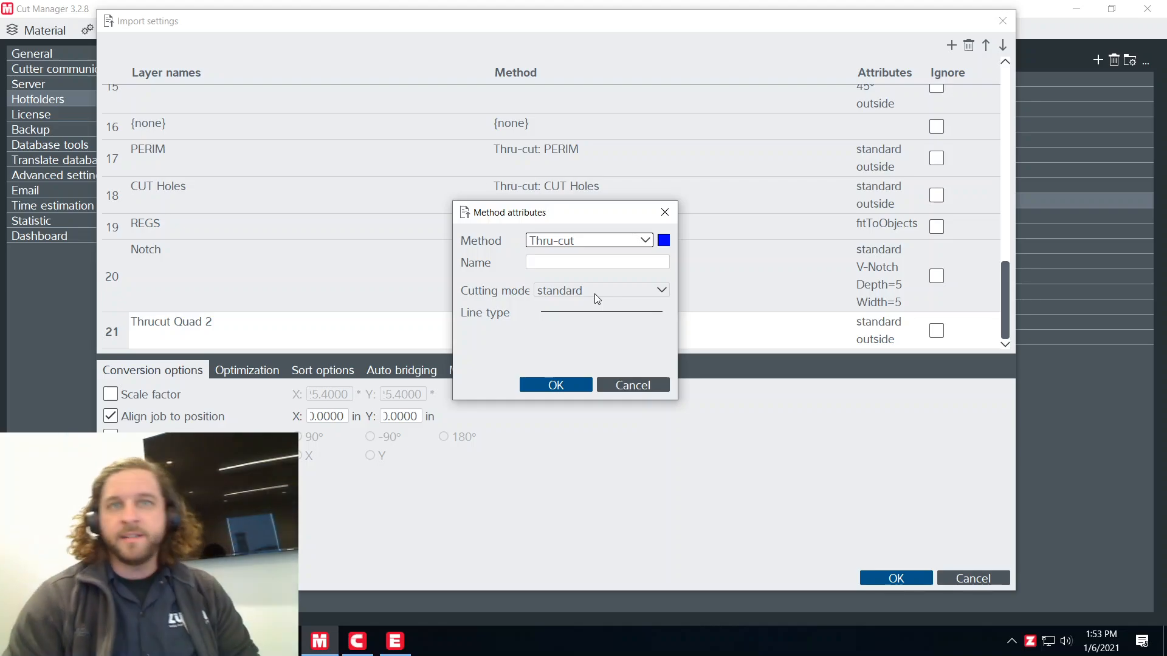
click(620, 263)
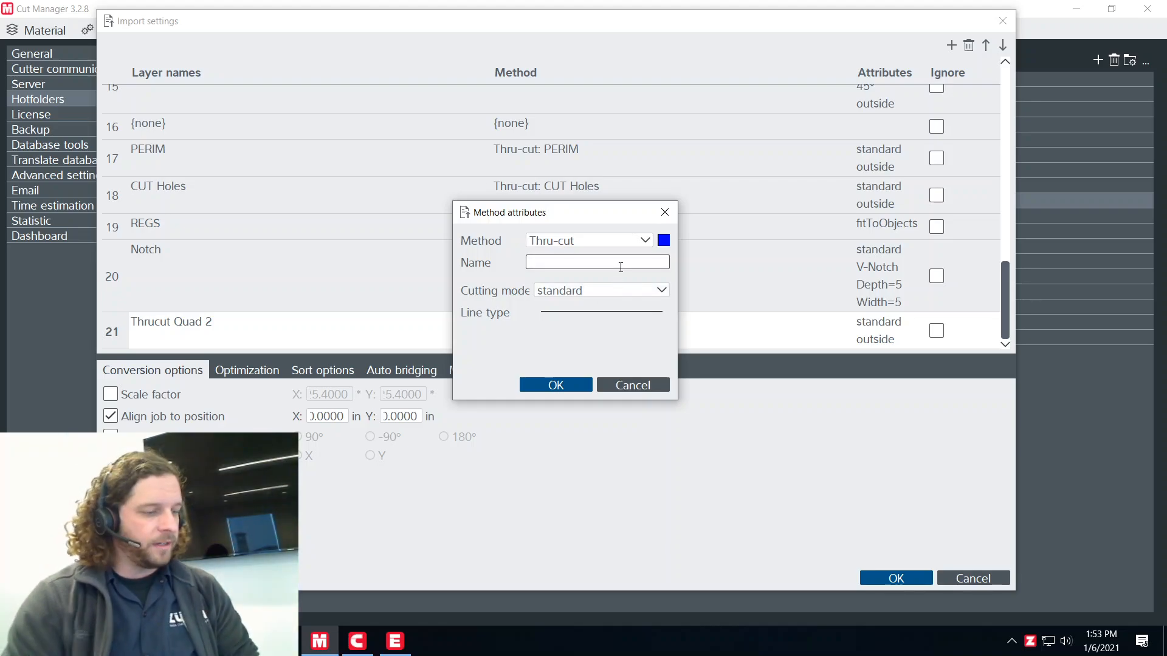
text(quad 3)
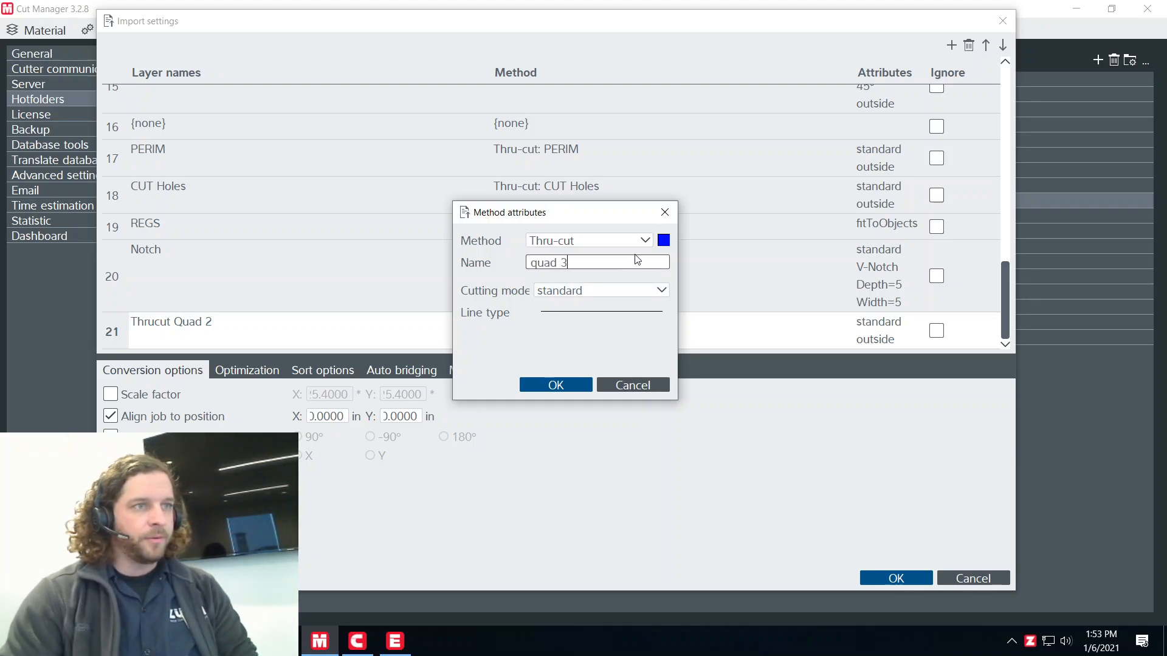
Step: Set the quad 3 method's colour to dark purple and accept the layer mapping
click(663, 240)
click(505, 205)
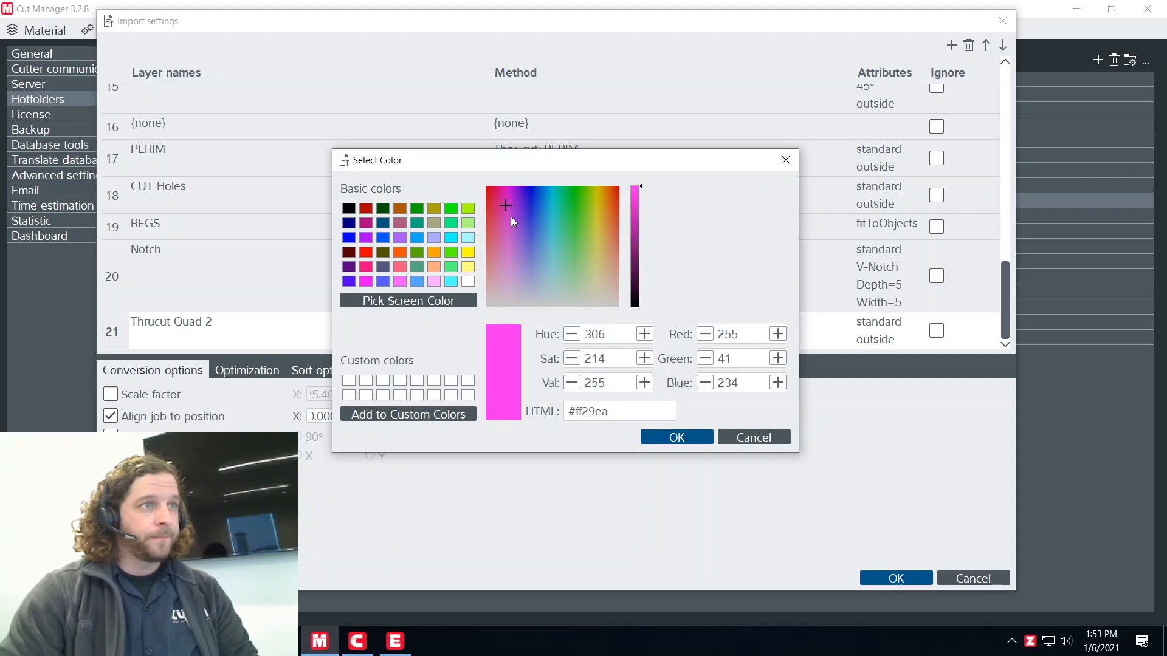
click(637, 270)
click(674, 438)
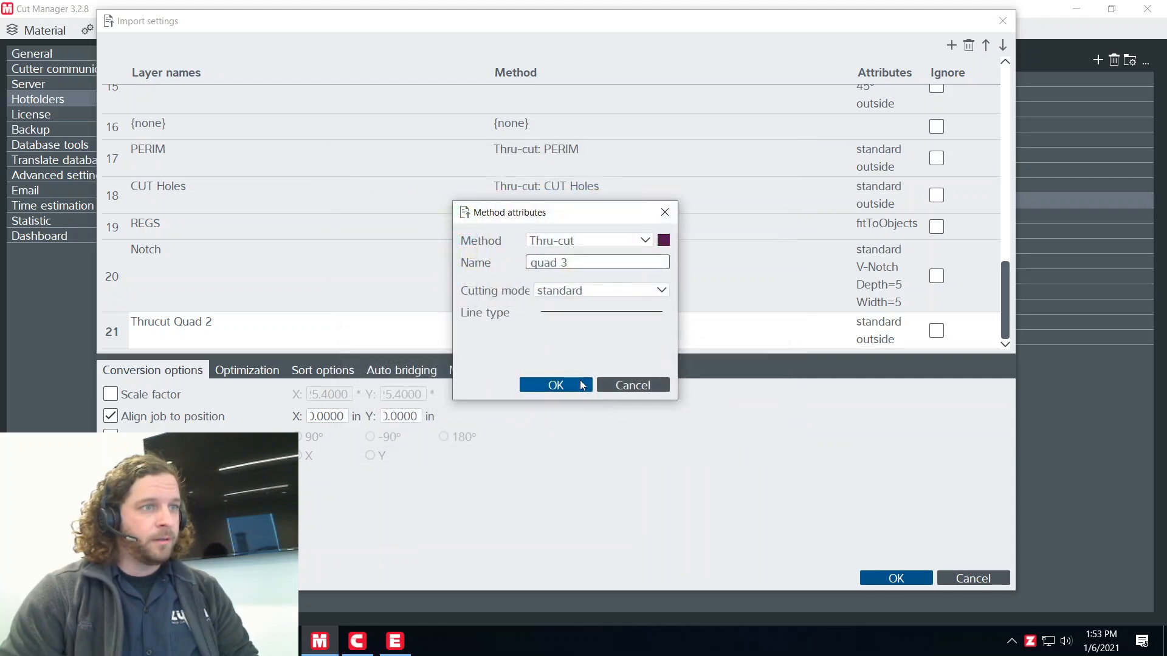
click(554, 383)
Step: Add another import mapping for the layer name "tcq4"
click(952, 45)
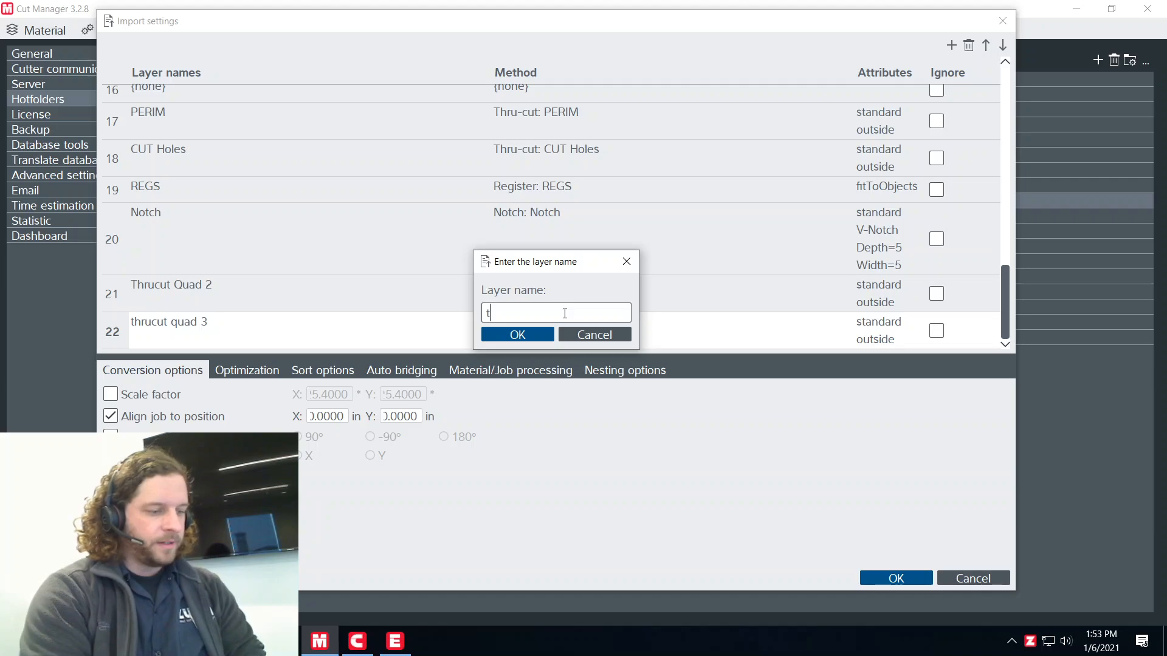
text(tcq3)
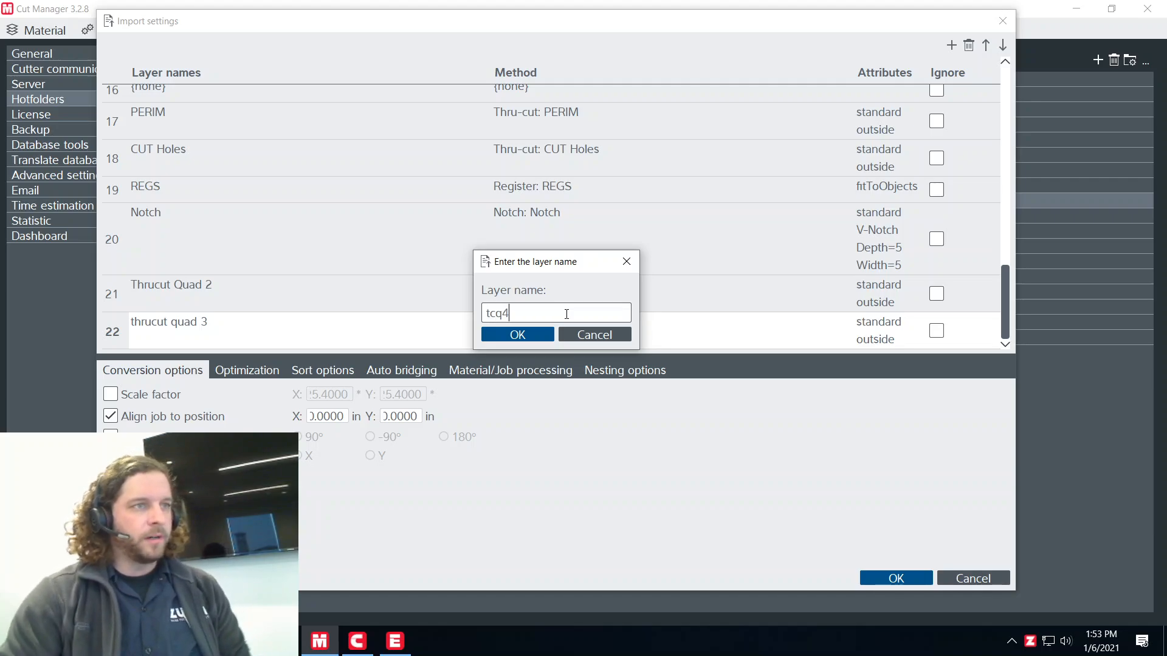
click(535, 332)
Step: Assign the Thru-cut method to the tcq4 layer and name the method "quad 4"
click(642, 241)
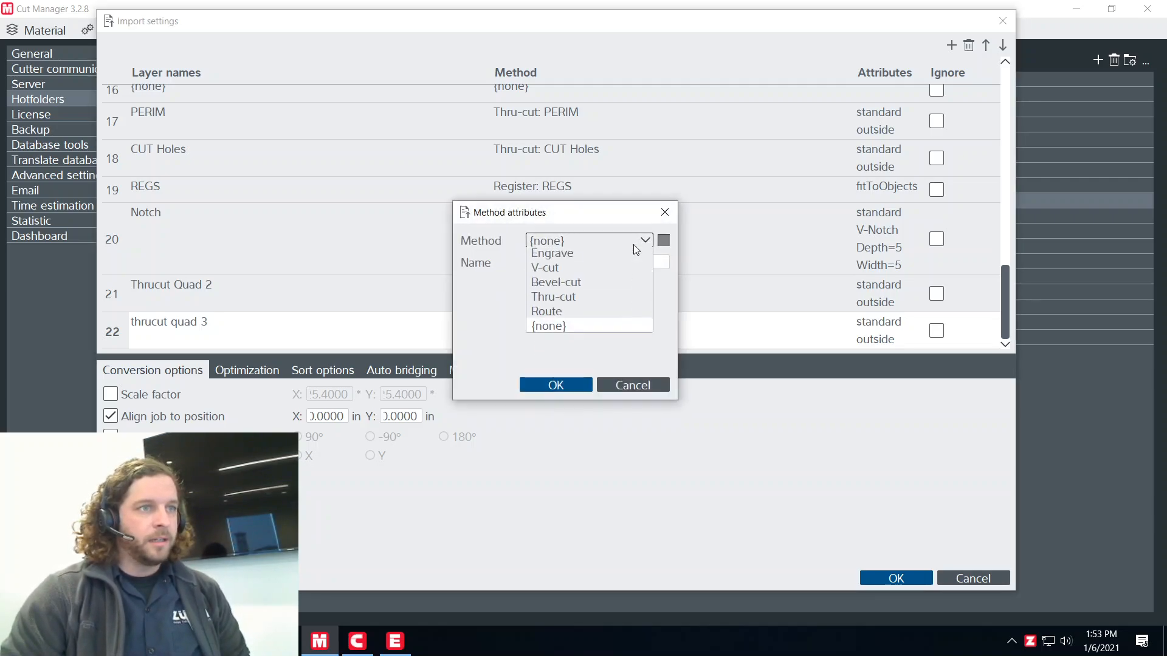
click(563, 431)
click(580, 263)
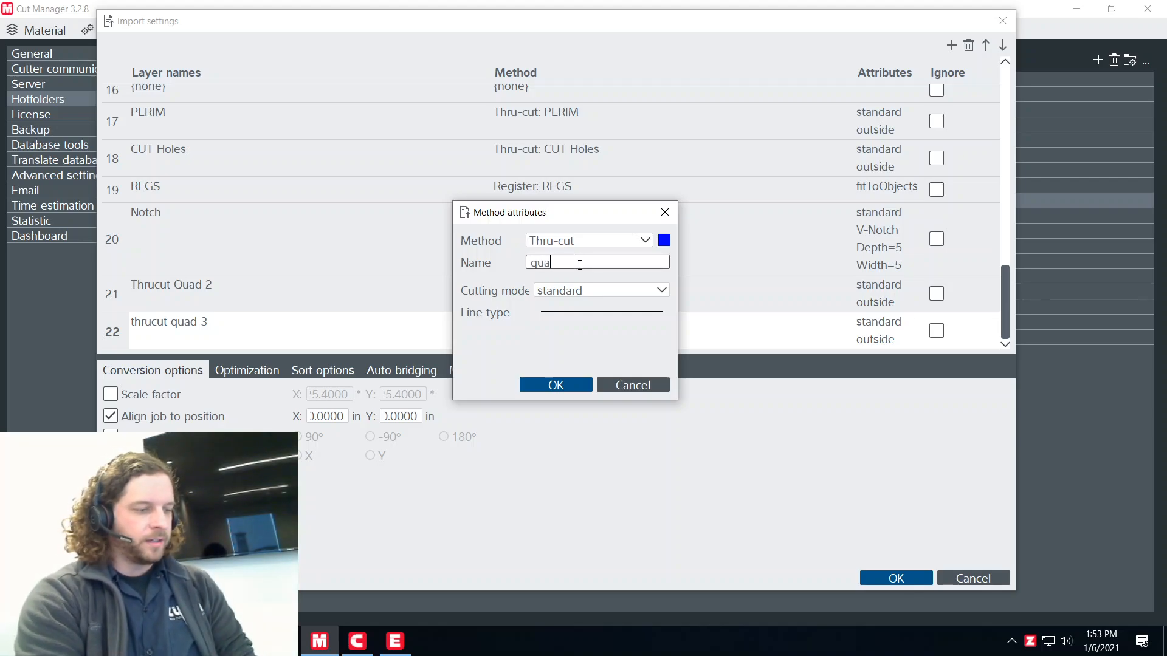
text(quad 4)
Step: Set the quad 4 method's colour to a dark golden brown and accept the layer mapping
click(664, 240)
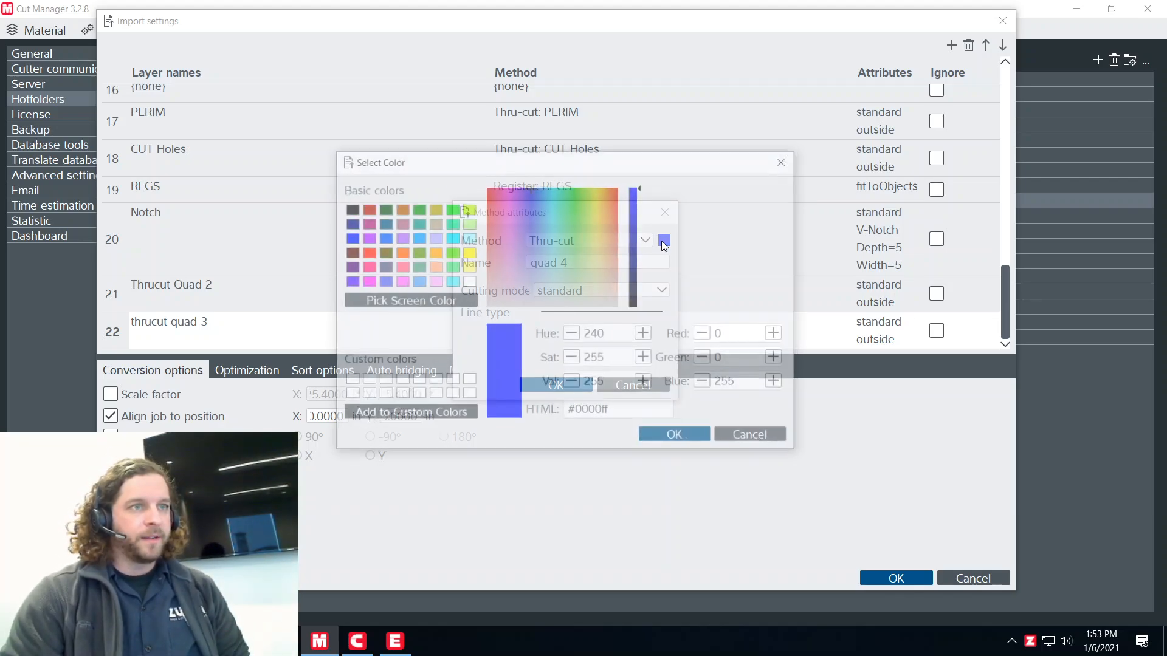
mouse_move(595, 214)
mouse_down()
mouse_move(618, 192)
mouse_move(604, 210)
mouse_up()
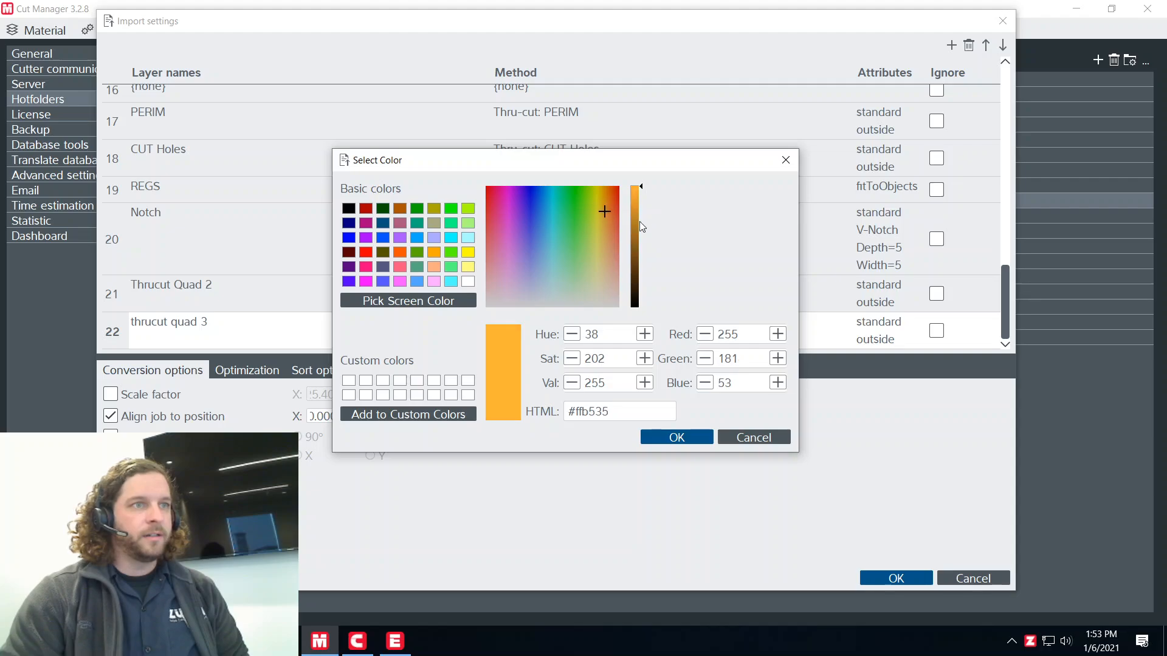
click(635, 230)
click(669, 443)
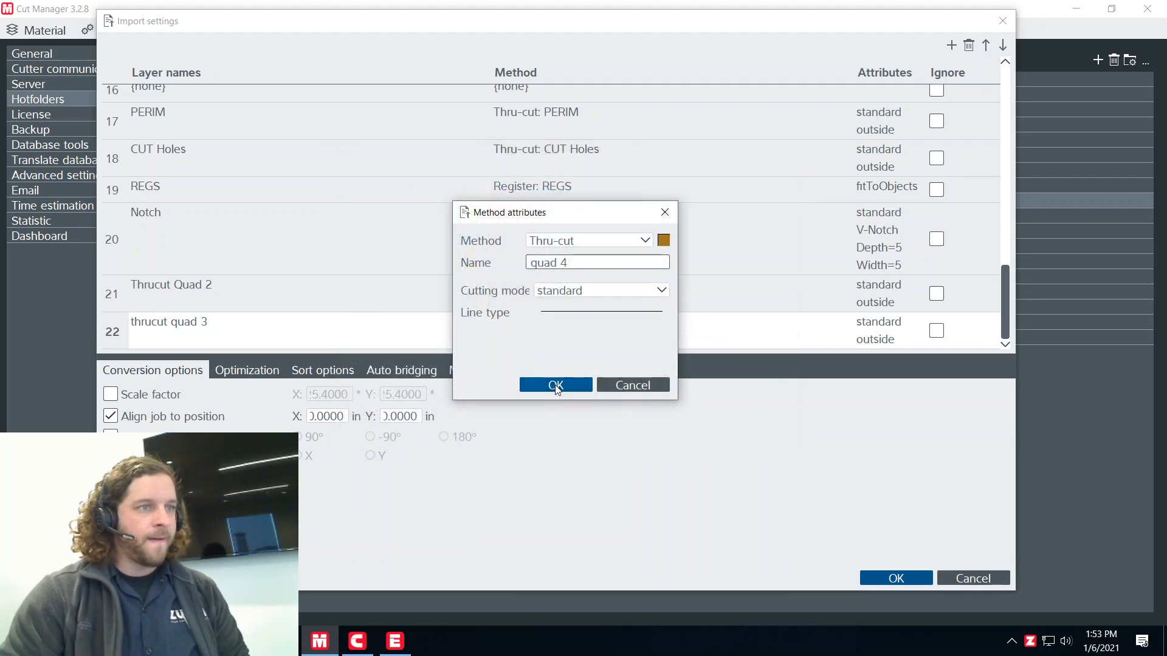
click(556, 386)
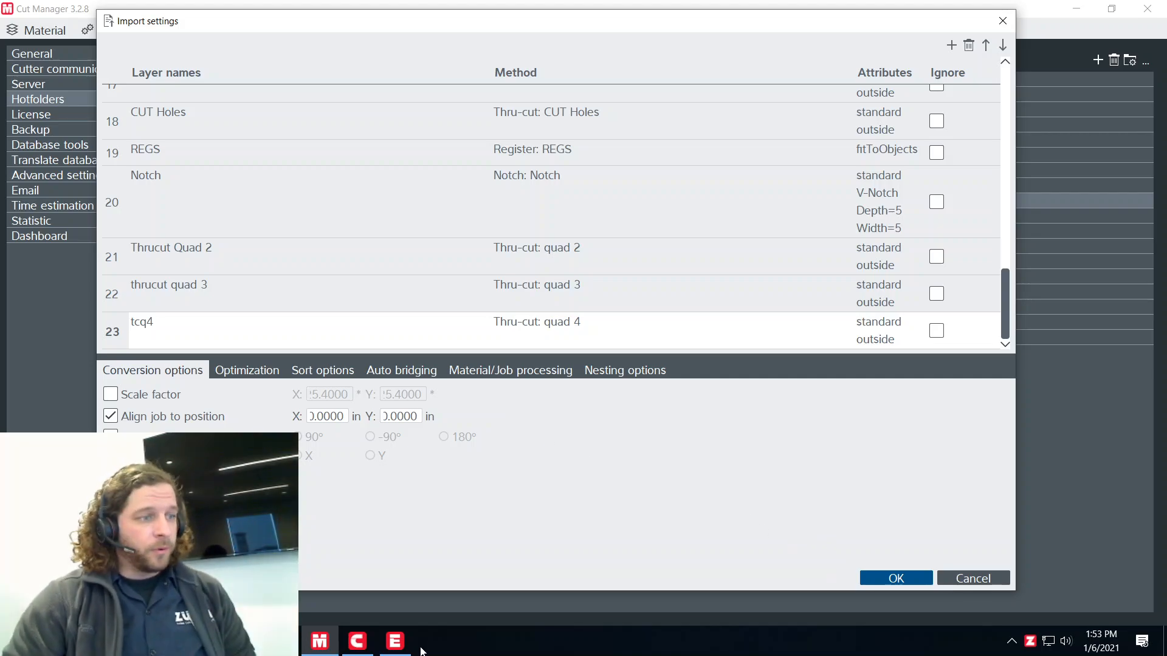
Step: Switch to Cut Editor and rename the job's "-1" Thru-cut machining step as "quad 2"
click(394, 641)
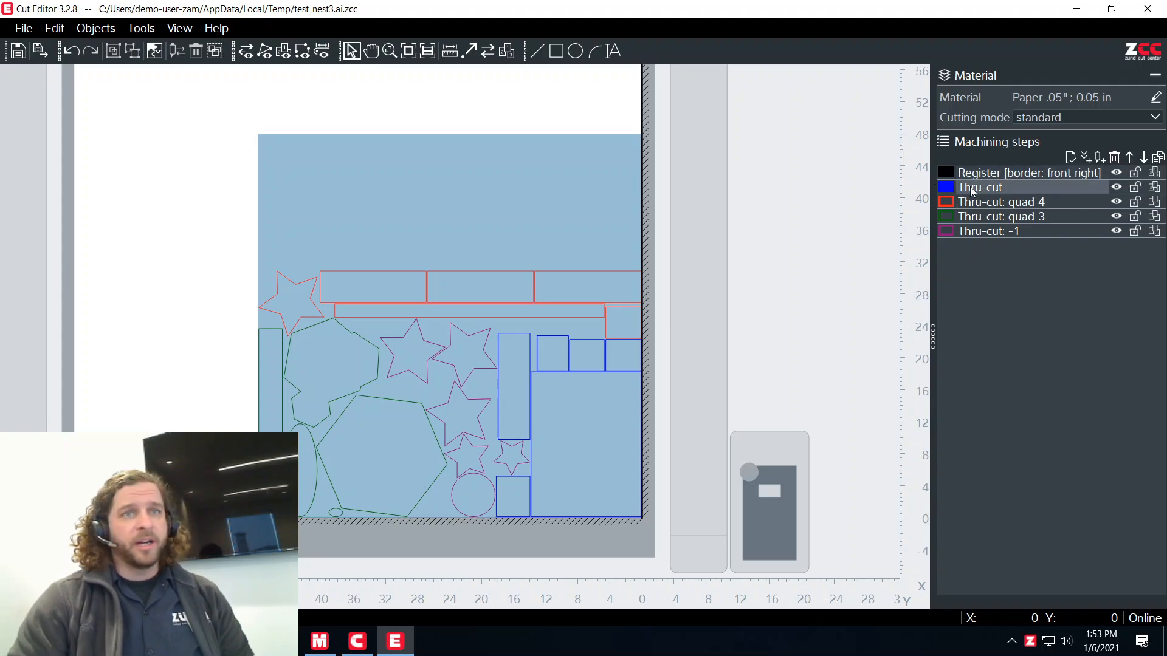
double_click(1008, 231)
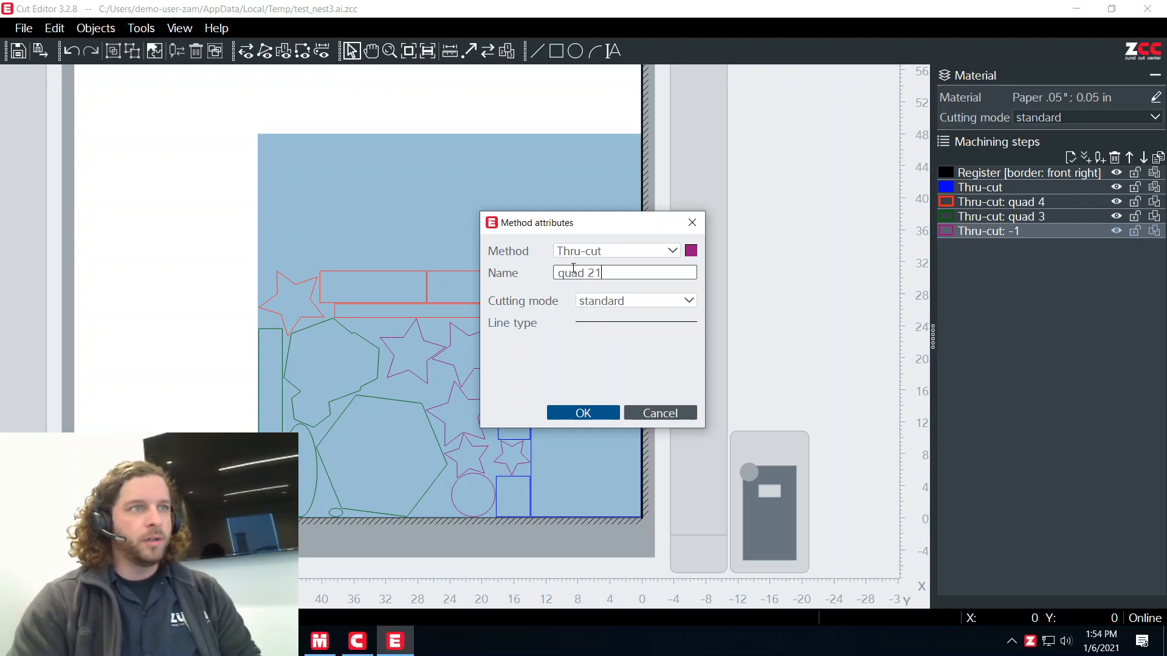
click(616, 415)
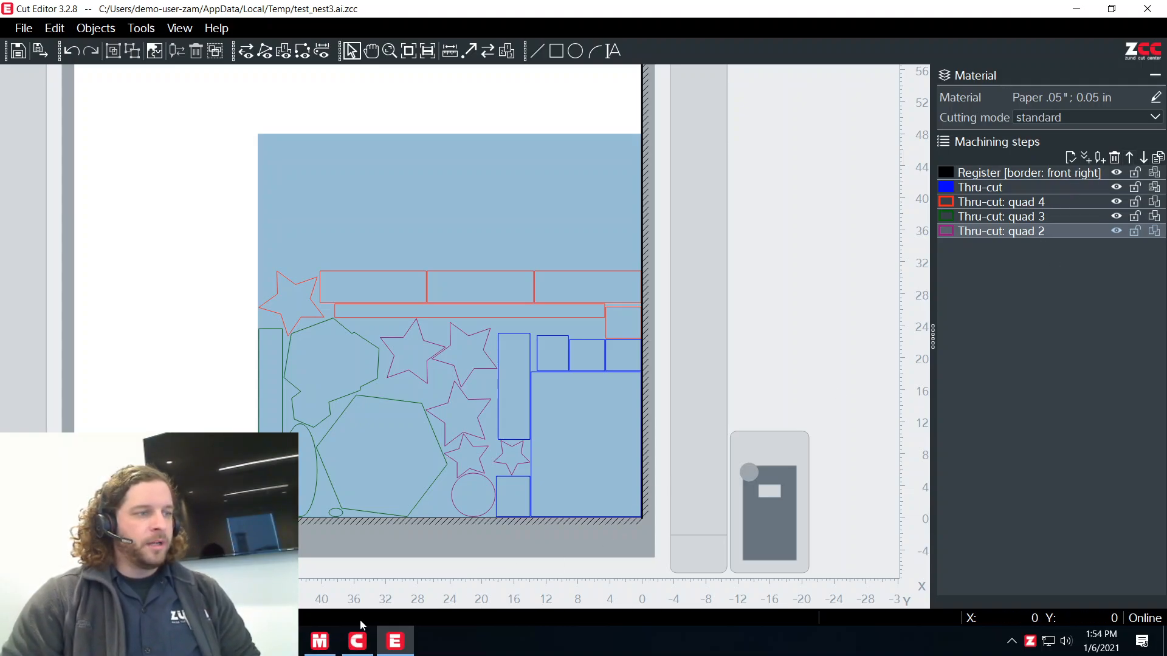
Step: Compare the full list of import mappings in Cut Manager with the job's machining steps in Cut Editor
click(320, 643)
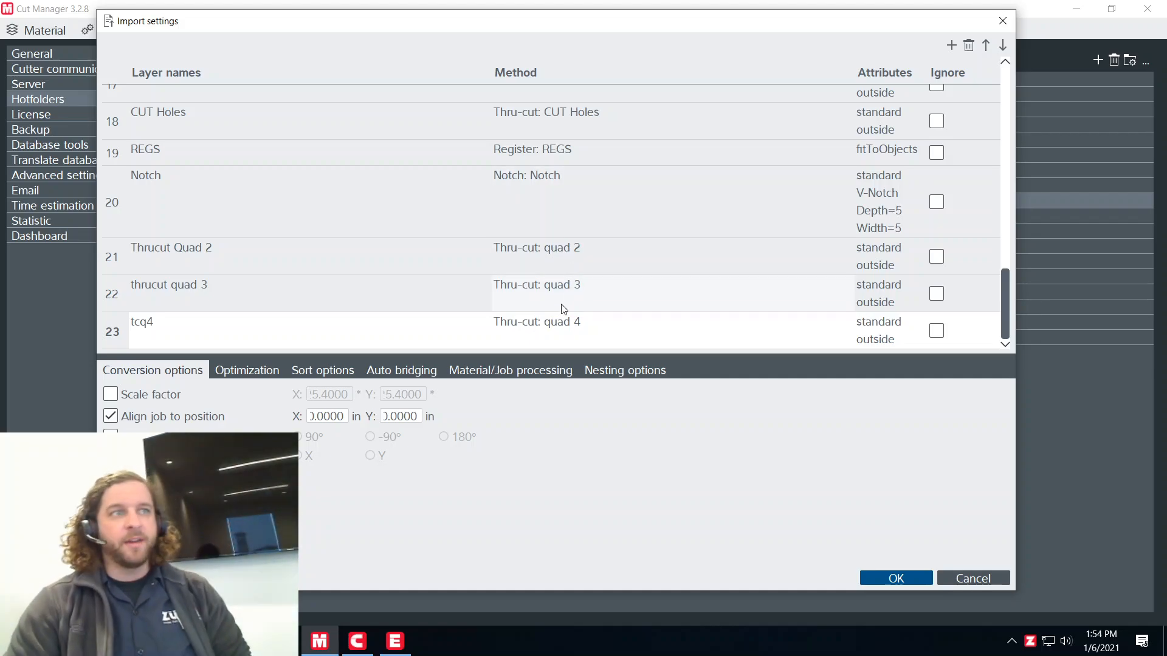
scroll(565, 317, up, 2)
scroll(565, 318, up, 10)
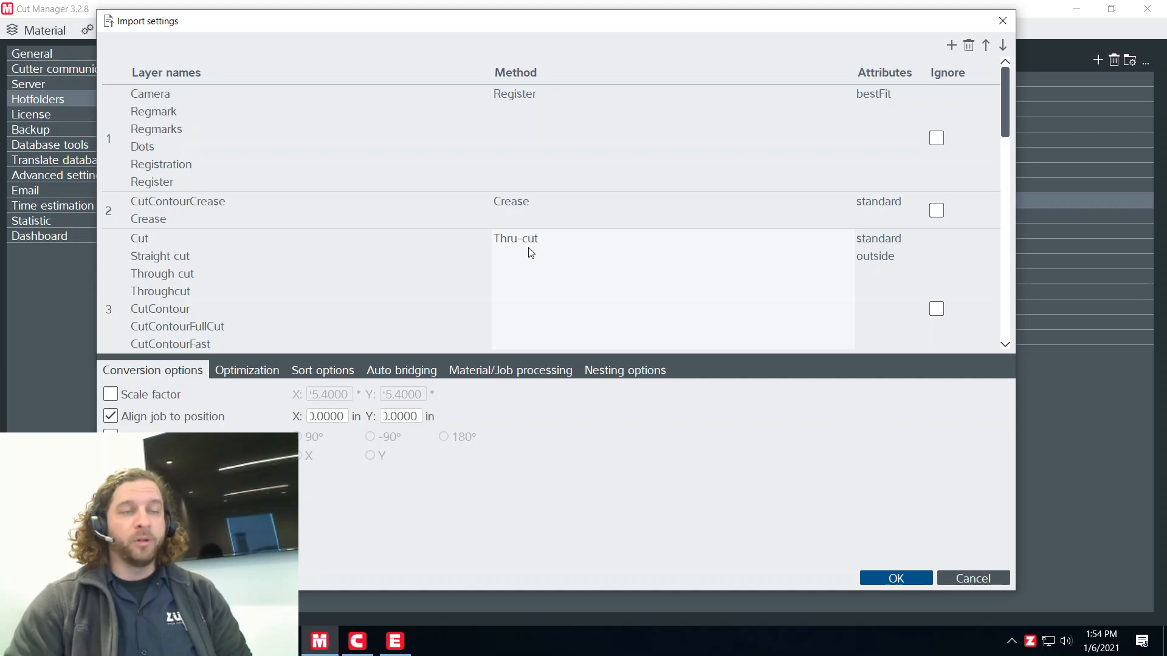
scroll(527, 245, down, 12)
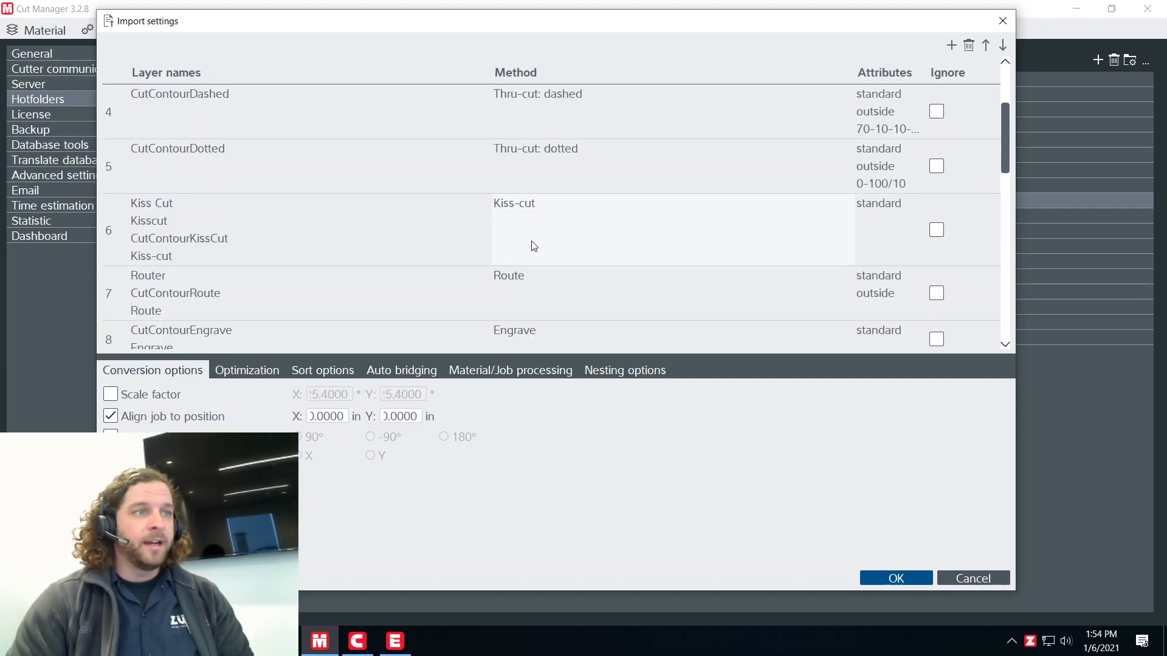
click(387, 641)
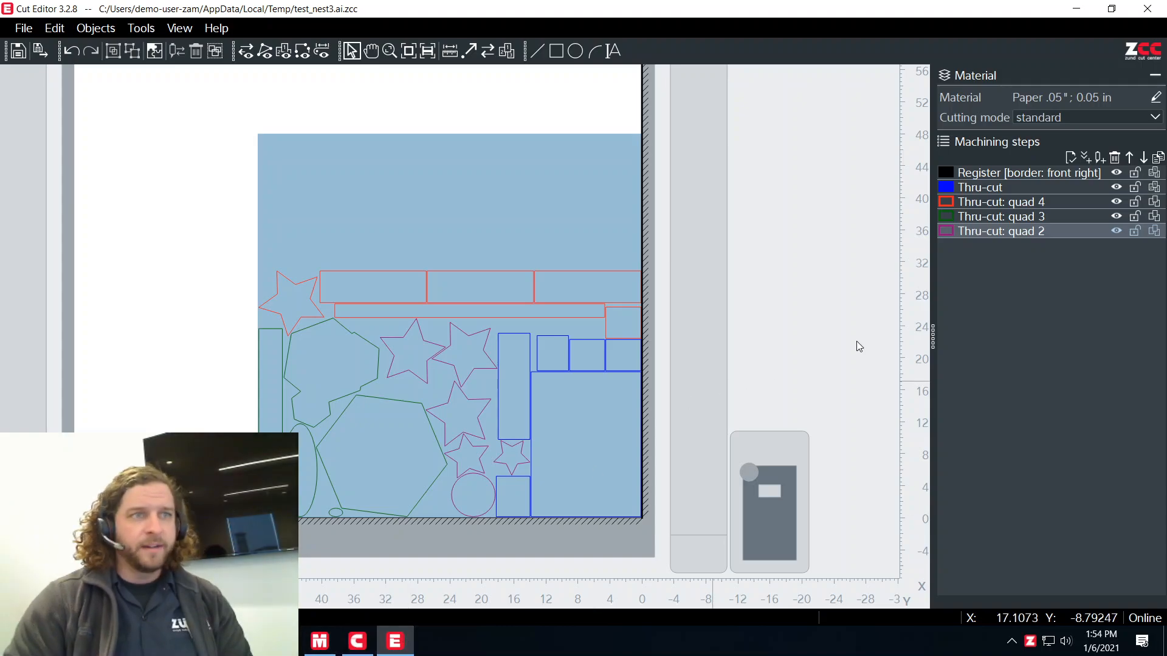
click(318, 642)
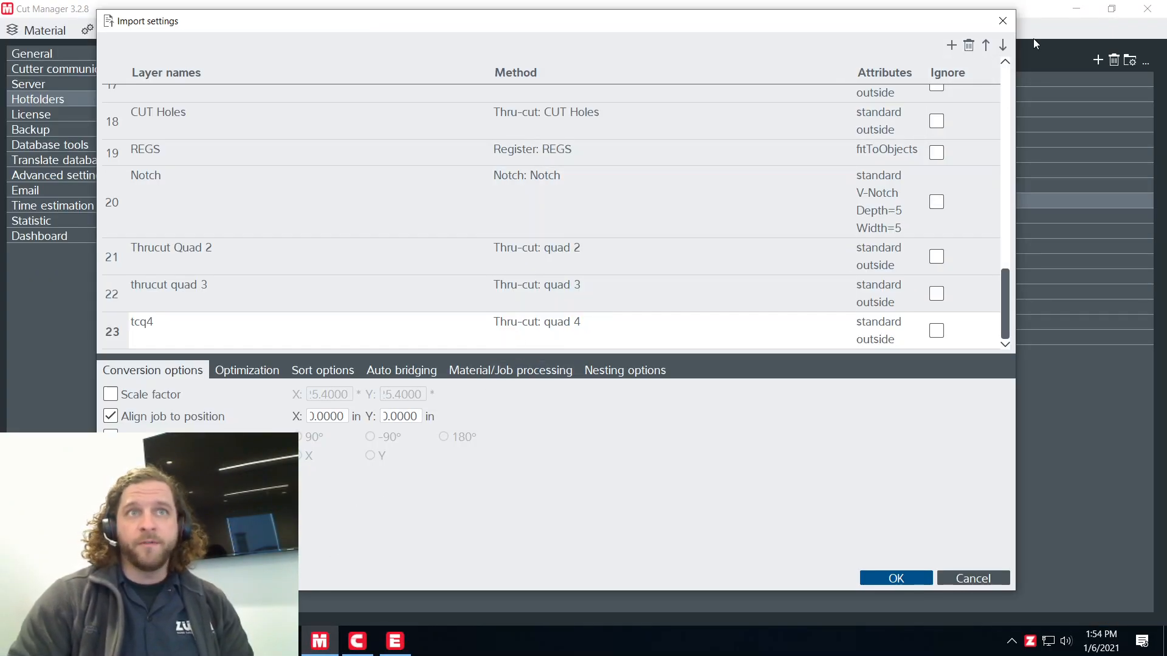
Step: Move the tcq4 mapping up two places, above Thrucut Quad 2, and check the order of the quadrant mappings
click(986, 45)
click(985, 45)
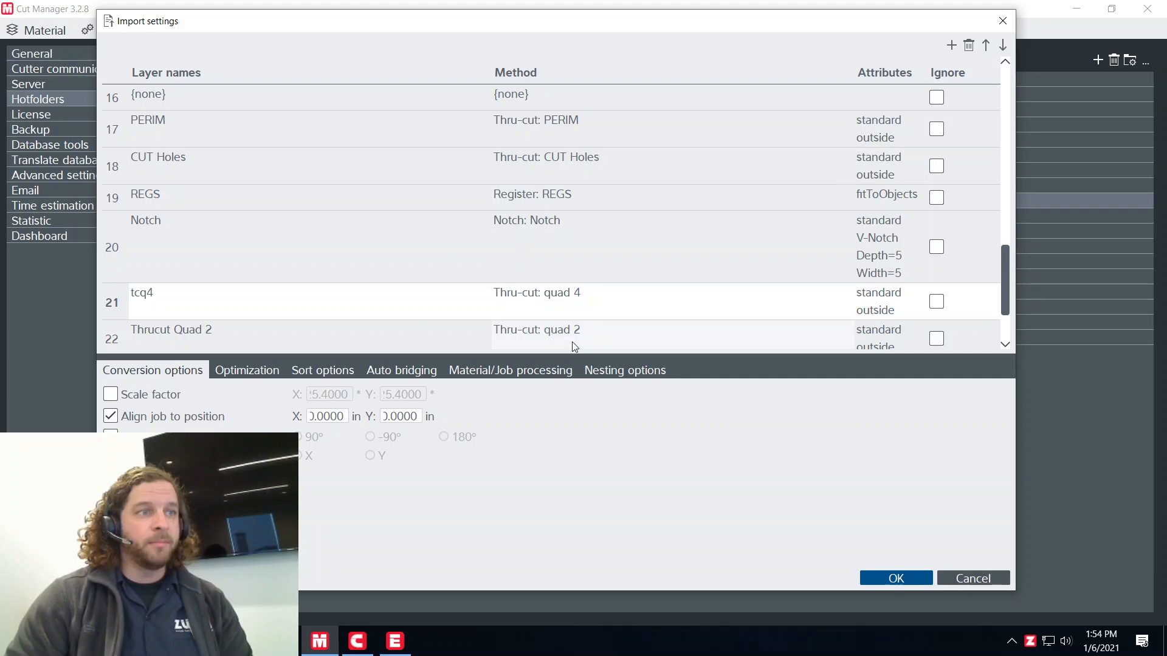
scroll(567, 303, down, 1)
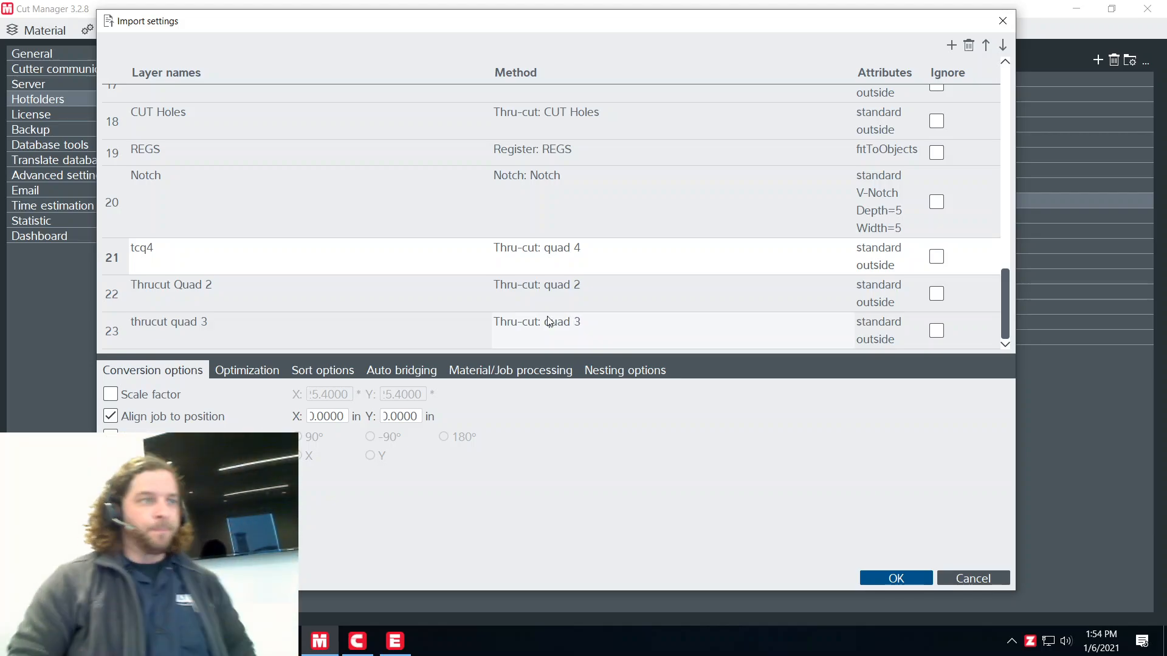
scroll(571, 333, up, 2)
scroll(571, 333, down, 2)
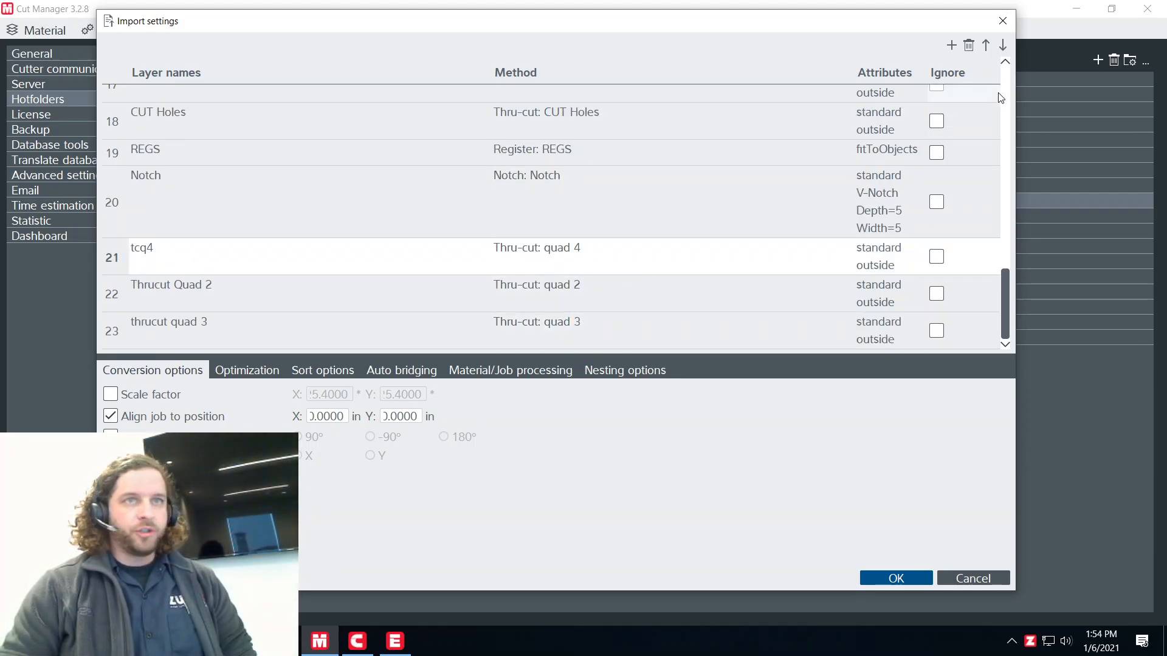
Step: Return the tcq4 mapping to the end of the list and accept the import settings
click(1002, 45)
click(1003, 45)
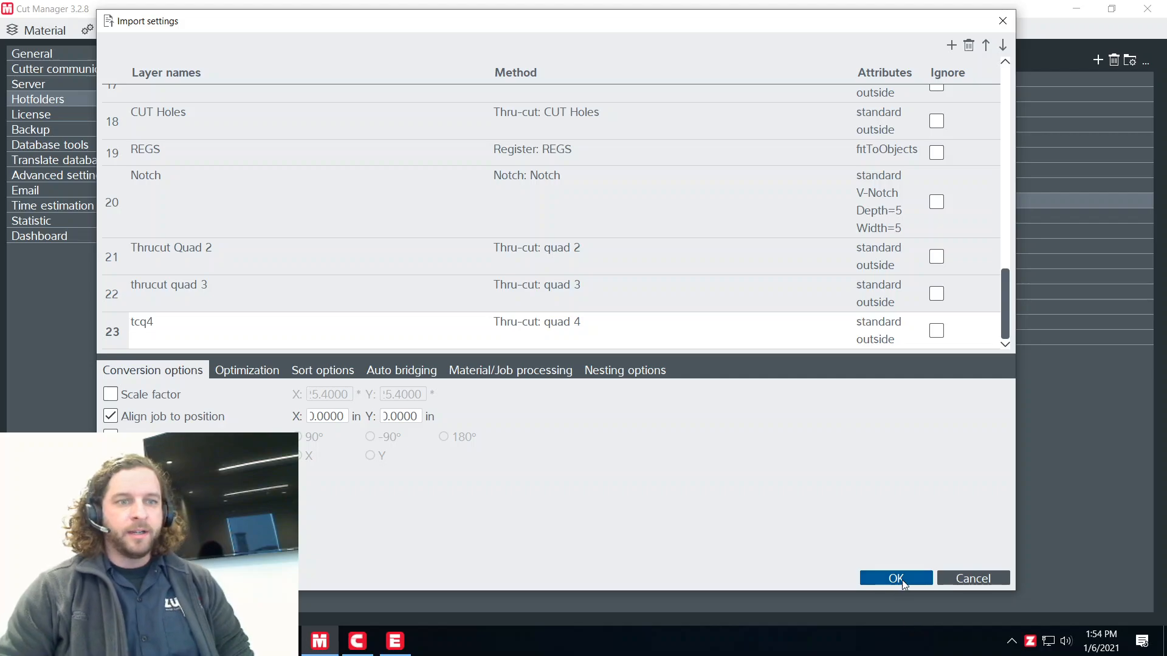
click(903, 581)
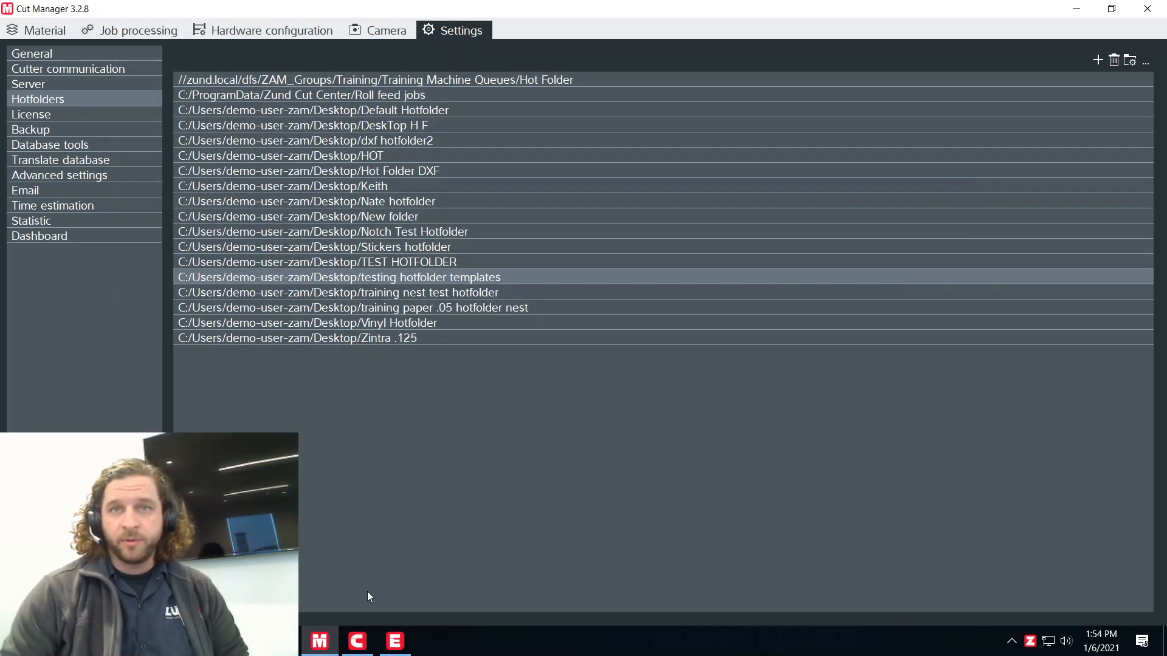
Step: Save the test_nest3 job from Cut Editor and bring it up in Cut Center
click(395, 641)
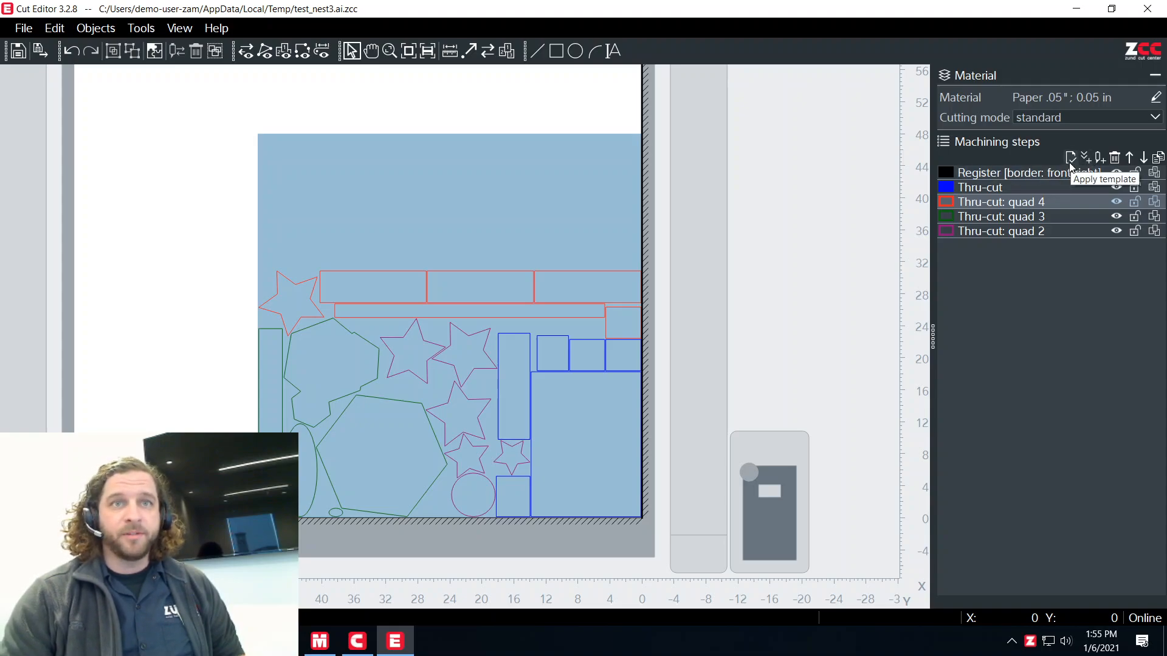
click(40, 53)
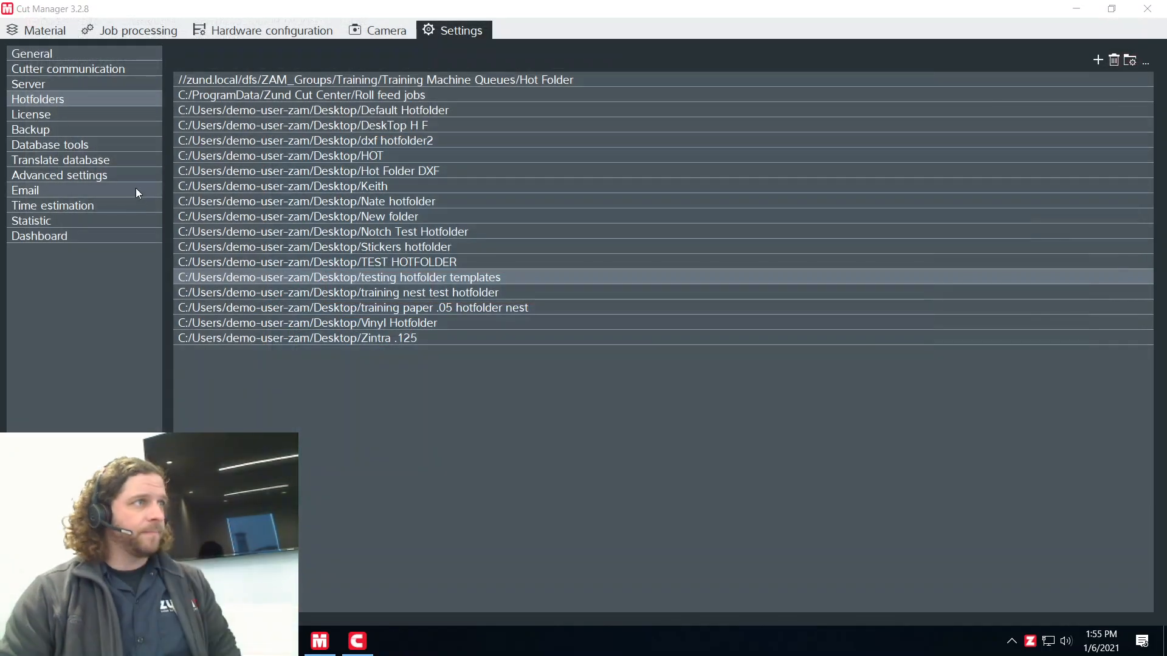
click(367, 641)
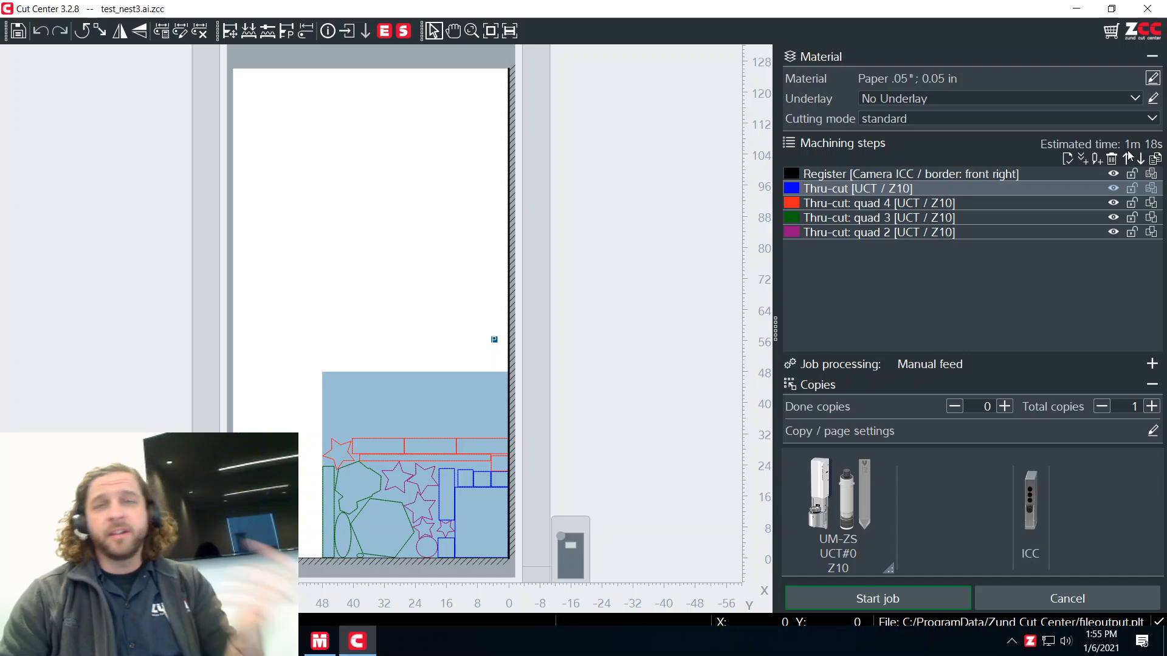
Step: Add a Pause action with the message "init tools" directly after the blue Thru-cut machining step
click(1084, 161)
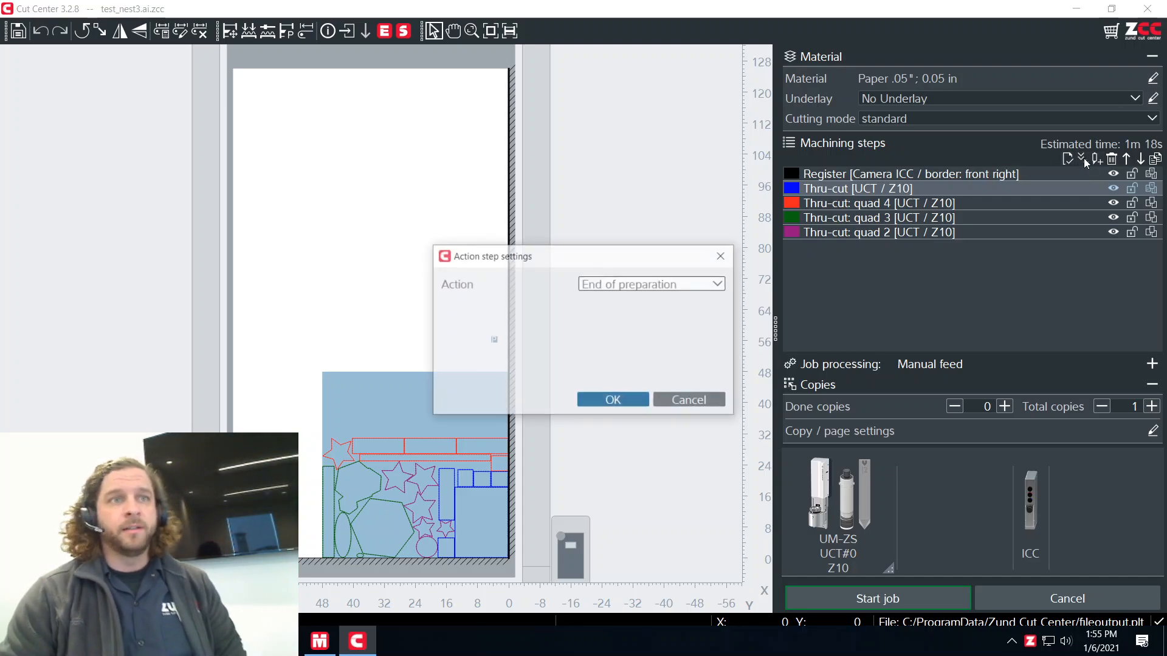
drag(601, 260, 599, 214)
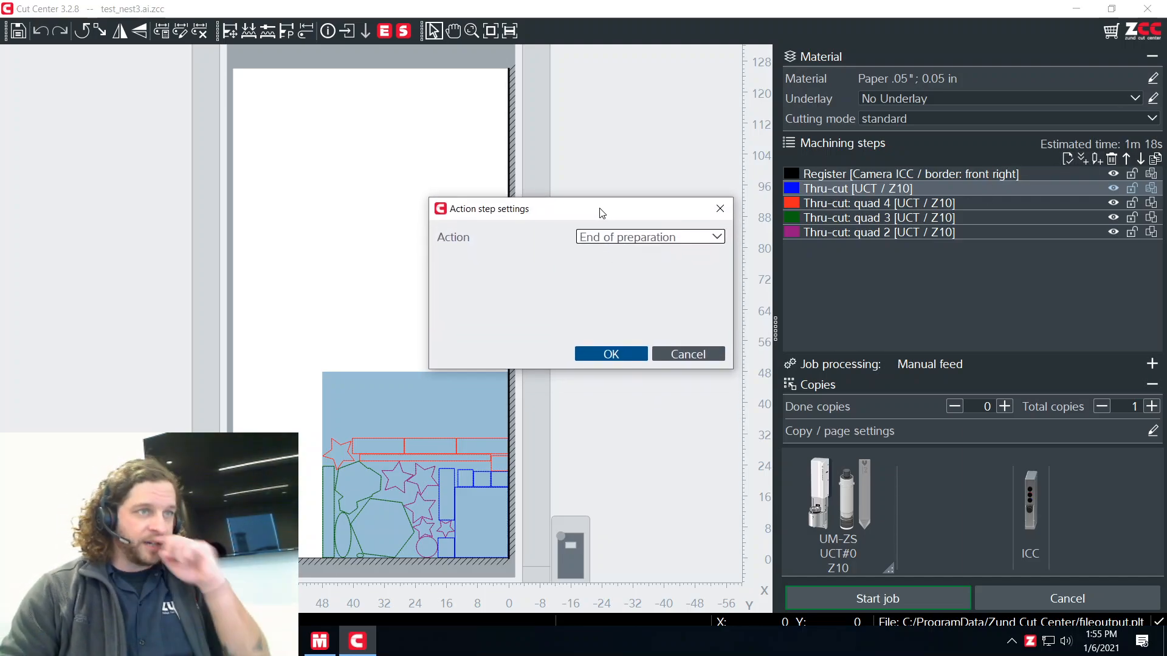
click(662, 238)
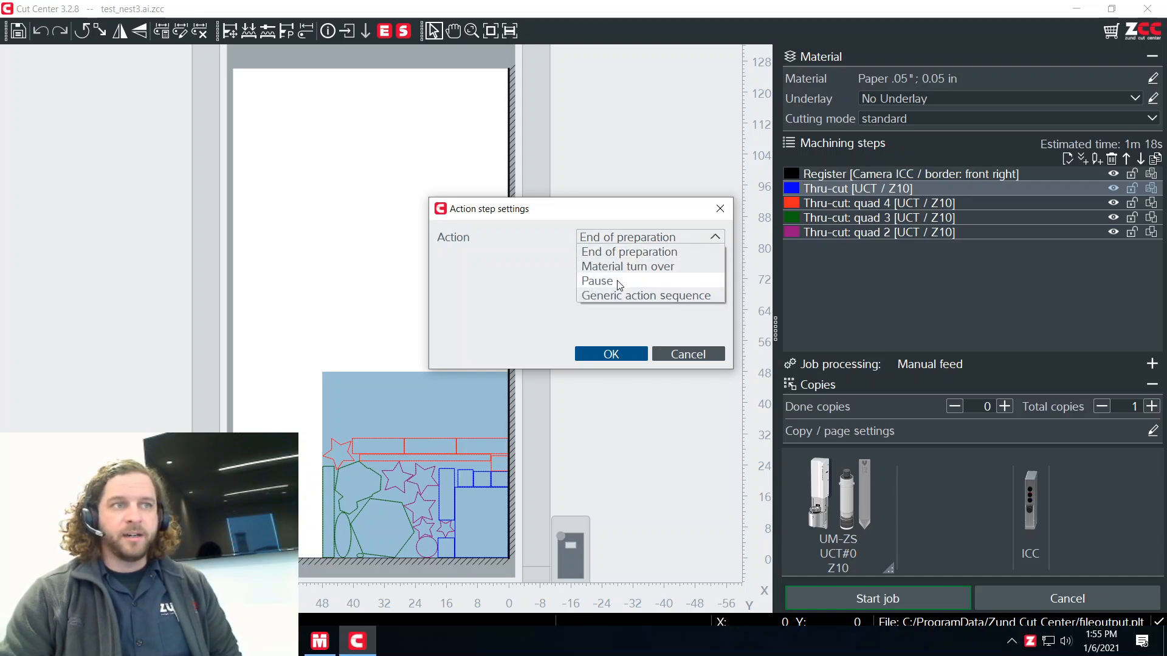
click(619, 283)
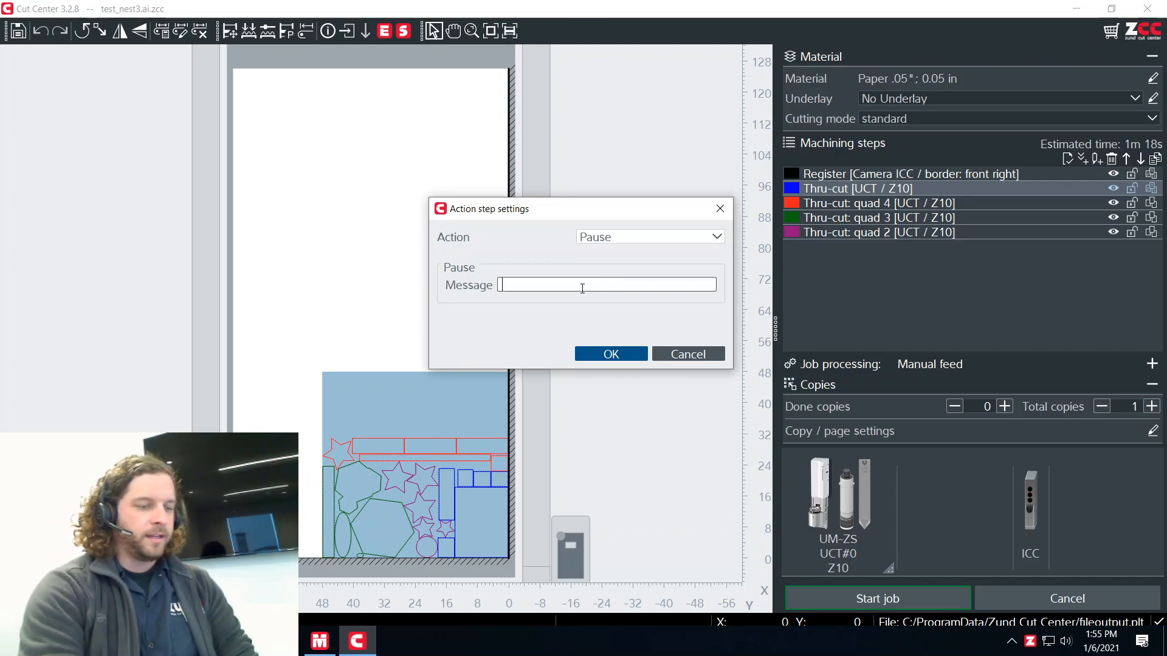
text(init tools)
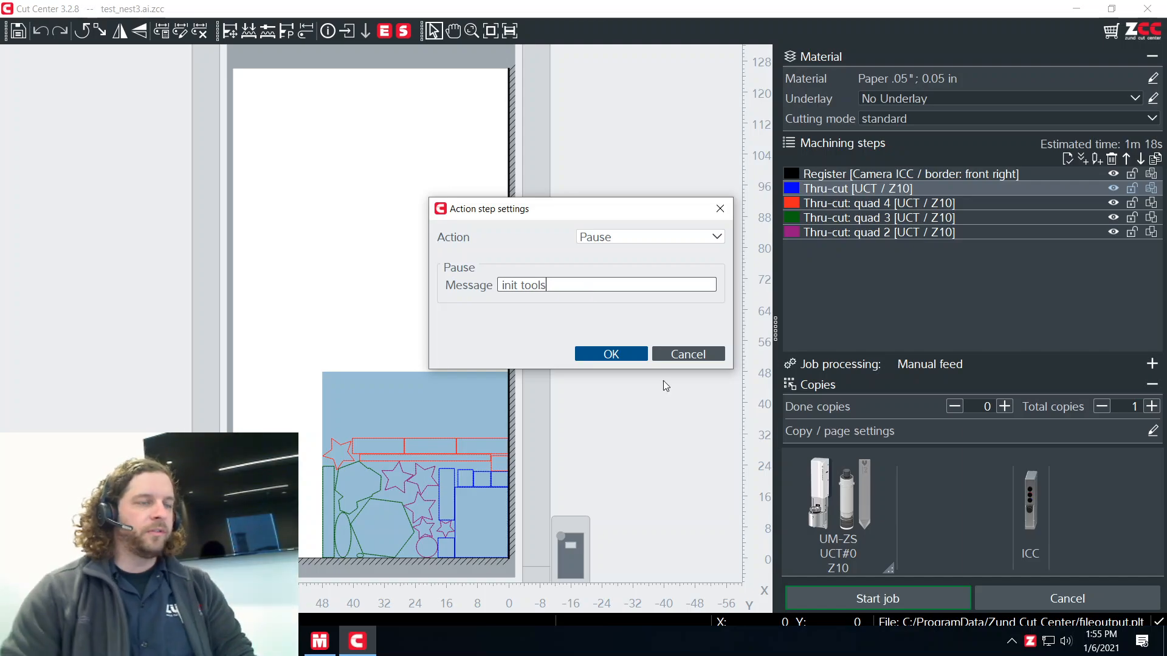
click(626, 356)
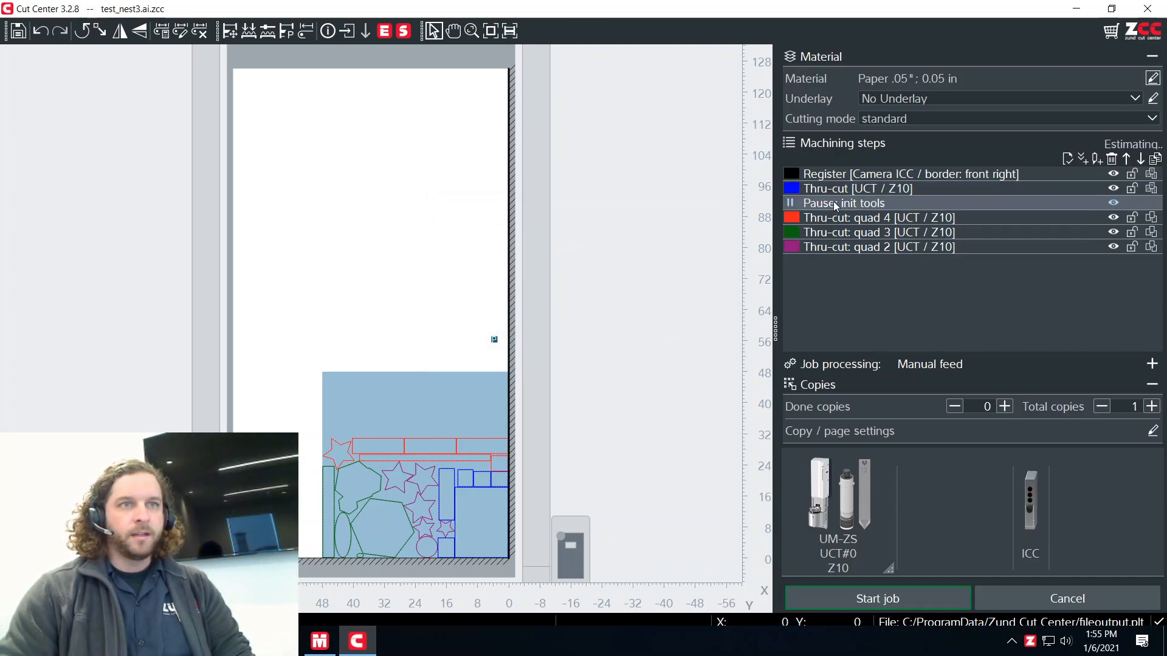
Step: Duplicate the init tools pause twice and place the copies between quad 4 and quad 3 and between quad 3 and quad 2
click(858, 188)
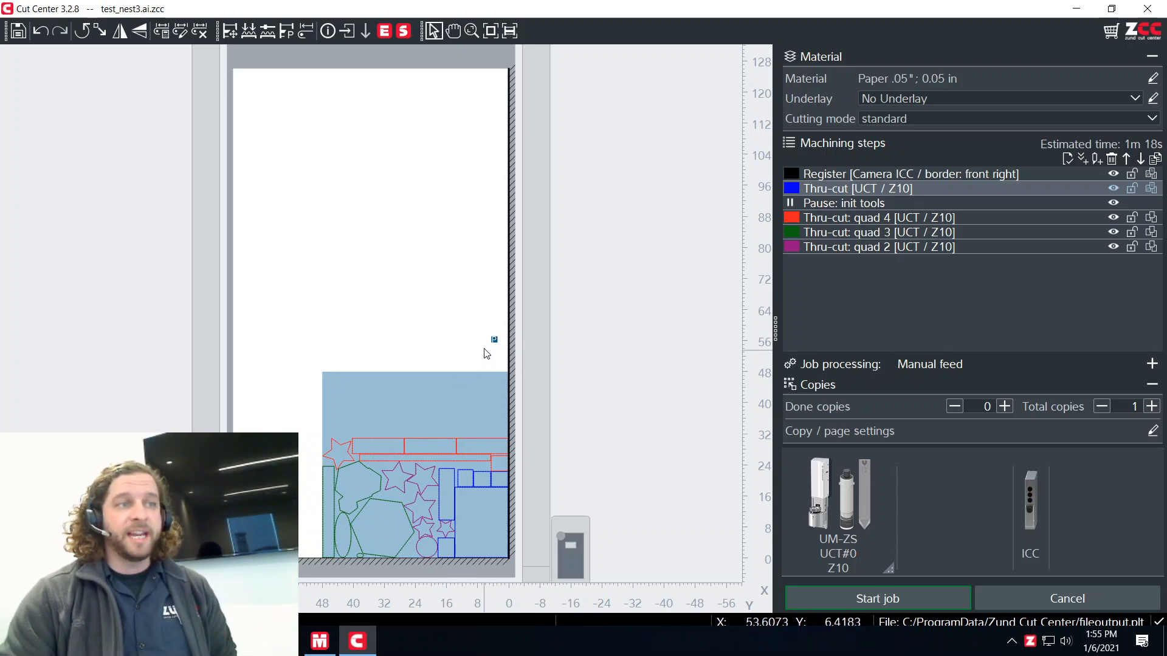
click(853, 201)
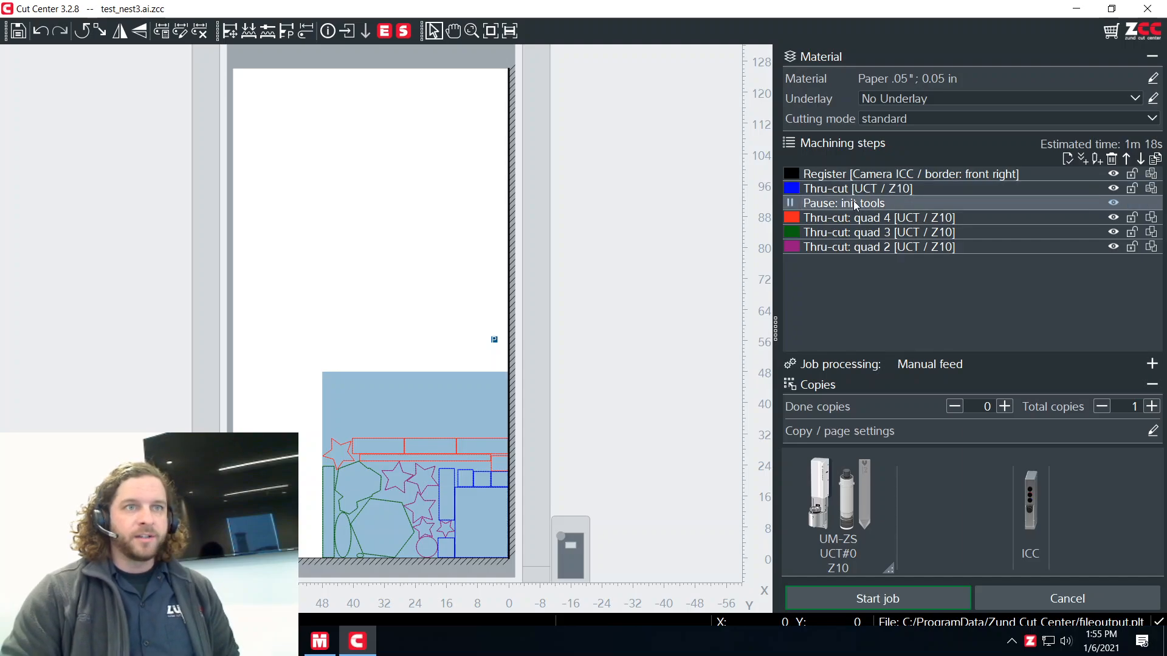
click(1154, 161)
click(1154, 161)
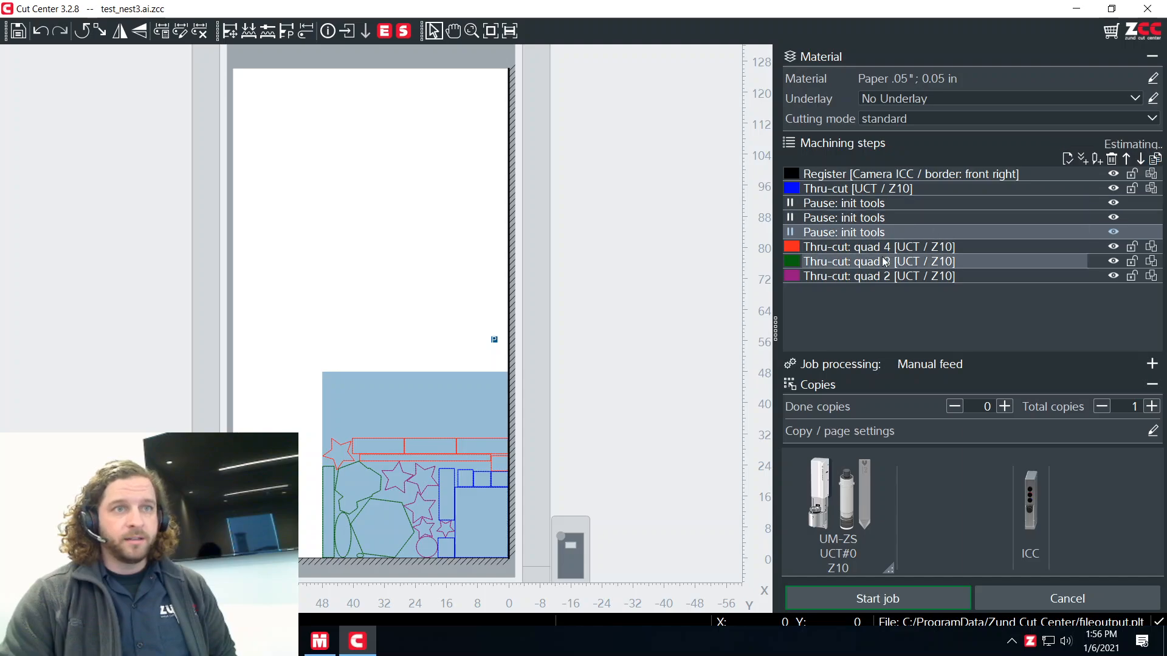
mouse_move(851, 232)
mouse_down()
mouse_move(854, 268)
mouse_move(849, 218)
mouse_move(849, 241)
mouse_up()
click(856, 276)
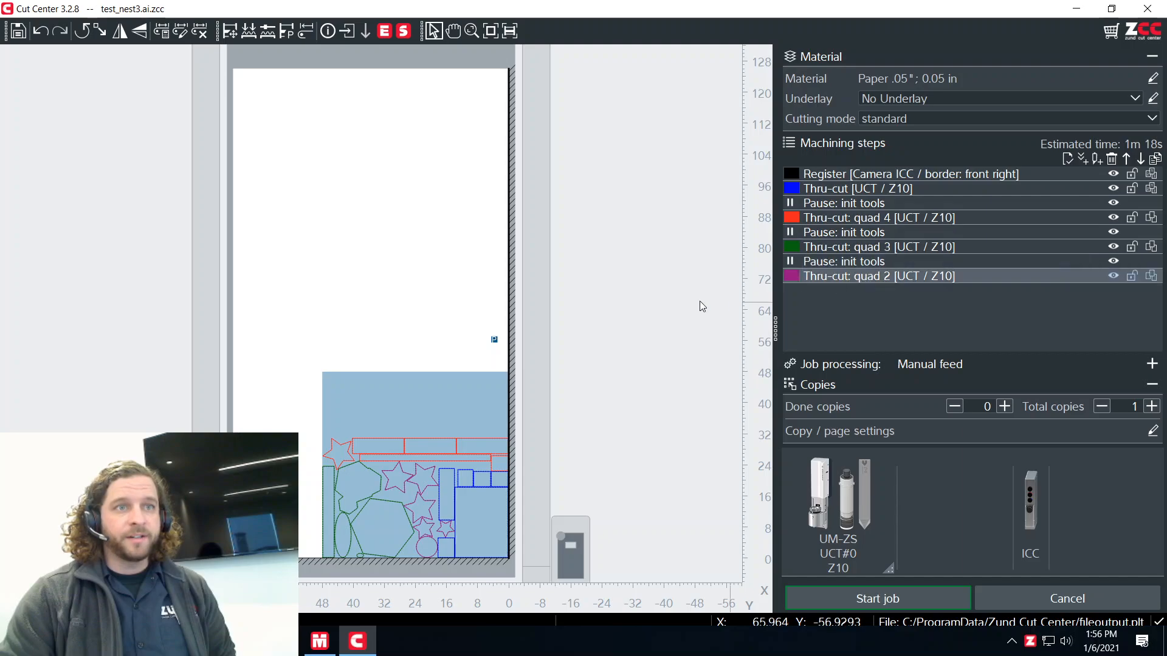
click(610, 316)
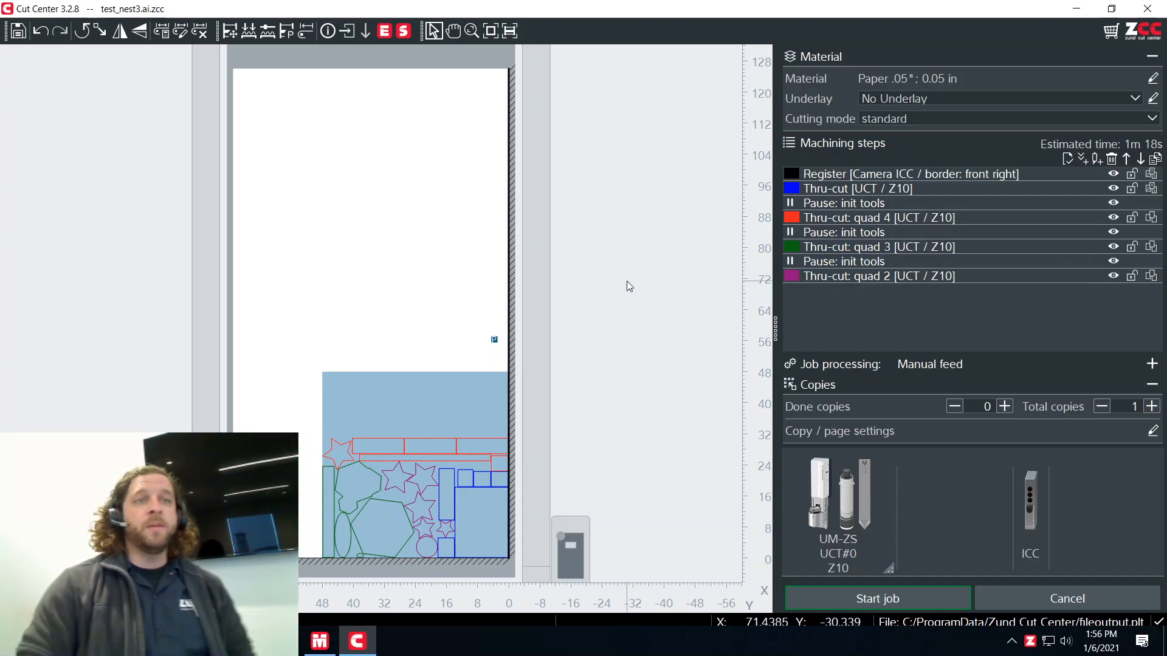
Step: Reorder the Thru-cut steps to run quad 2, quad 3, quad 4, keeping one pause between each pair
click(910, 276)
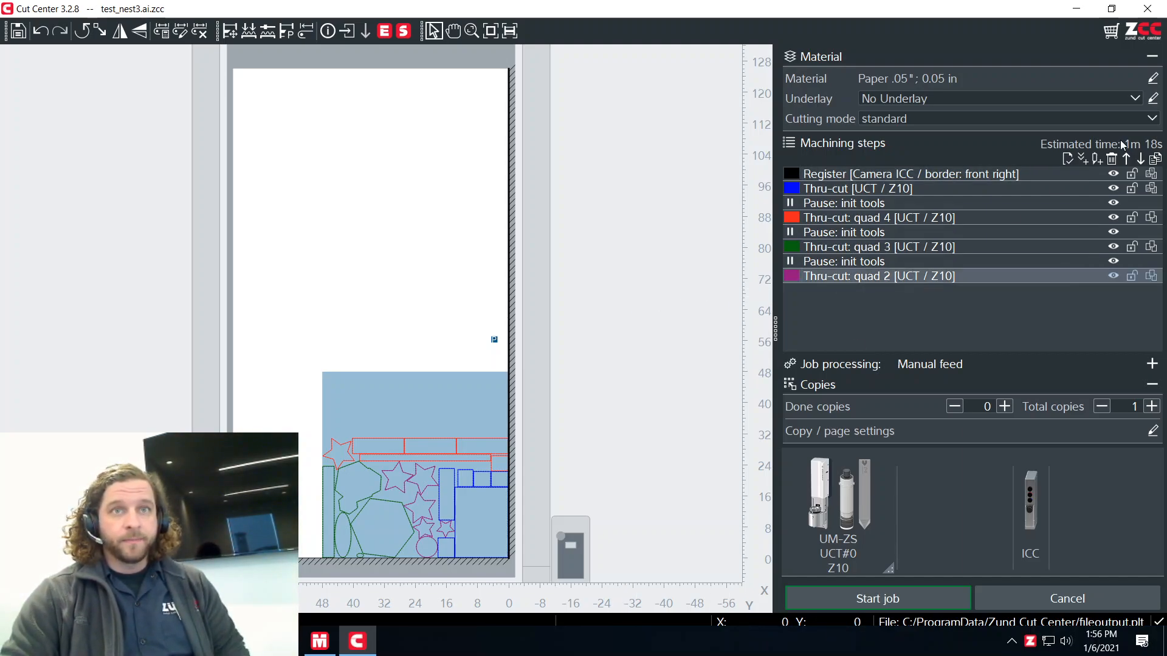
click(1125, 157)
click(1125, 157)
click(1126, 157)
click(1125, 157)
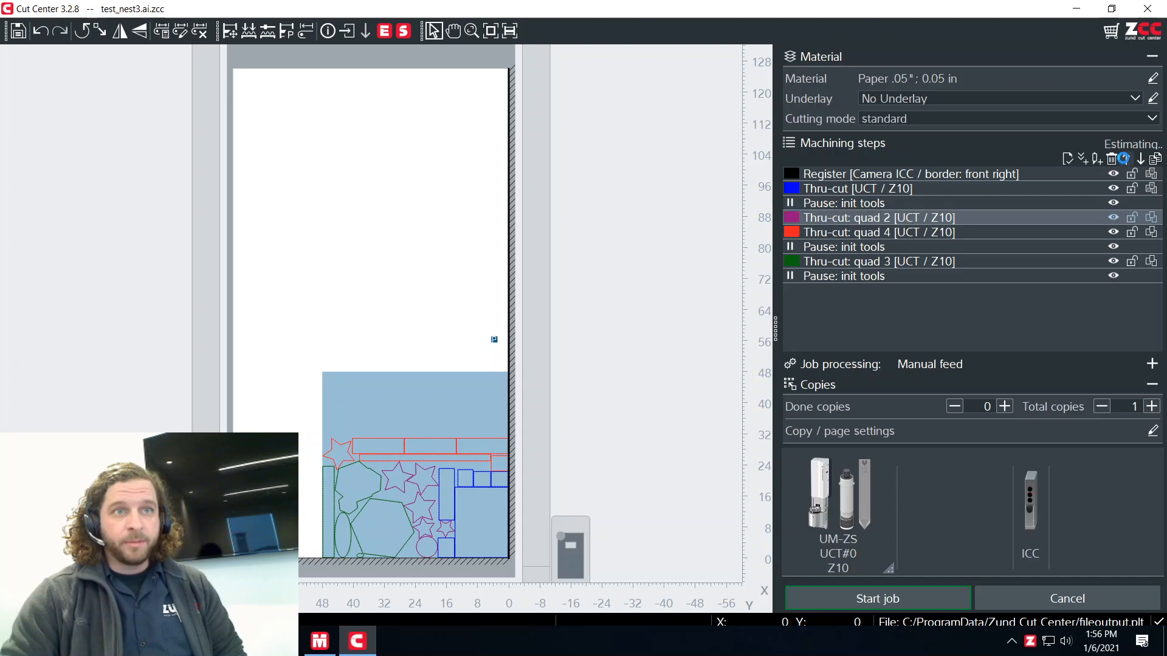
drag(888, 235, 874, 303)
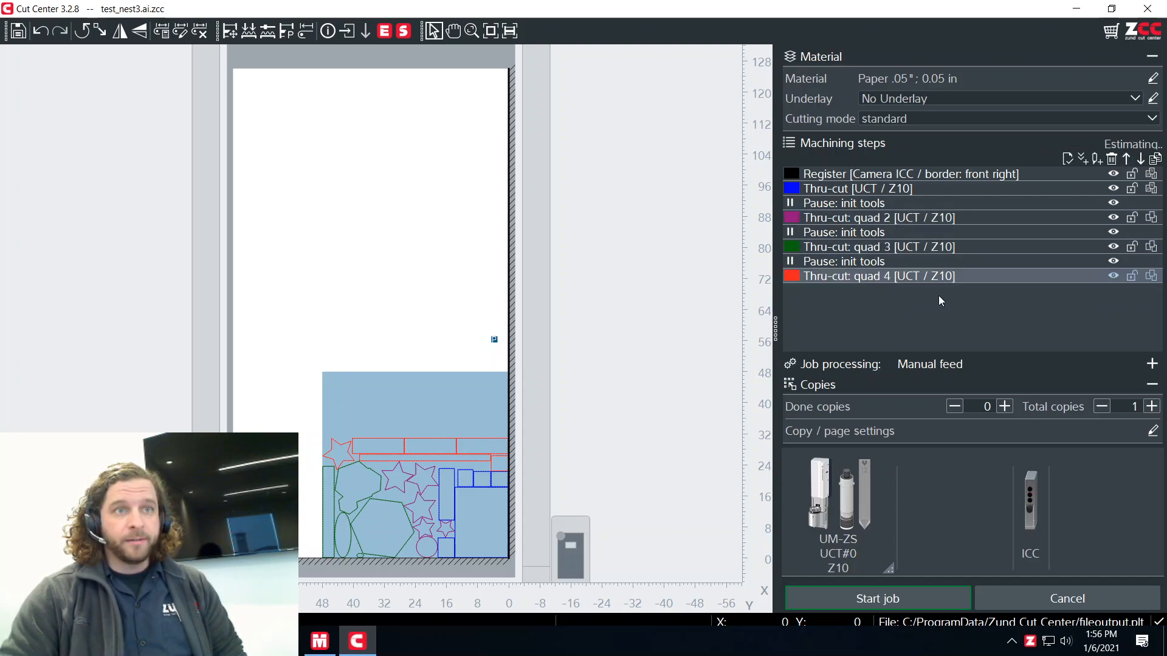
click(683, 303)
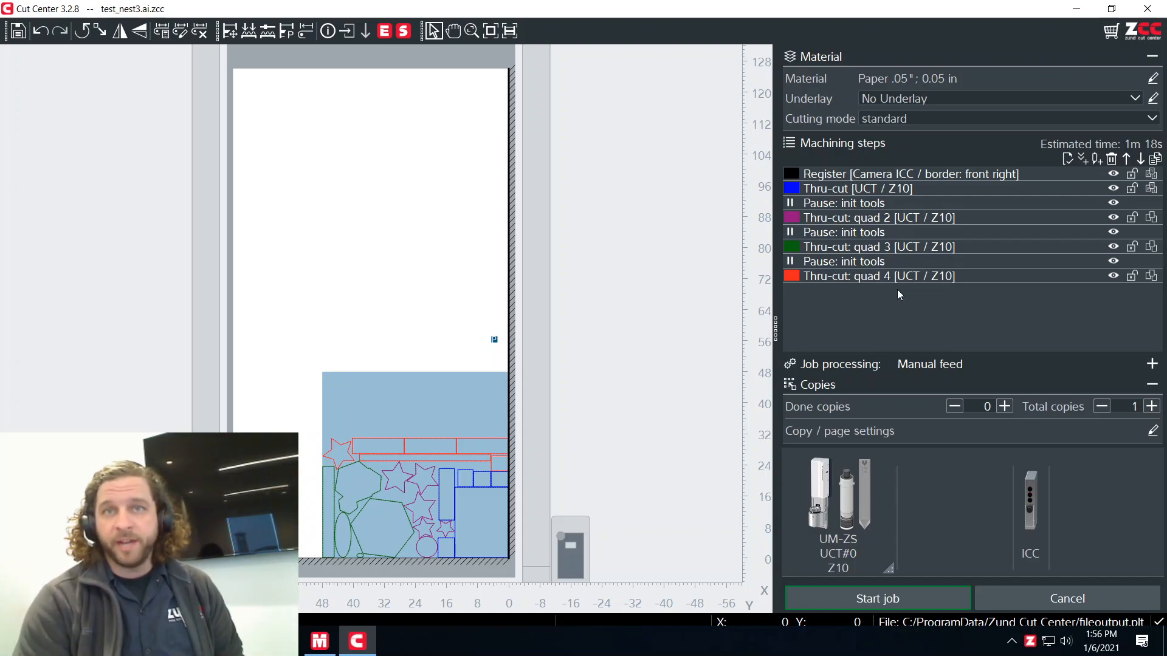
click(830, 206)
click(840, 235)
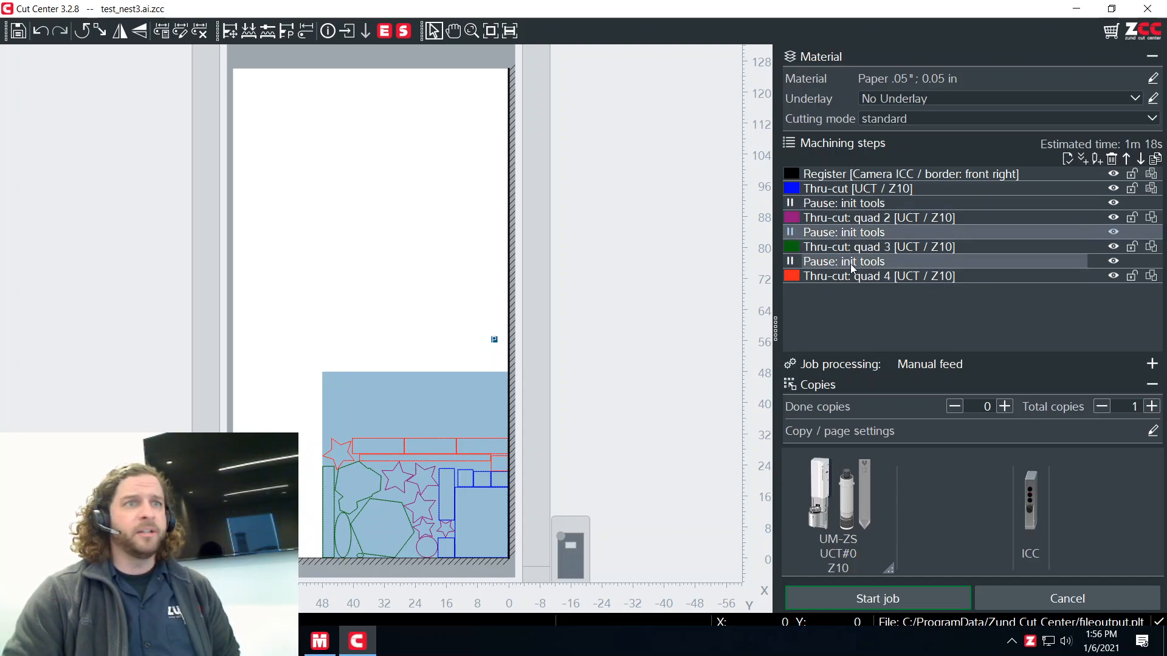
click(853, 206)
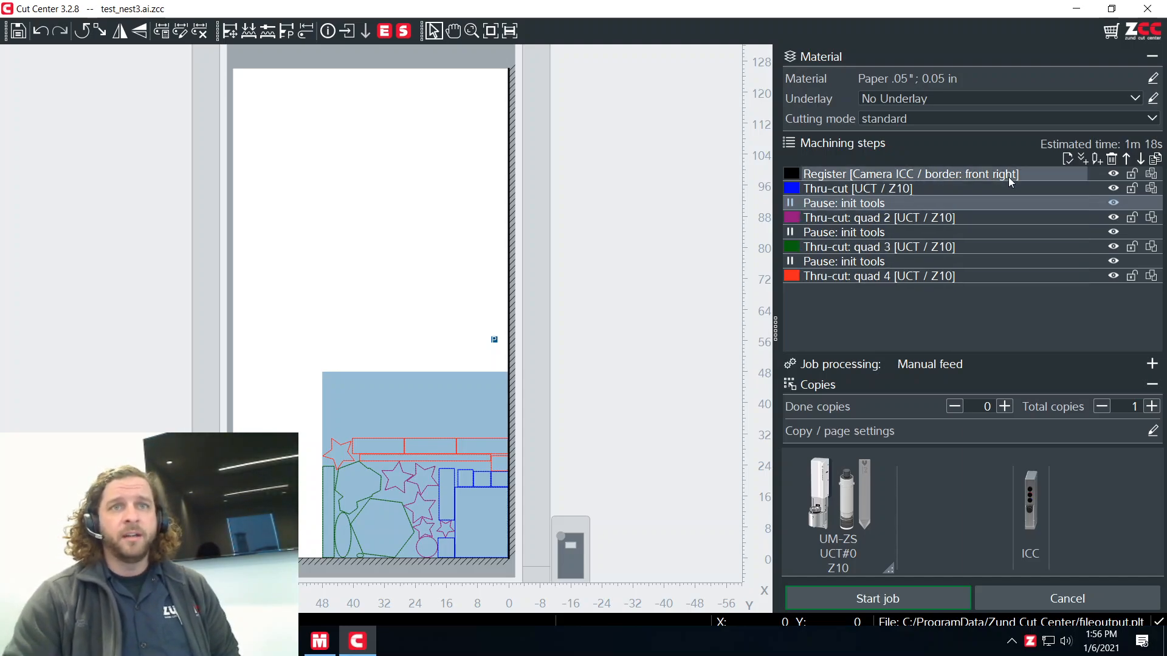
Step: Try the Crease with channels 1 job template on the job and undo its changes to the machining steps
click(1071, 156)
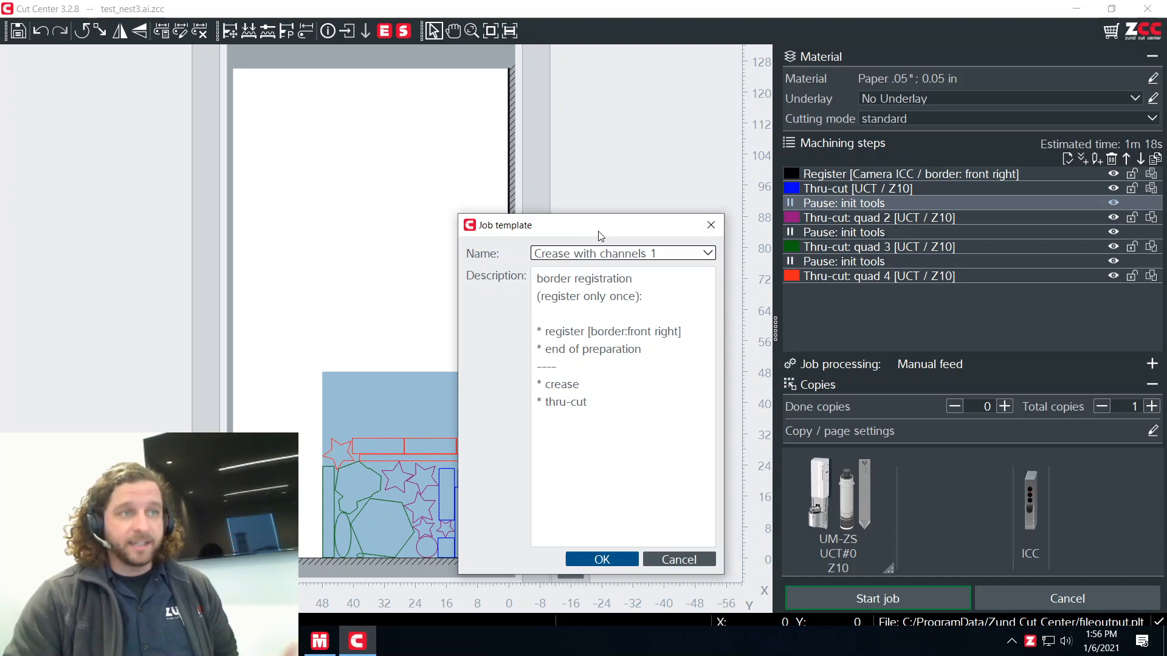
click(601, 253)
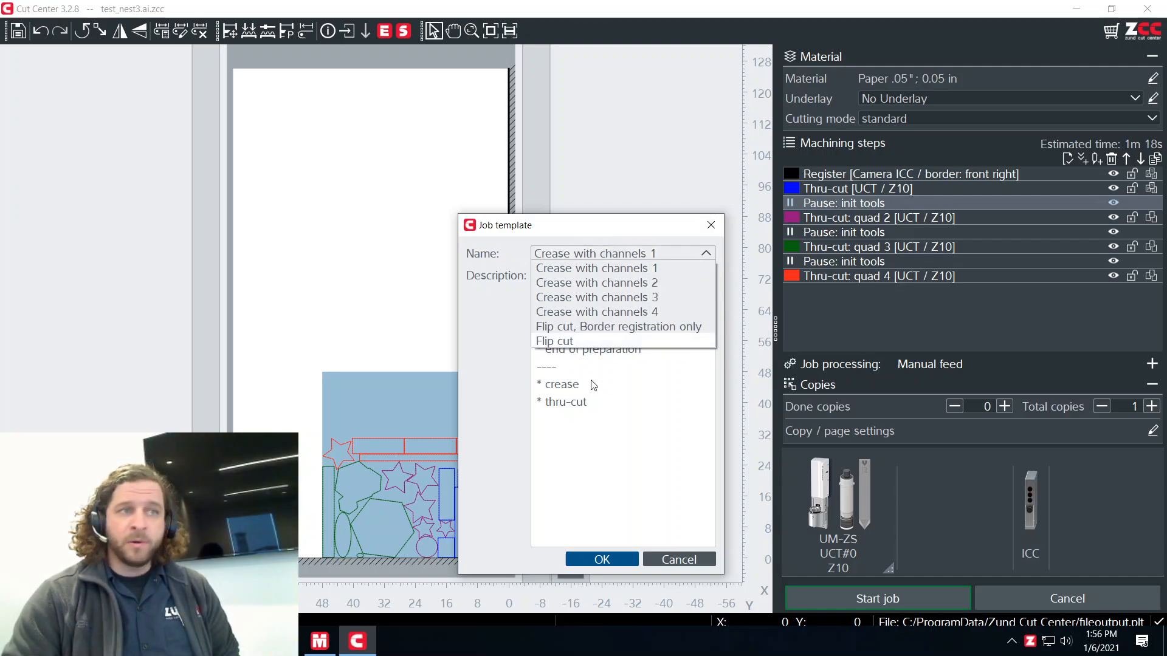
click(627, 508)
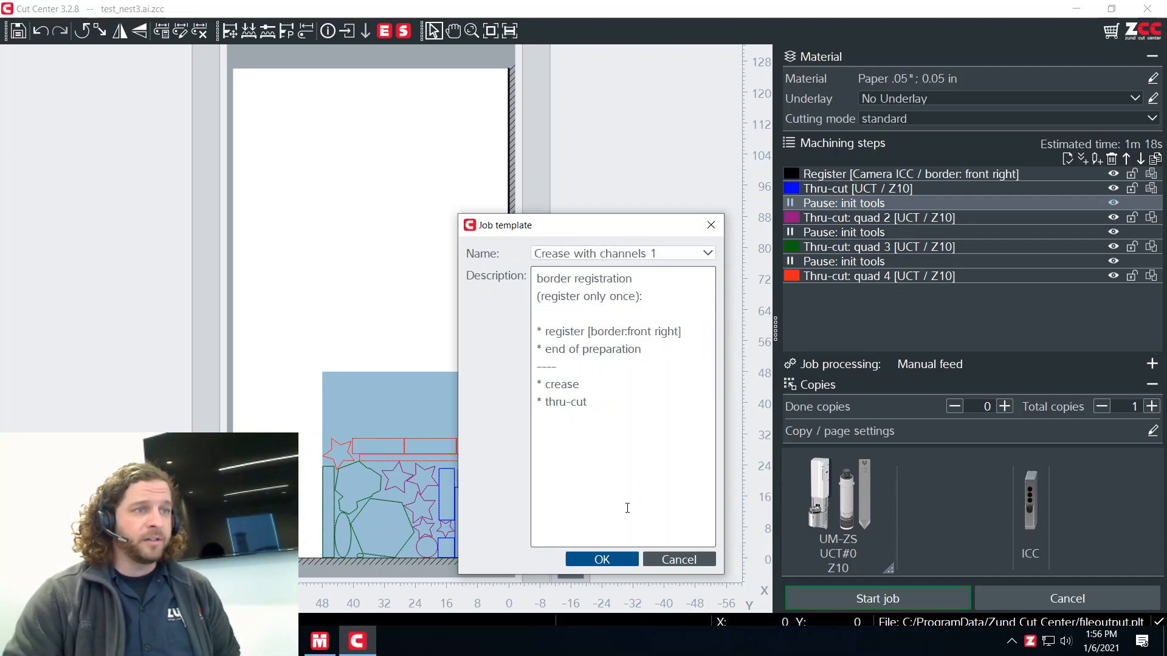
click(618, 559)
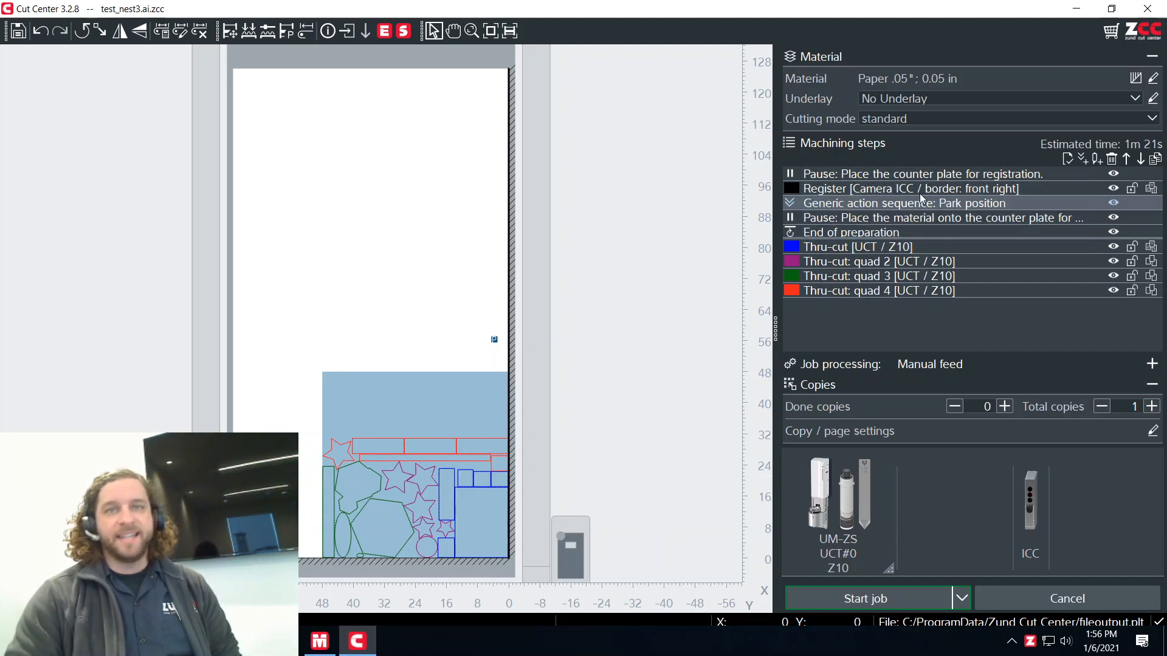
click(42, 31)
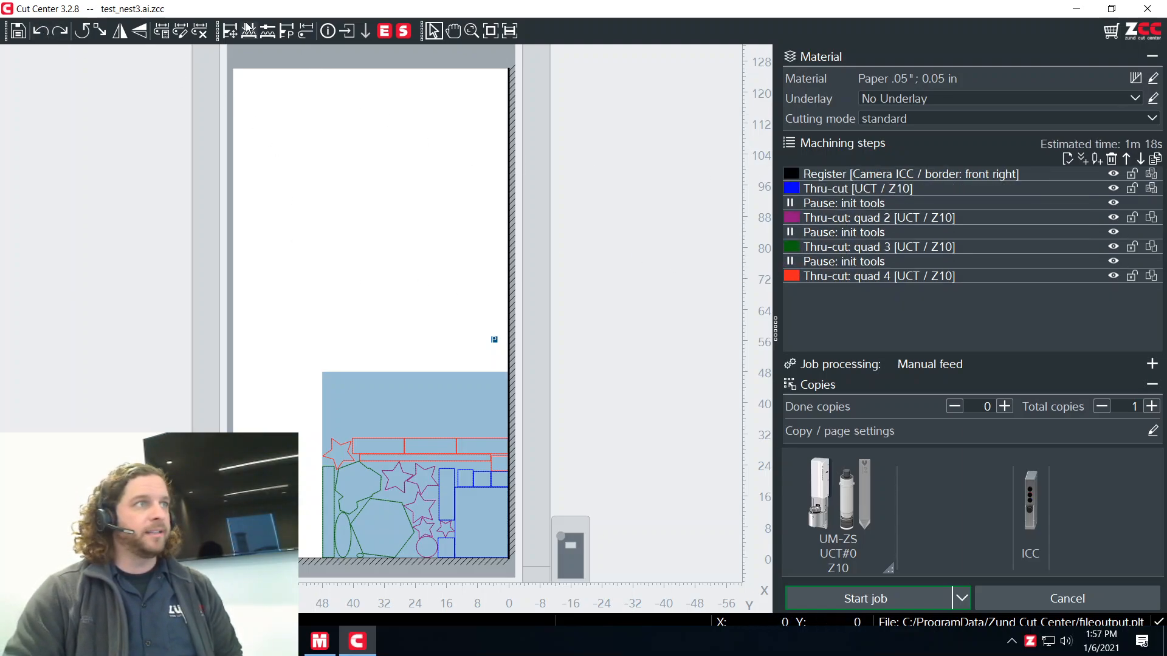
Step: Open the job in Cut Editor and select the init tools pause after the first Thru-cut
click(384, 31)
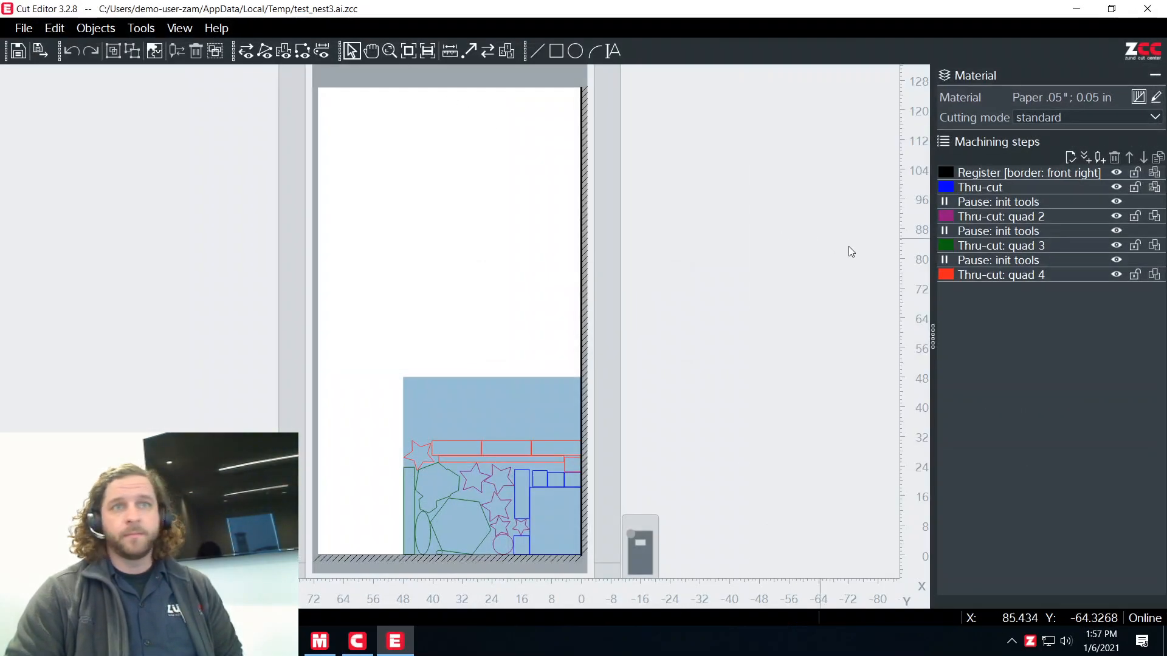
click(983, 265)
click(983, 225)
click(986, 203)
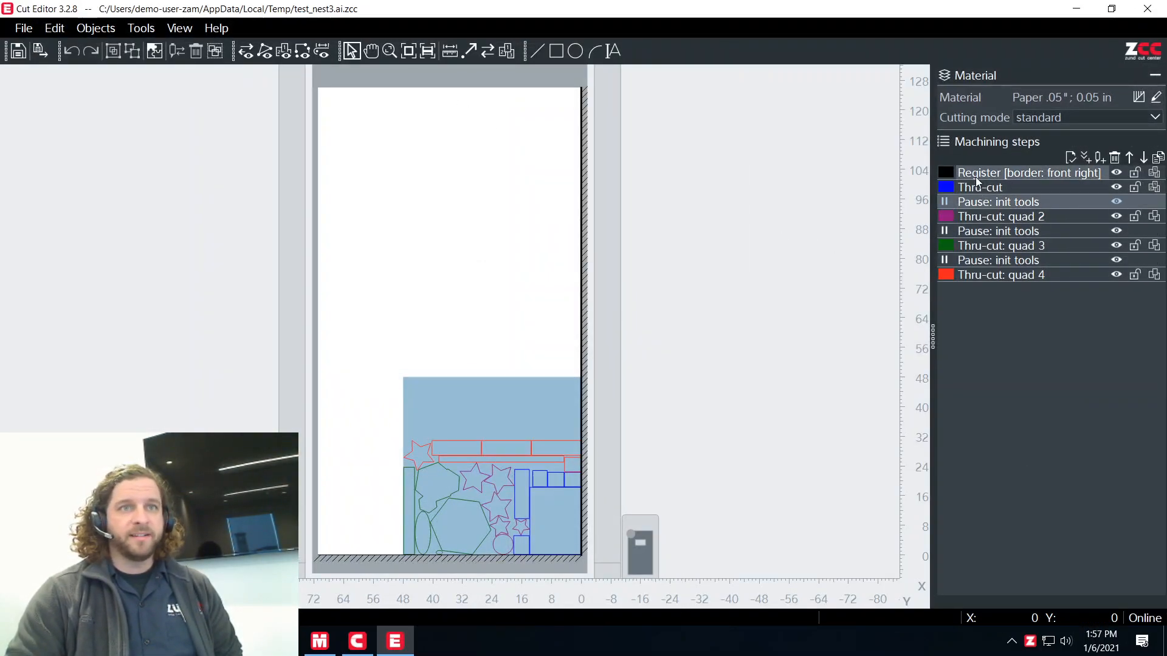
Step: Save the job as a template named "init tools between layers", leaving the description empty
click(23, 28)
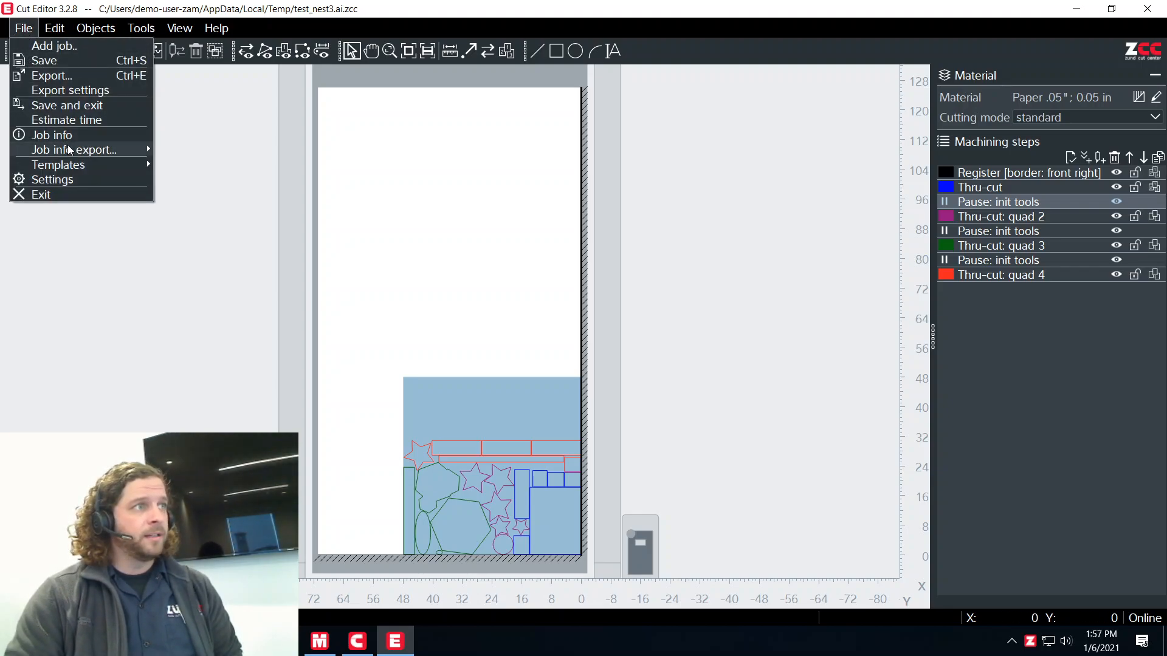
mouse_move(79, 165)
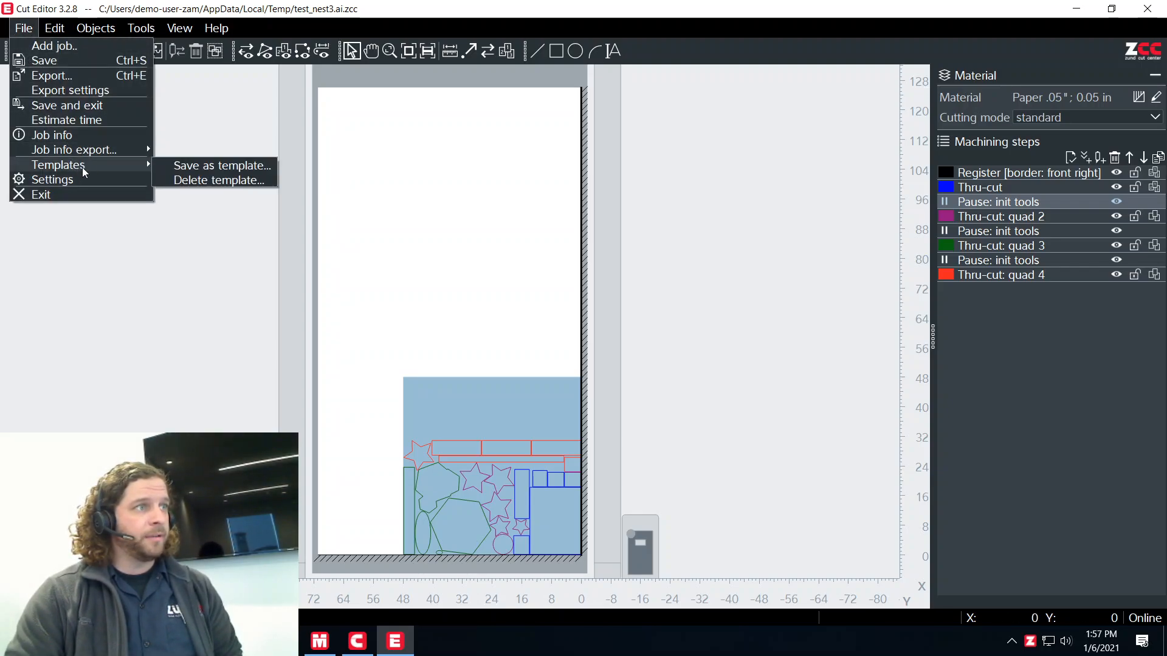
click(193, 166)
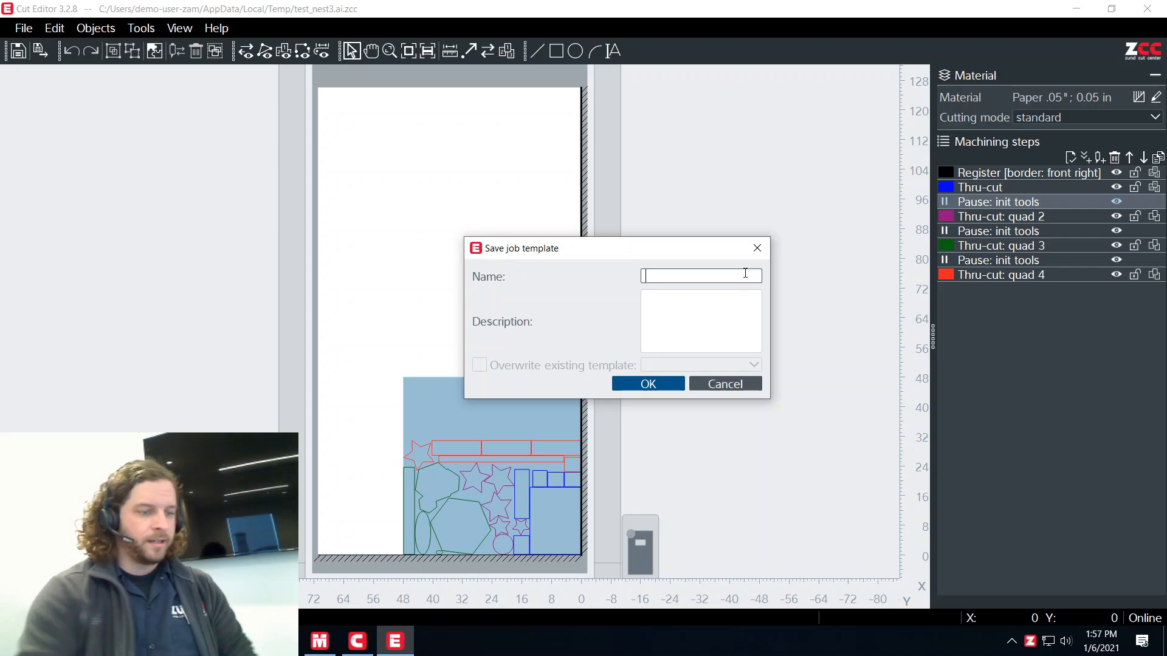
text(init tools b)
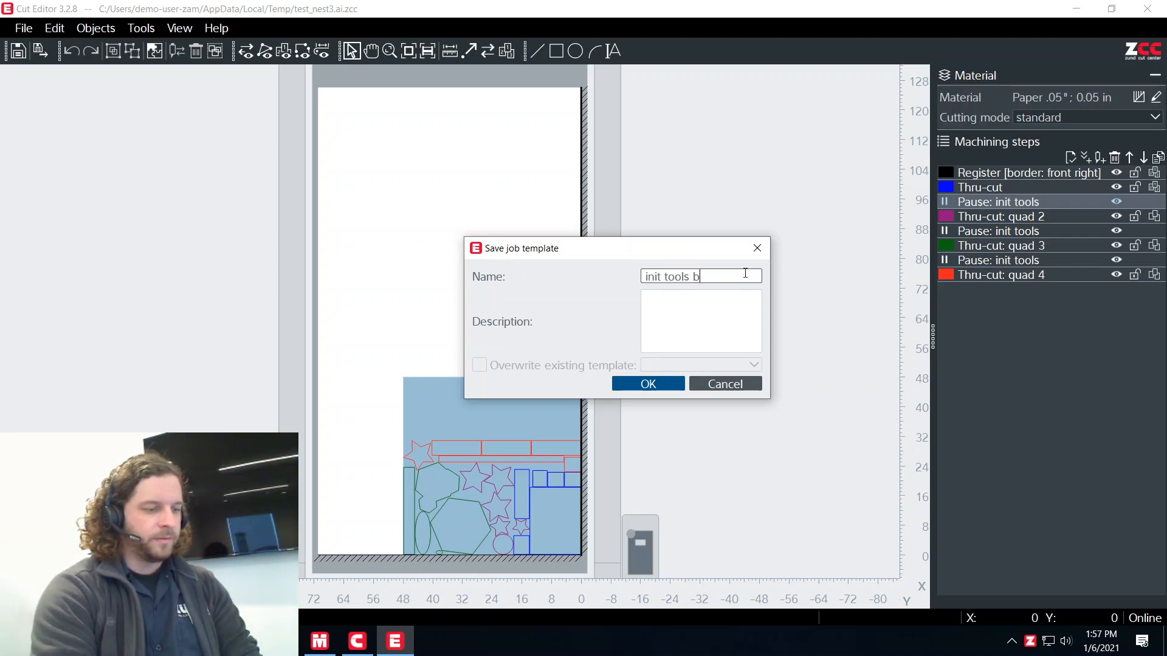
text(etween layers)
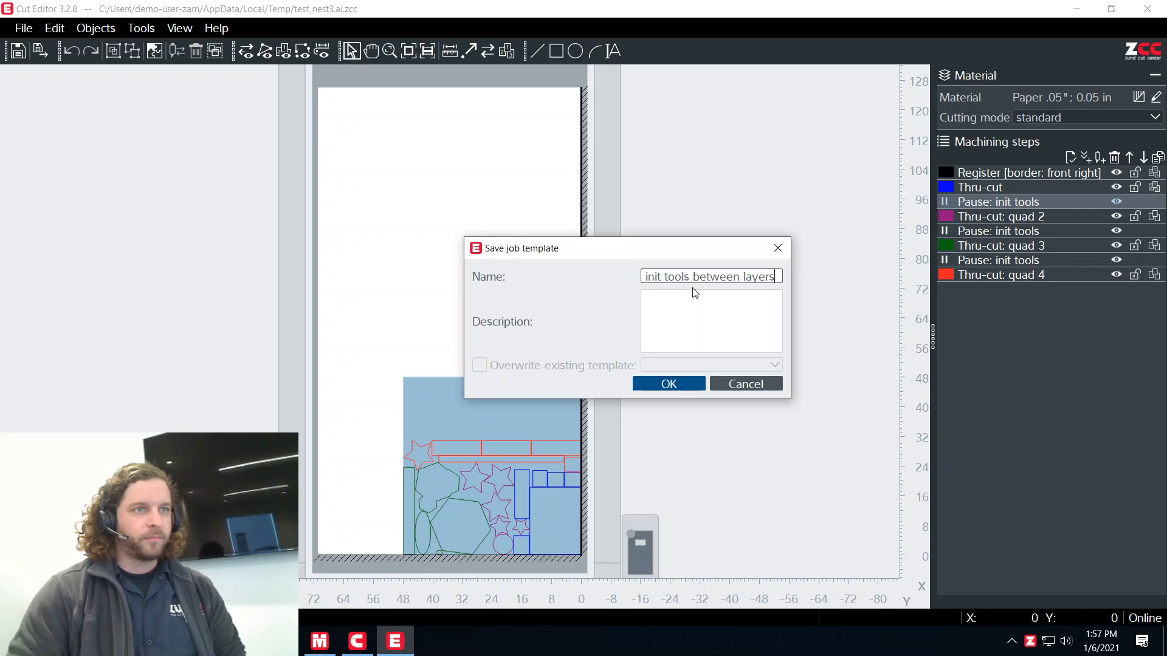
click(701, 321)
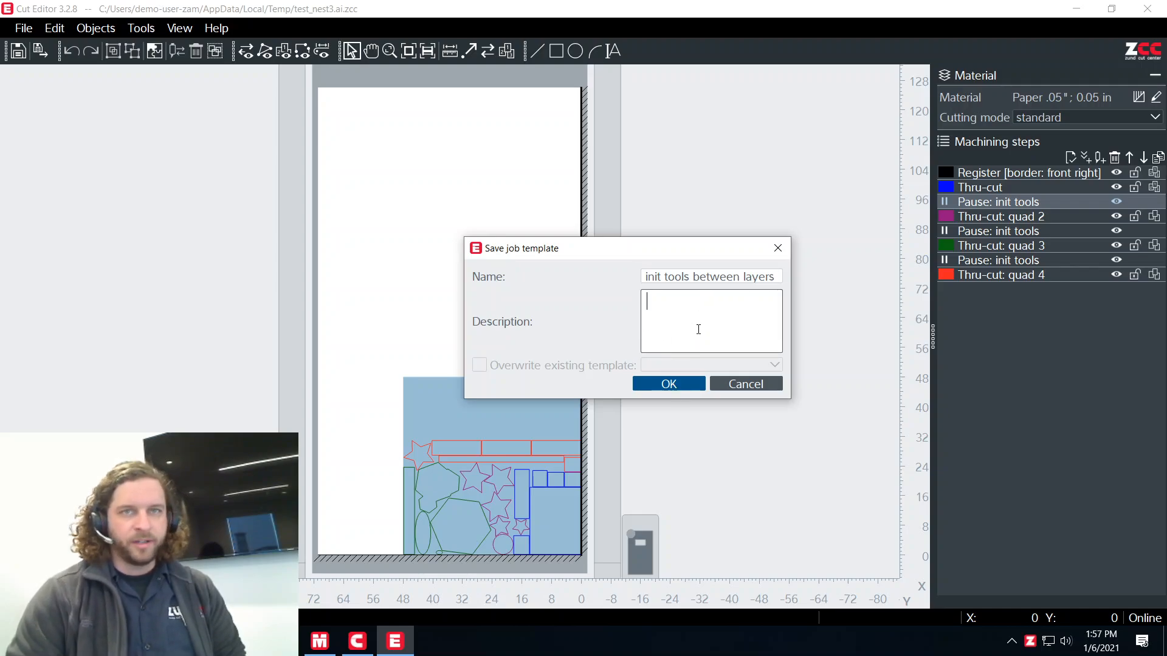
click(688, 384)
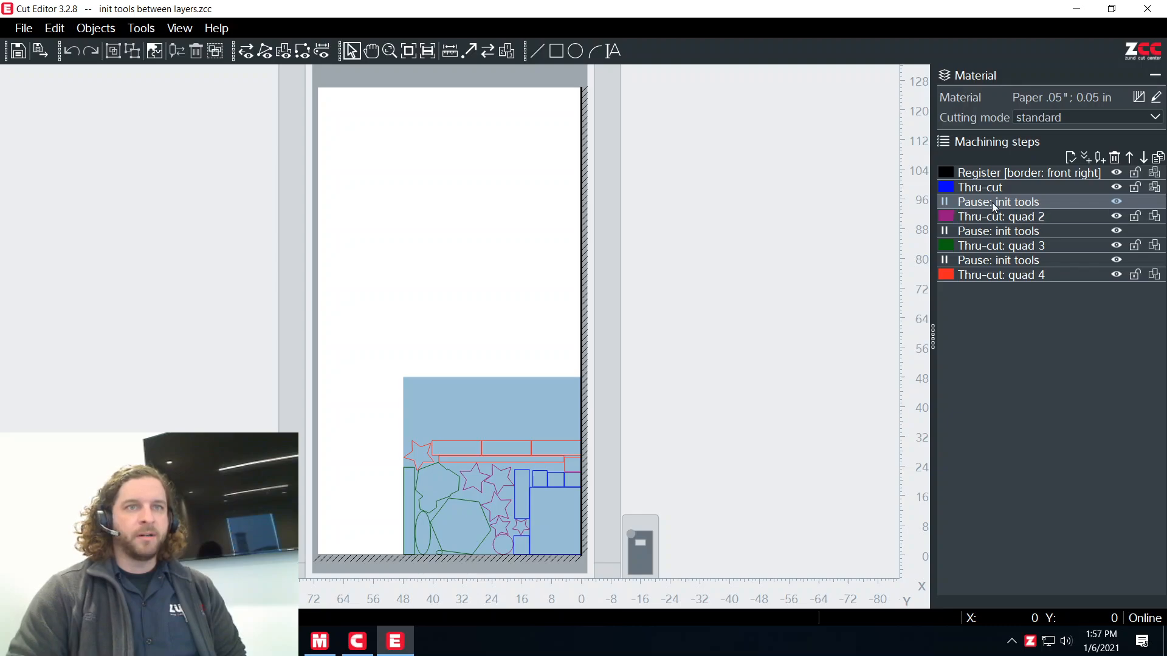
Step: Save and exit the job in Cut Editor, closing the dialogs that appear, to return to Cut Center
click(39, 52)
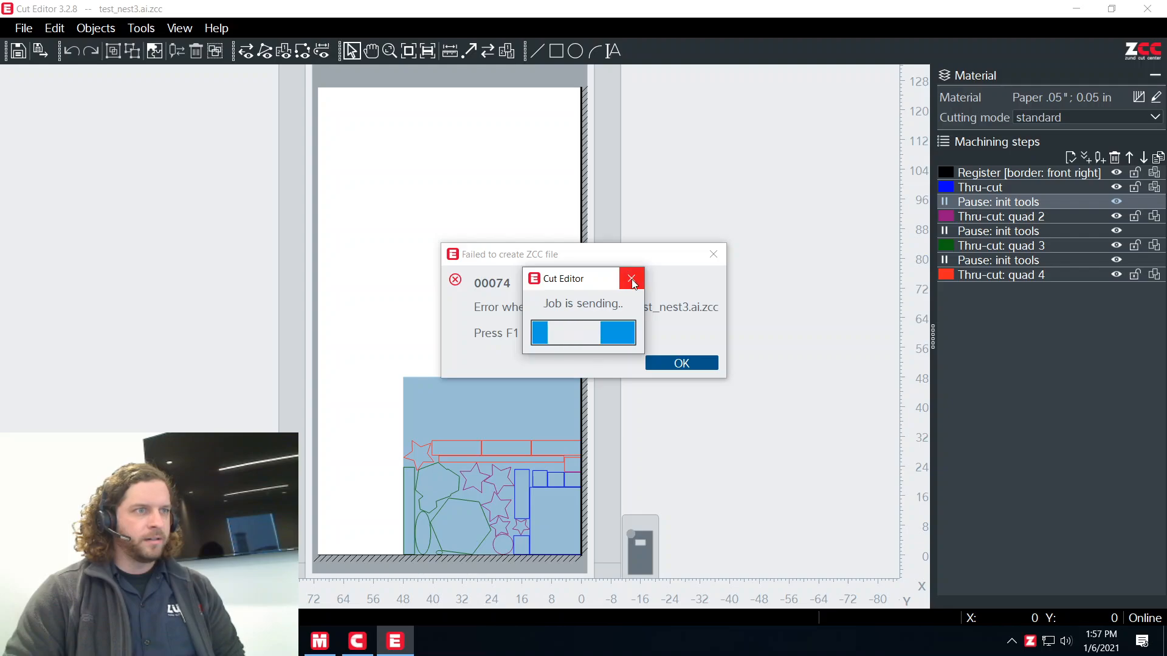
click(632, 280)
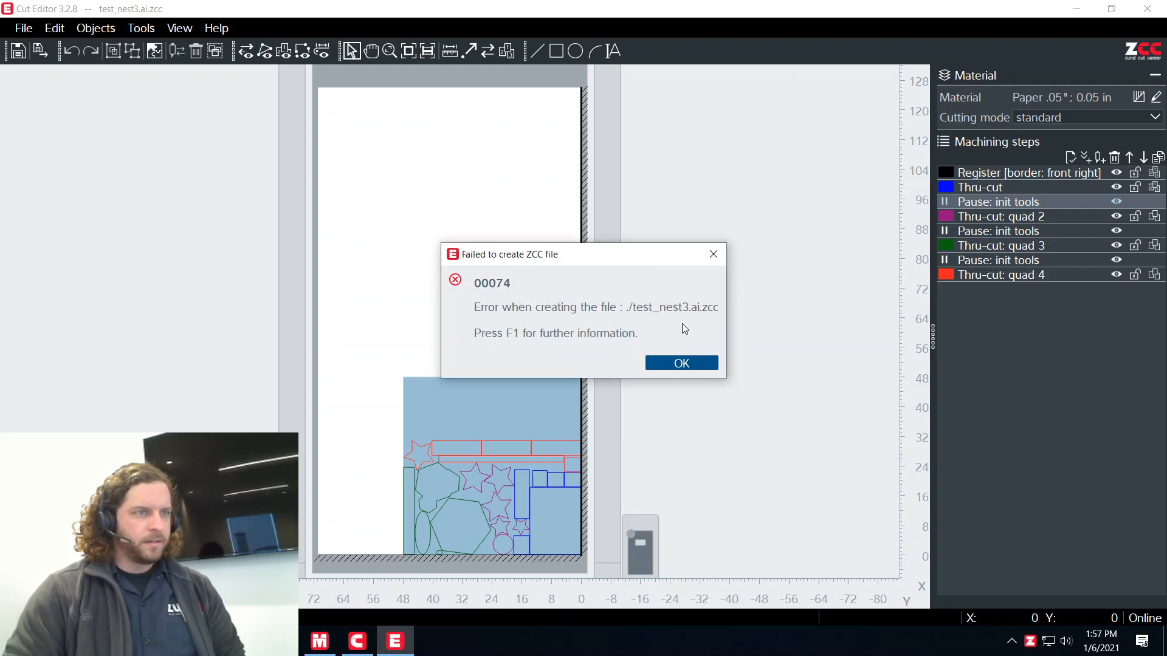
click(682, 363)
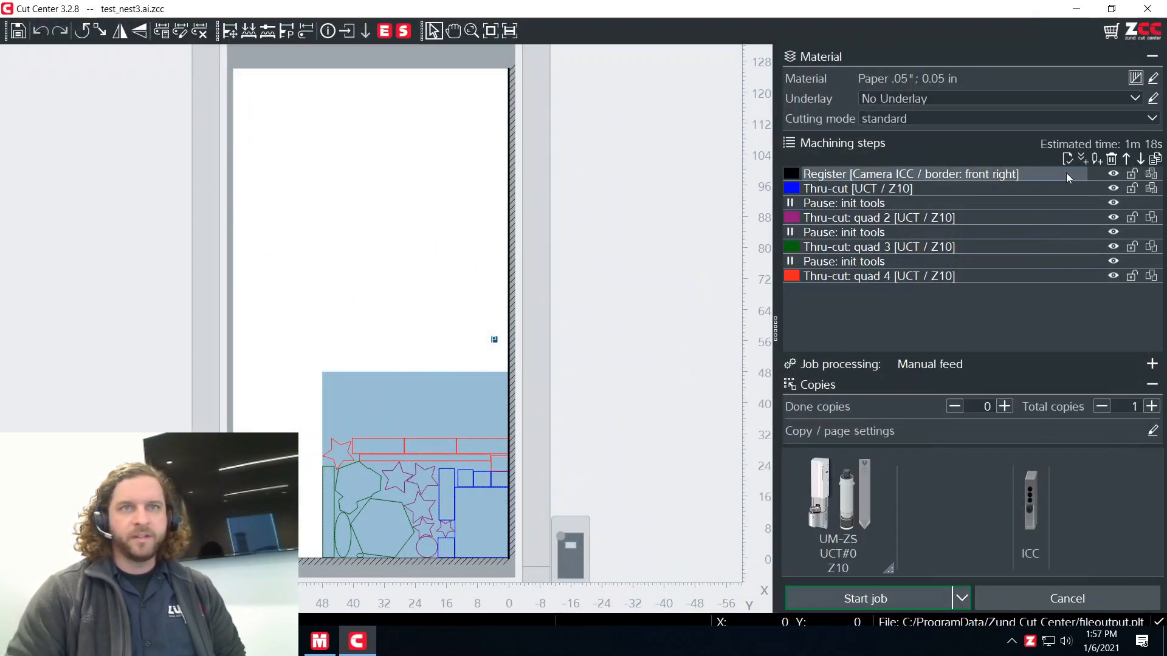
Step: Apply the "init tools between layers" job template to the job
click(1068, 159)
click(620, 253)
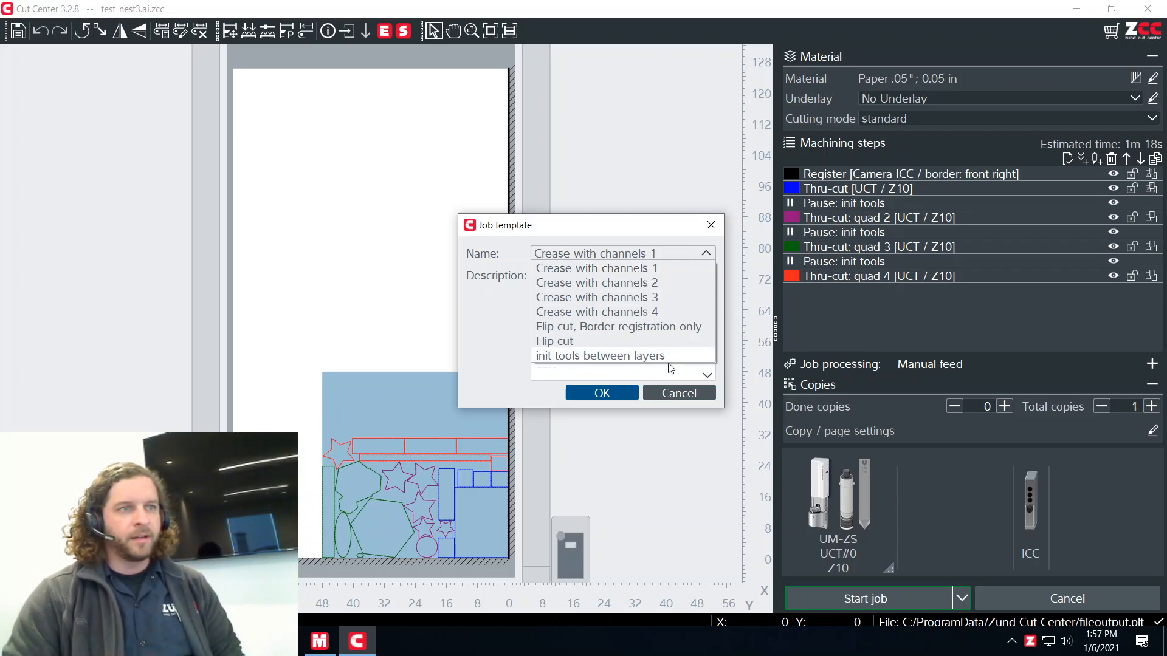
click(628, 356)
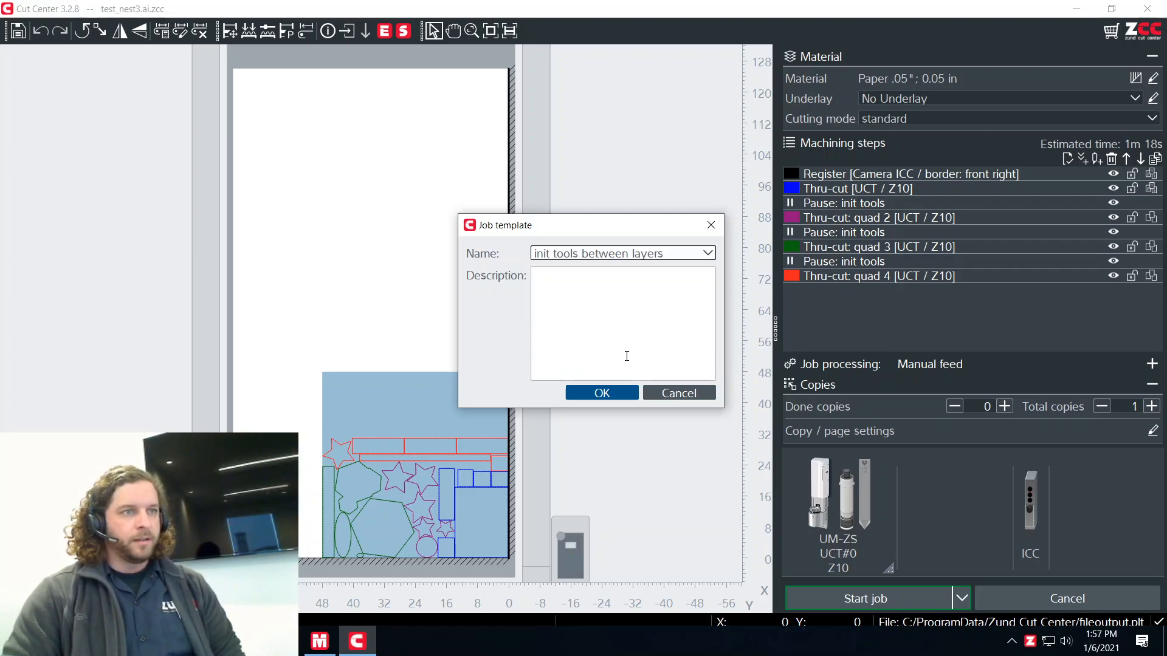
click(593, 394)
Step: Delete the three init tools pauses from between the Thru-cut machining steps
click(875, 262)
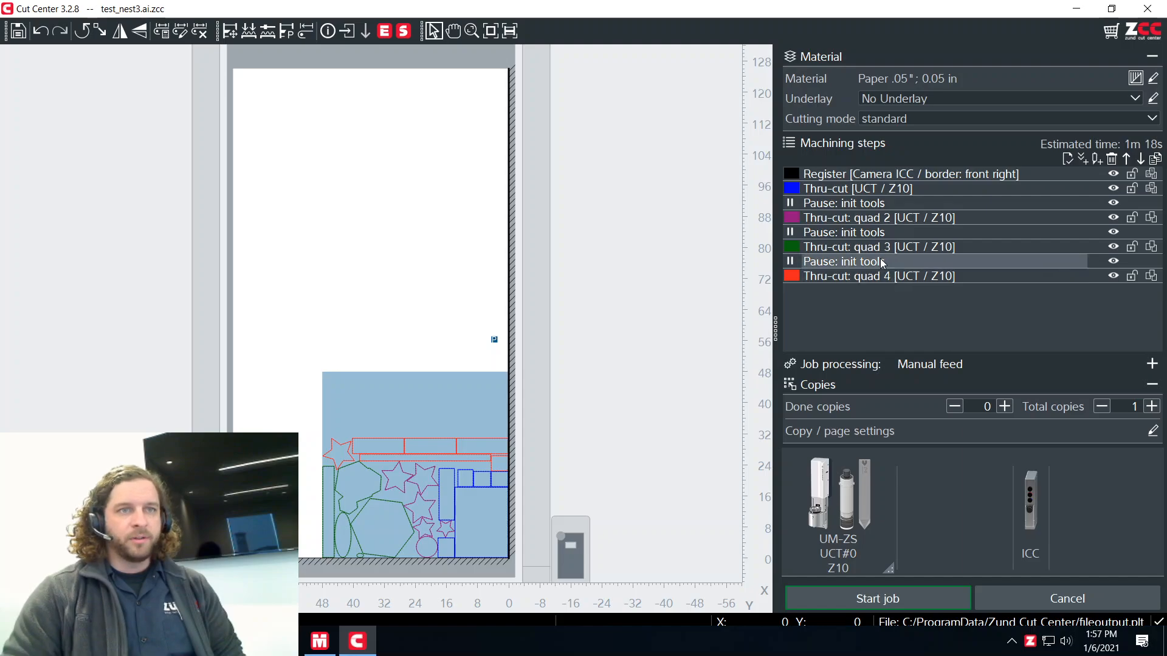
click(1112, 159)
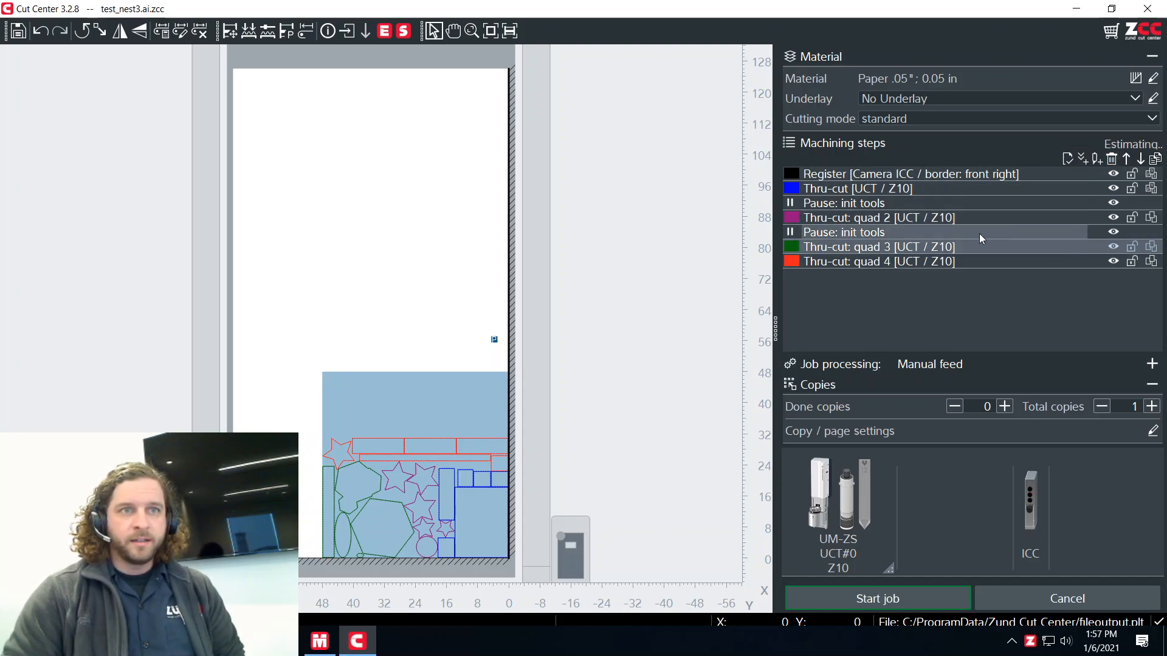
click(1112, 159)
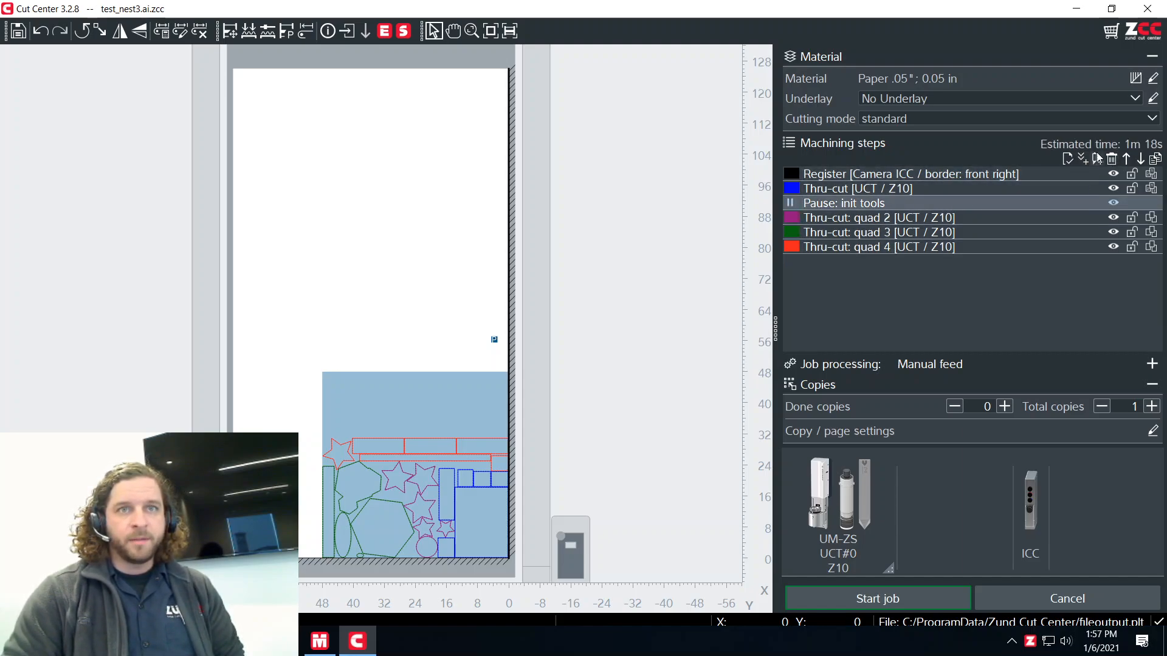
click(1112, 160)
Step: Reapply the "init tools between layers" job template to put the pauses back between the Thru-cut steps
click(1067, 159)
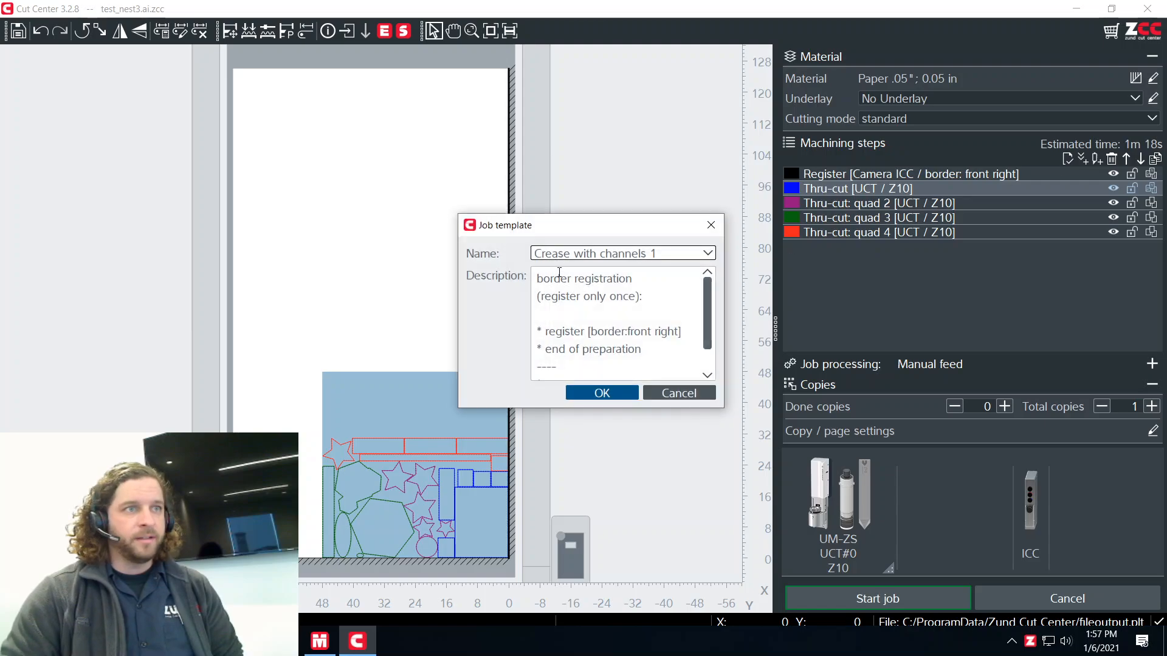
click(607, 253)
click(571, 355)
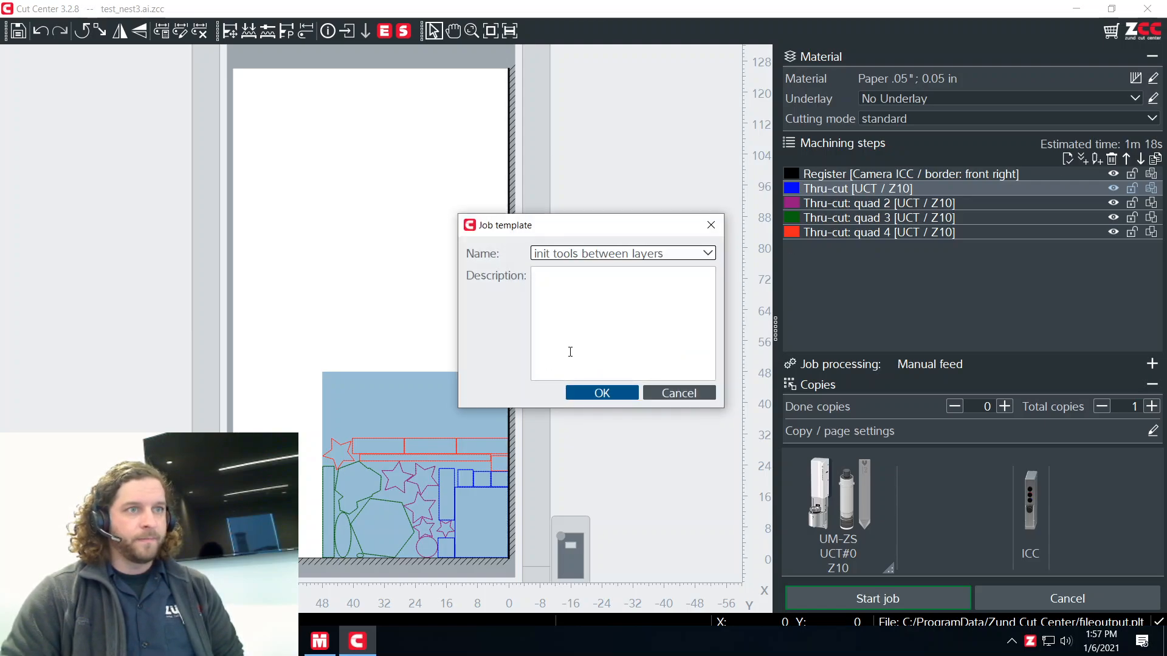
click(593, 393)
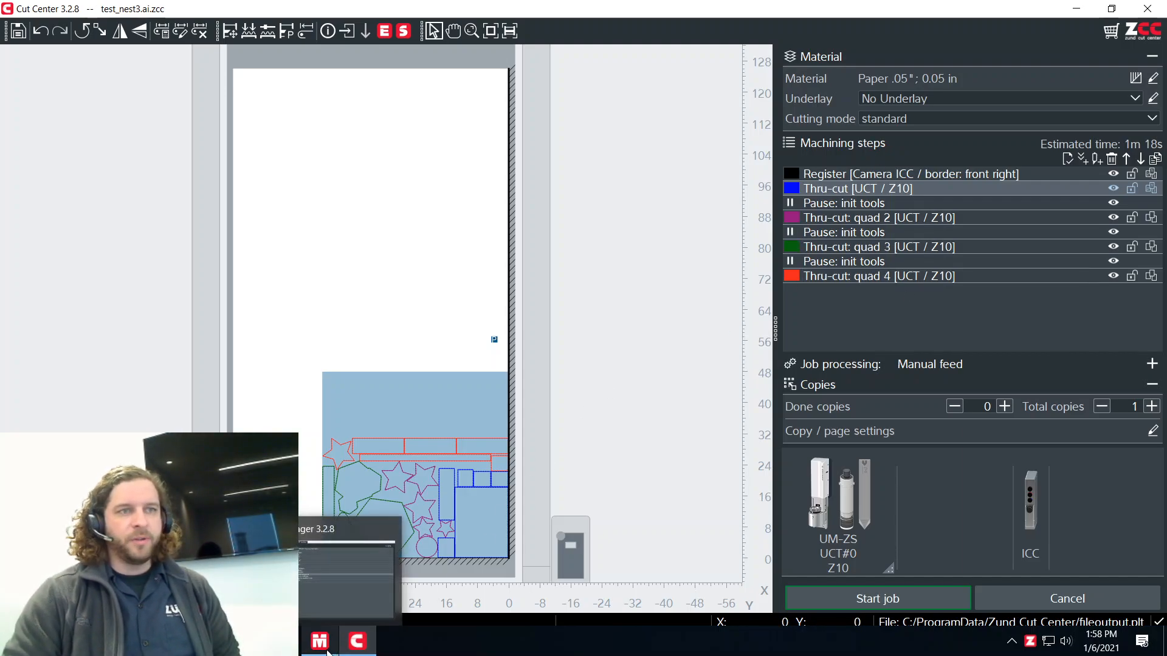
Step: Switch to Cut Manager and set the job template of the "testing hotfolder templates" hotfolder to "init tools between layers.zcc" in its import settings
click(320, 641)
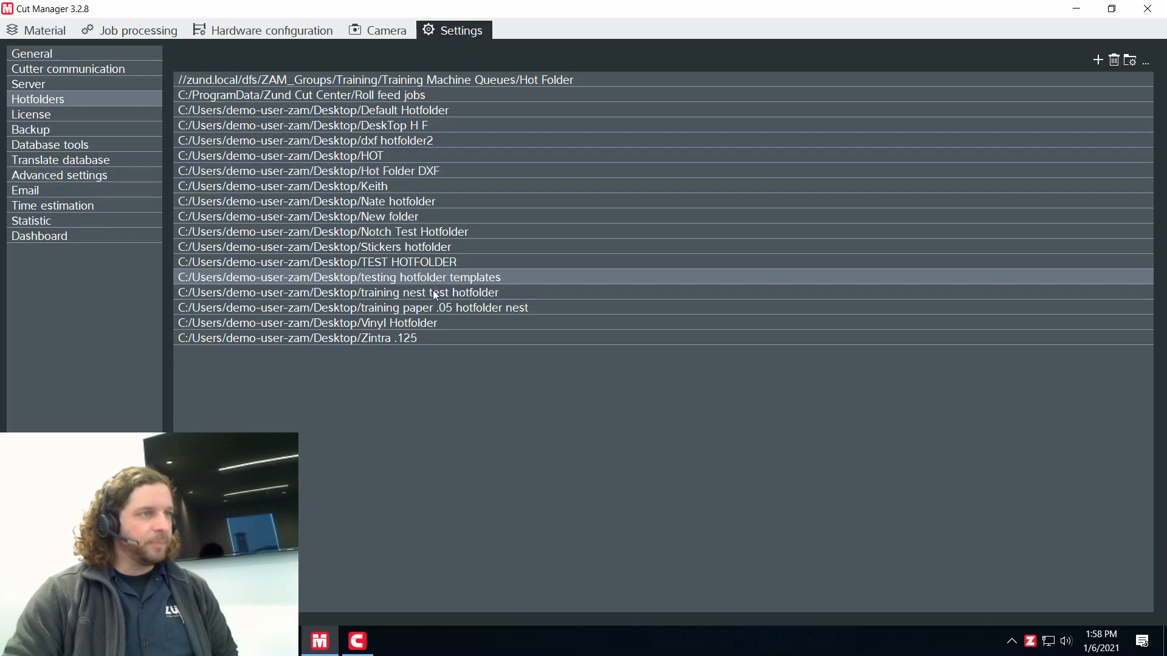
double_click(538, 276)
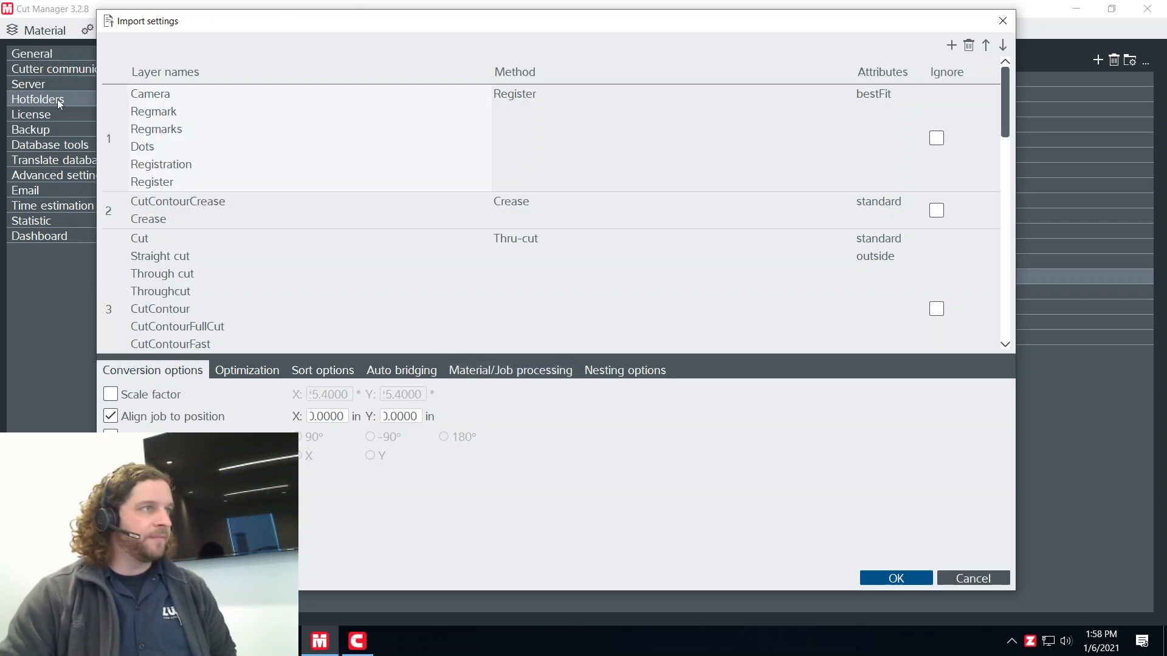
click(505, 371)
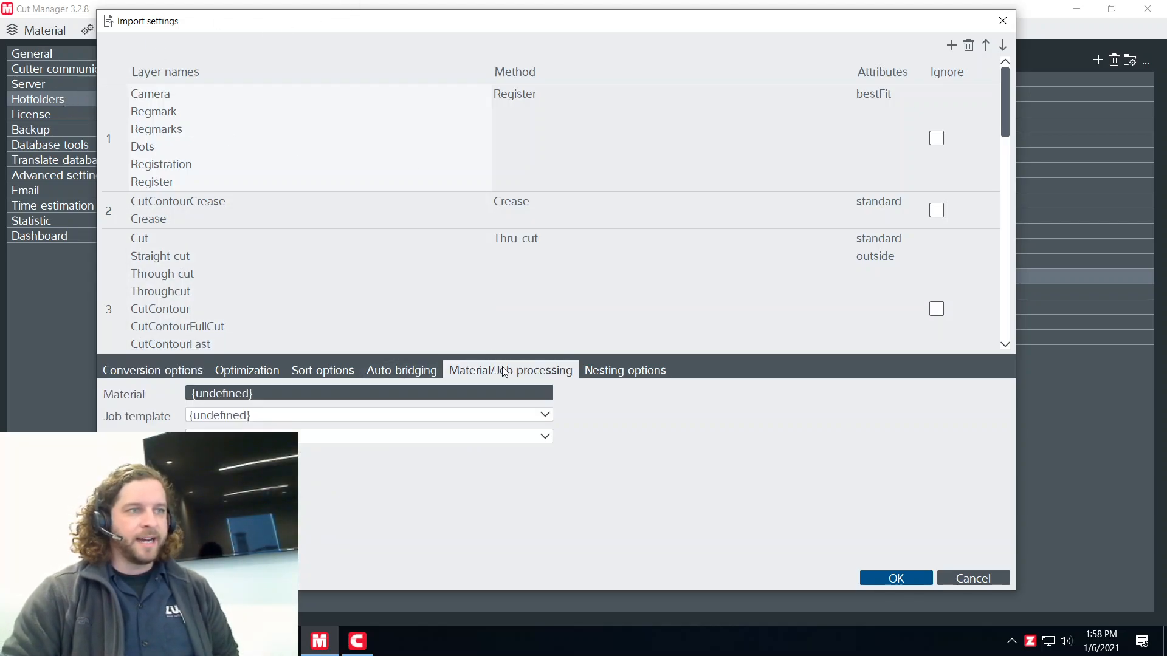
click(194, 415)
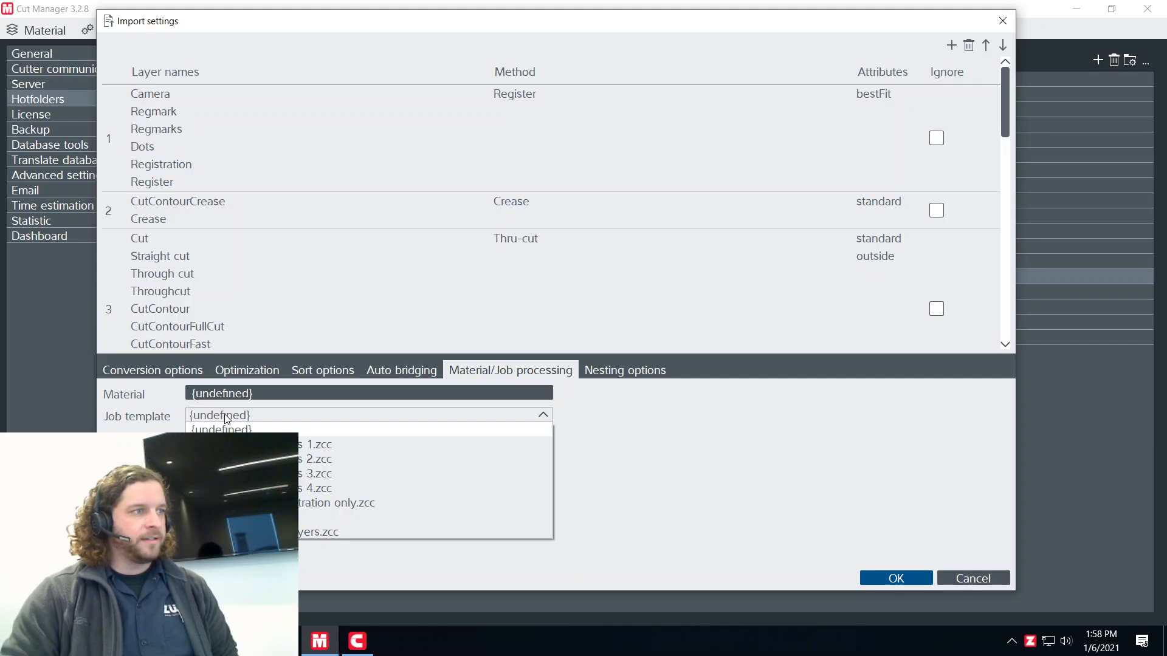
click(318, 532)
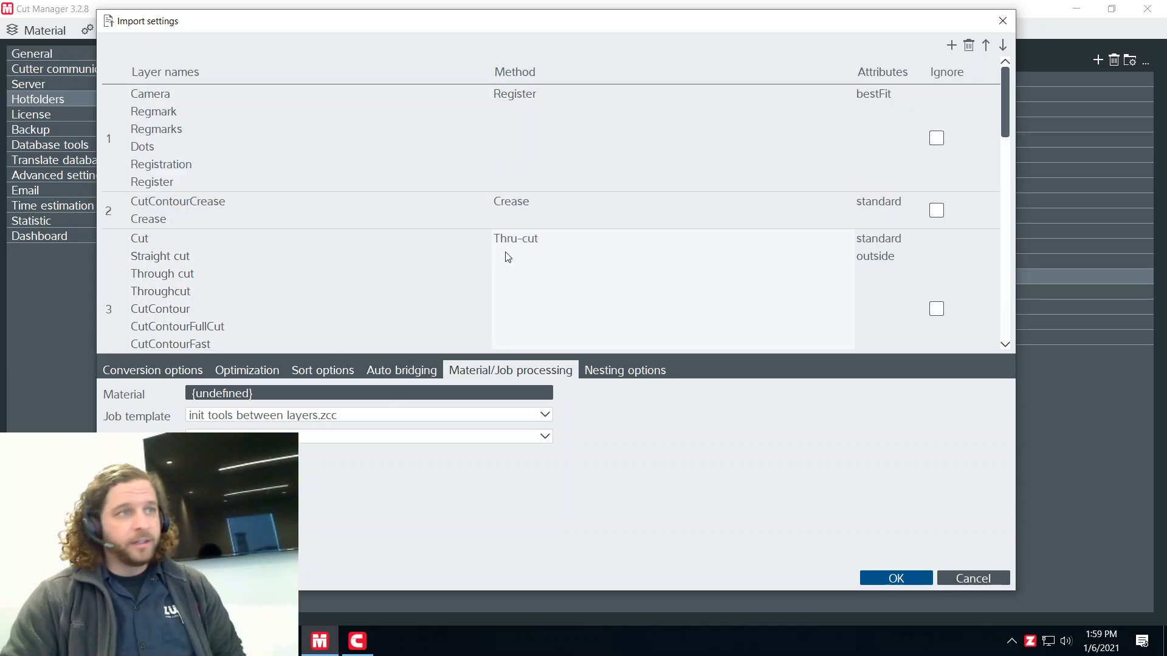
scroll(504, 254, down, 10)
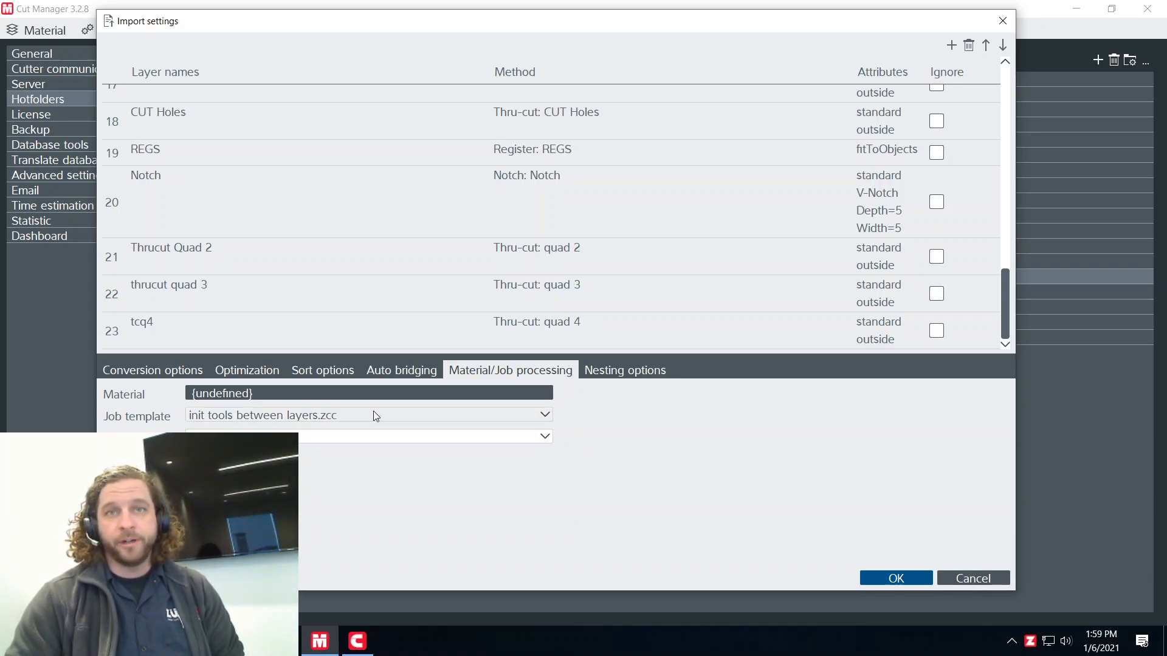
Step: Return to Cut Center and hide the shapes of the blue Thru-cut machining step so they are excluded from cutting
click(358, 640)
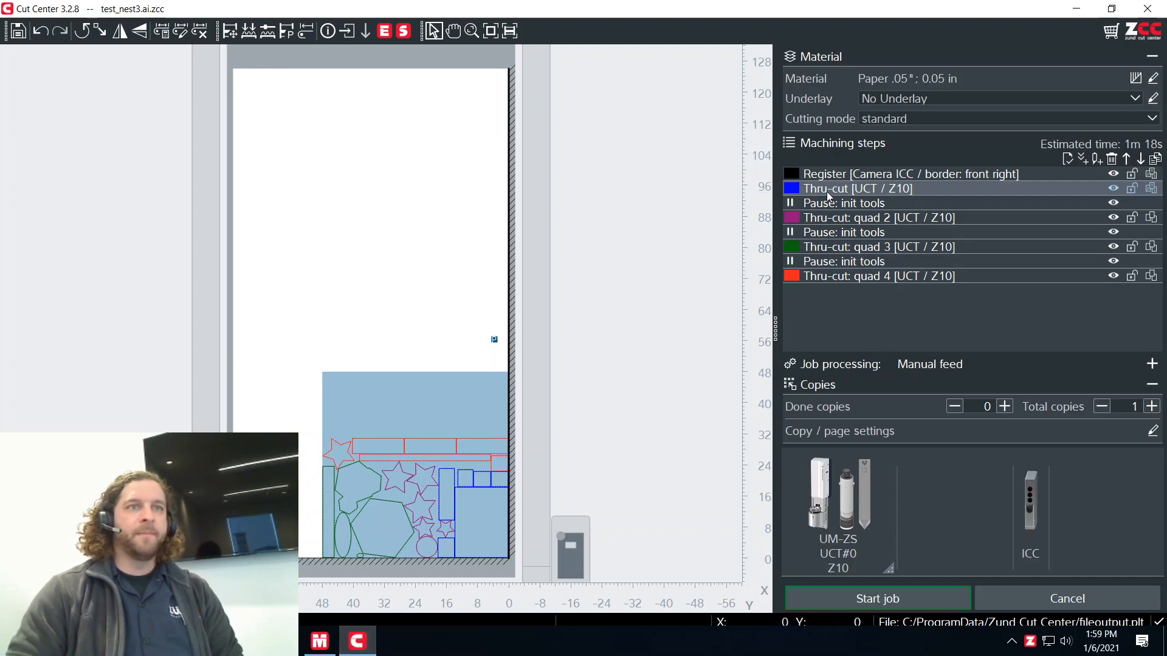
scroll(462, 581, up, 3)
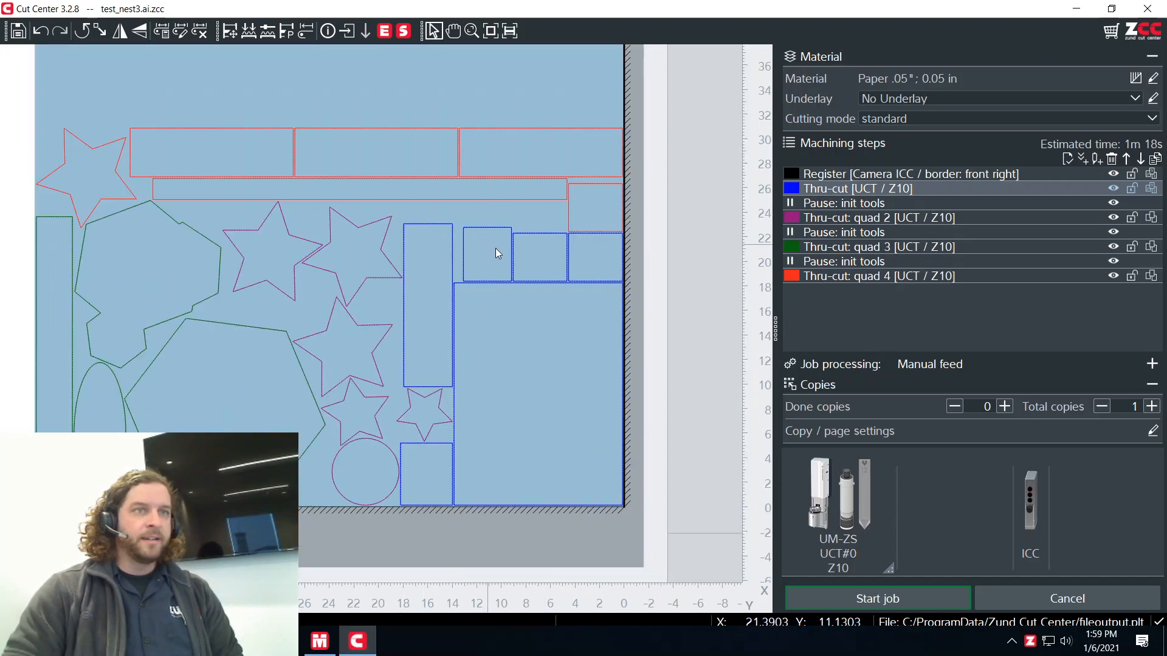
click(1112, 188)
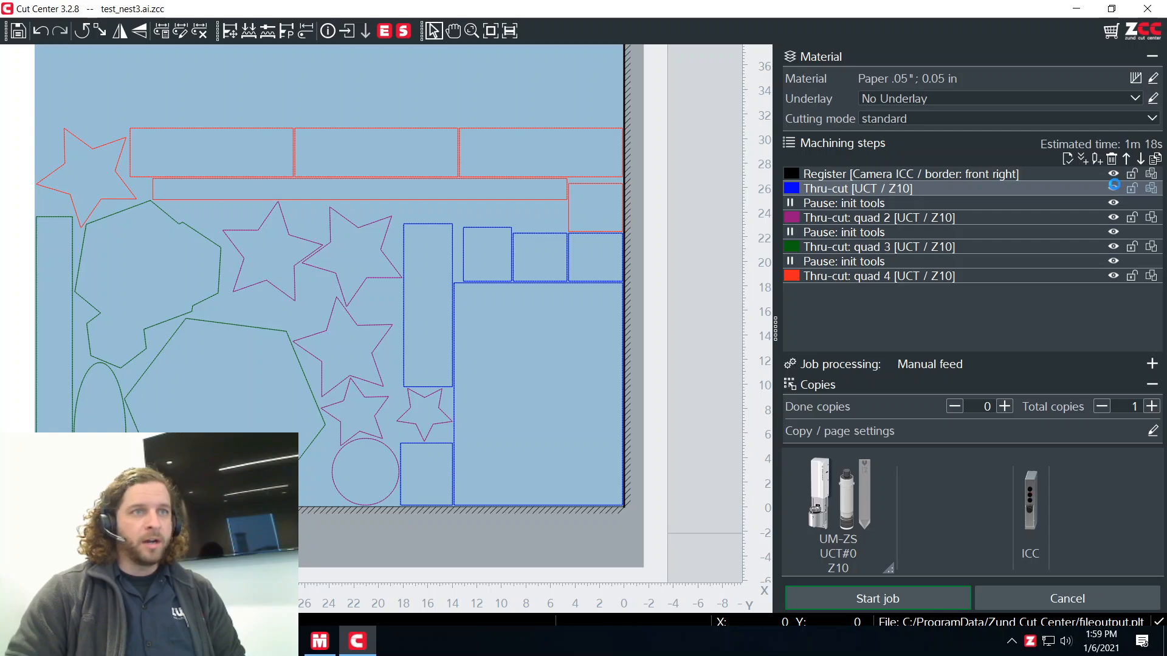
click(1115, 186)
click(1115, 186)
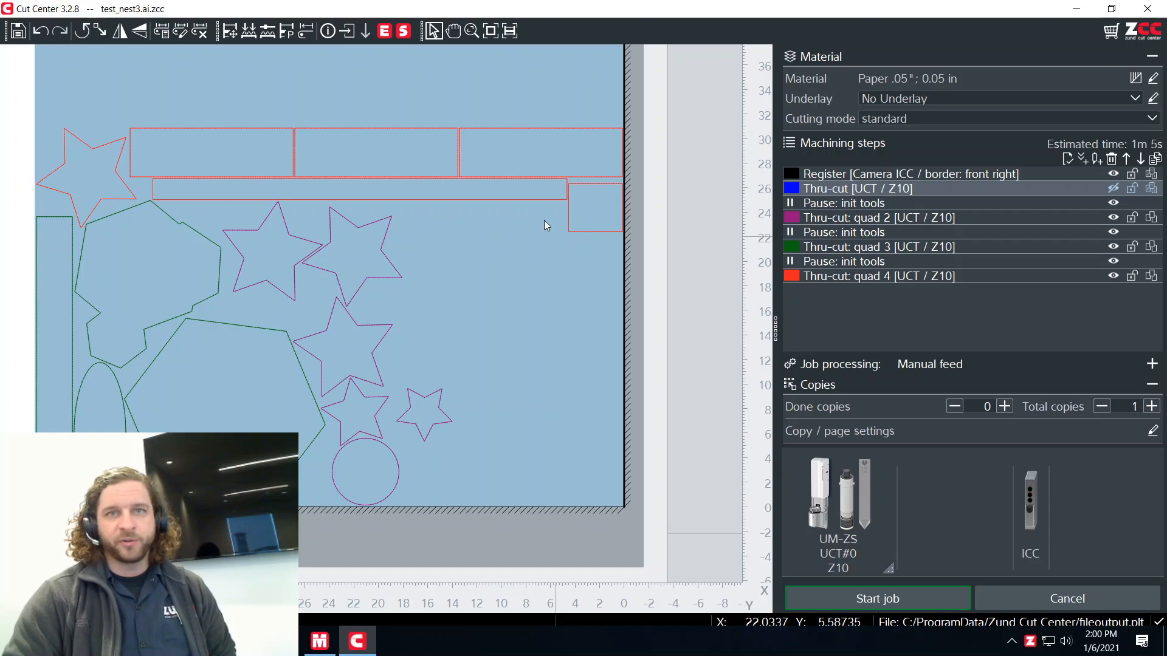
Step: Open the job in Cut Simulator and play the simulation at a higher speed, continuing past each init tools pause
click(404, 32)
click(453, 79)
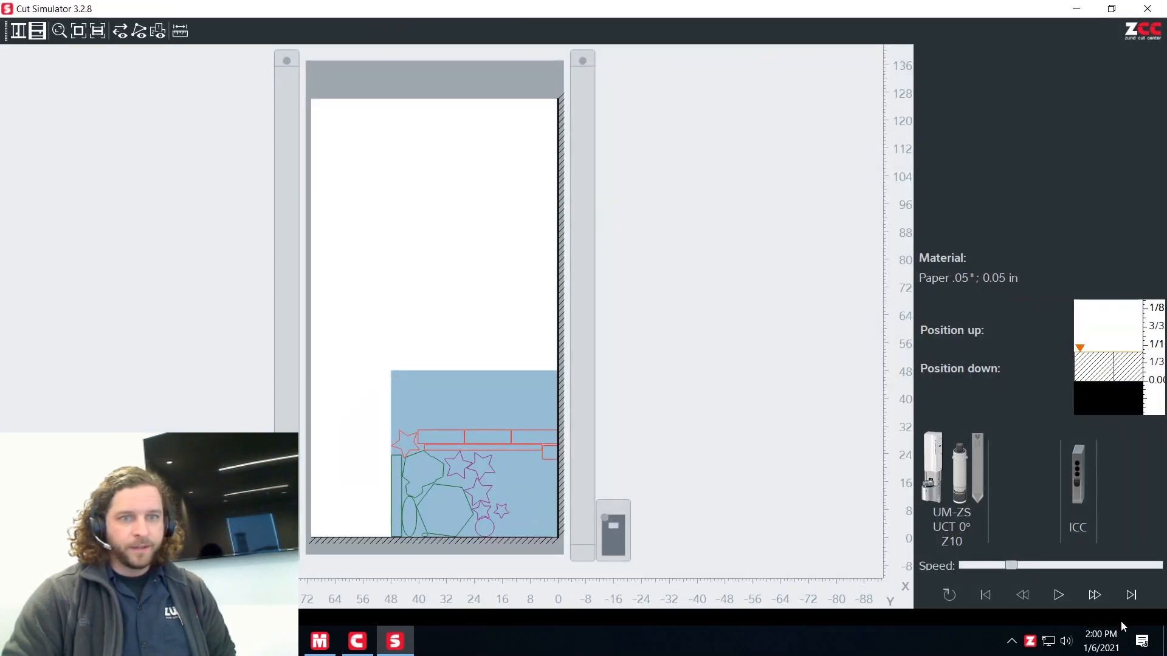
click(1060, 596)
drag(1012, 567, 1080, 573)
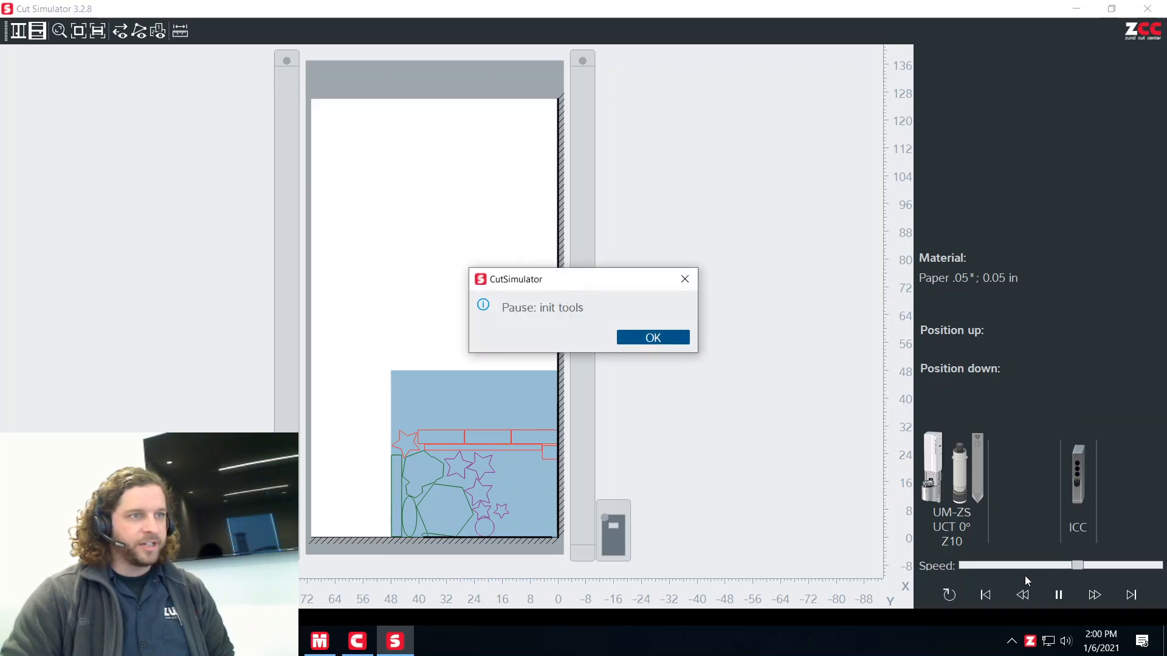
click(647, 340)
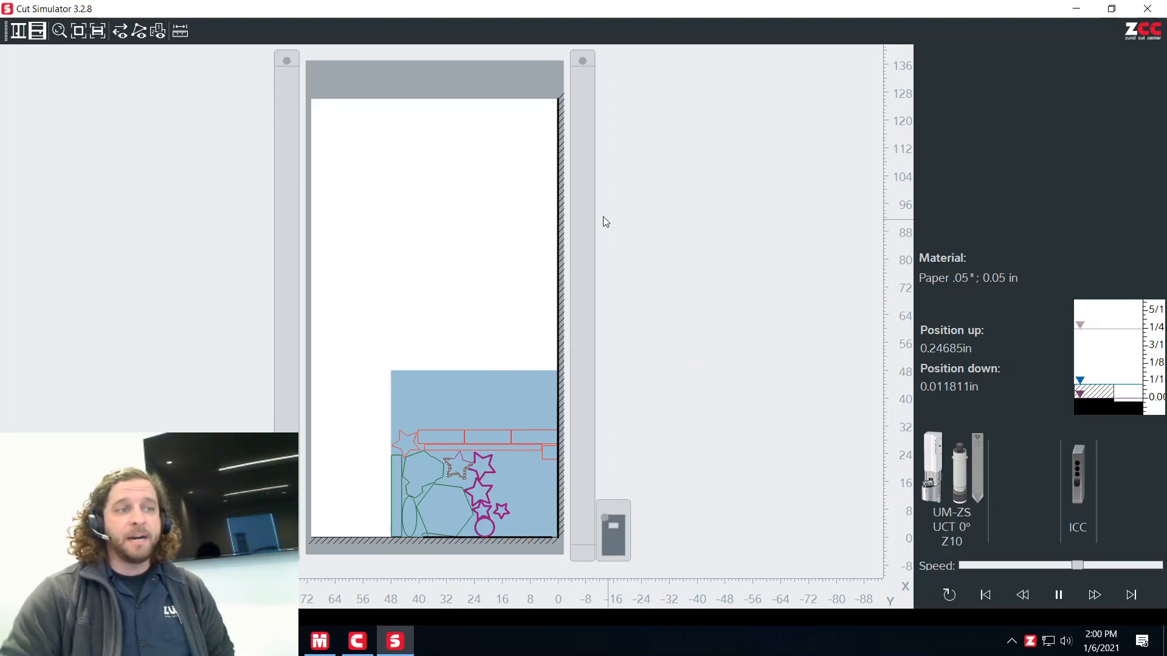
key(Return)
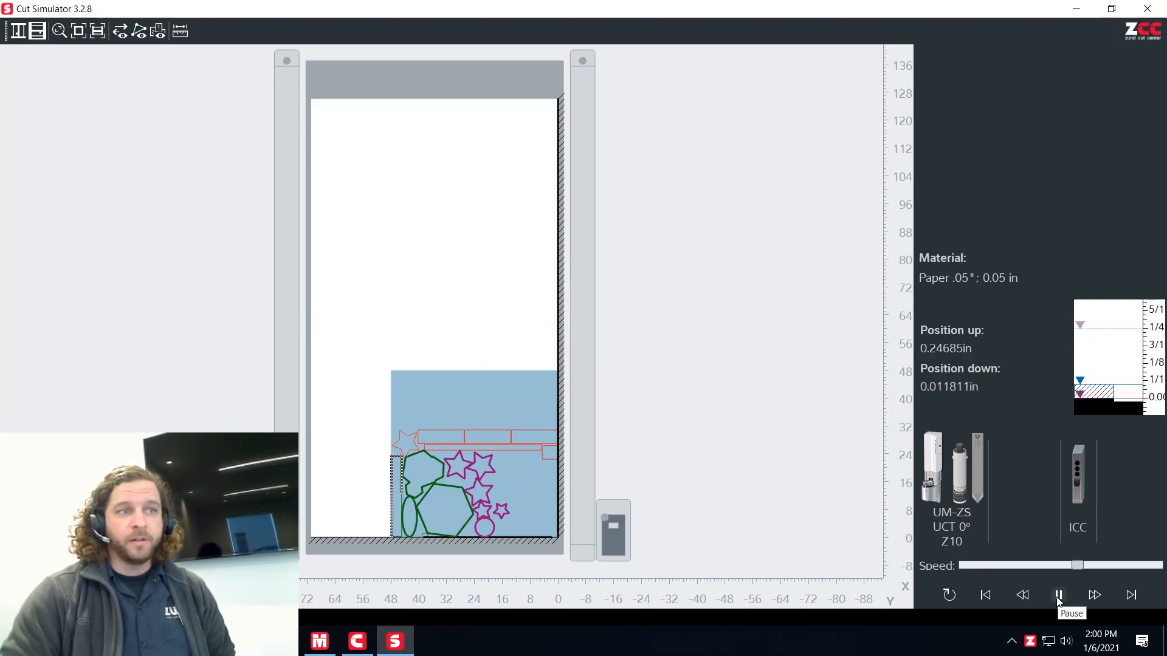
key(Return)
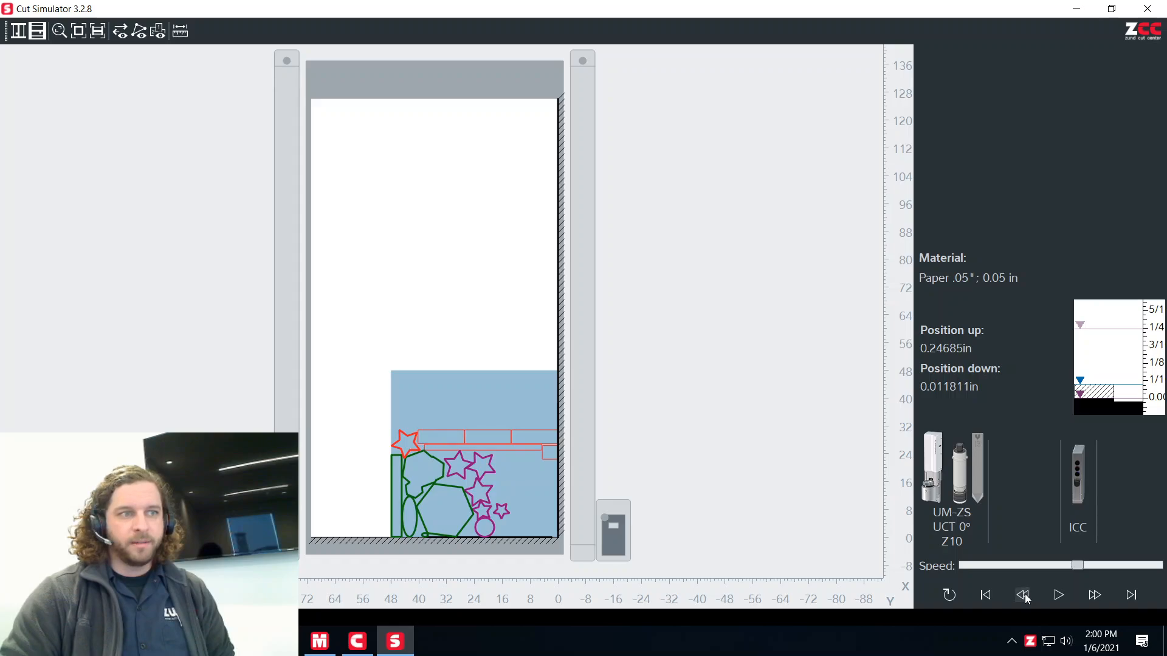
Step: Step the simulation backward and forward around the init tools pause before quad 4, and close Cut Simulator
click(684, 279)
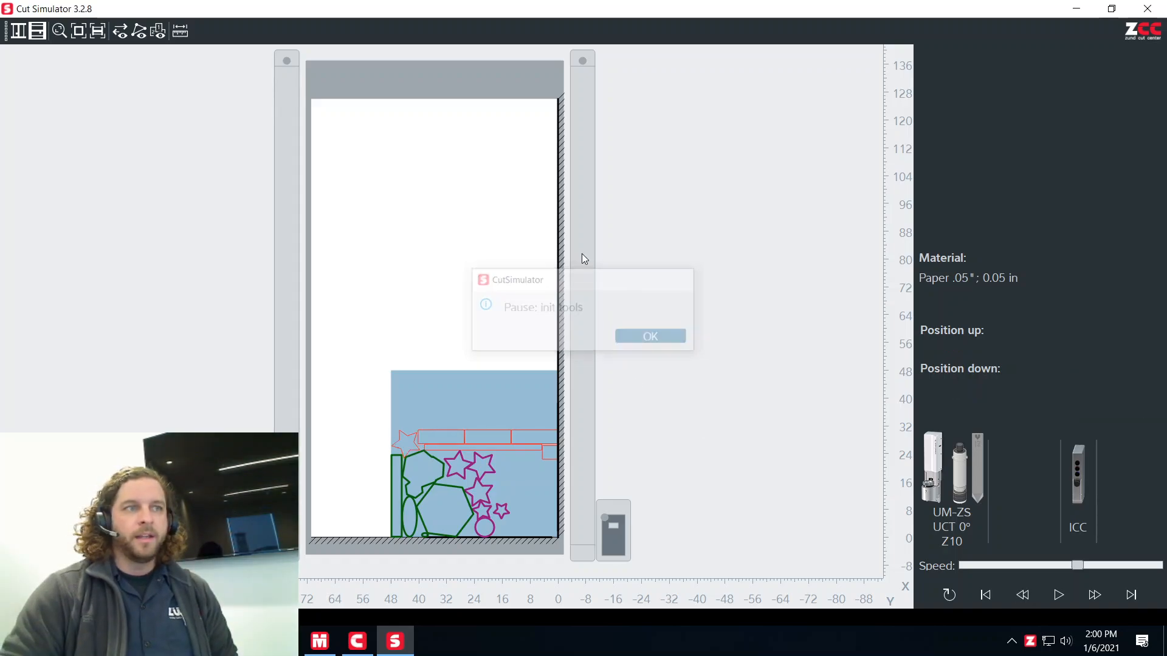
click(1025, 594)
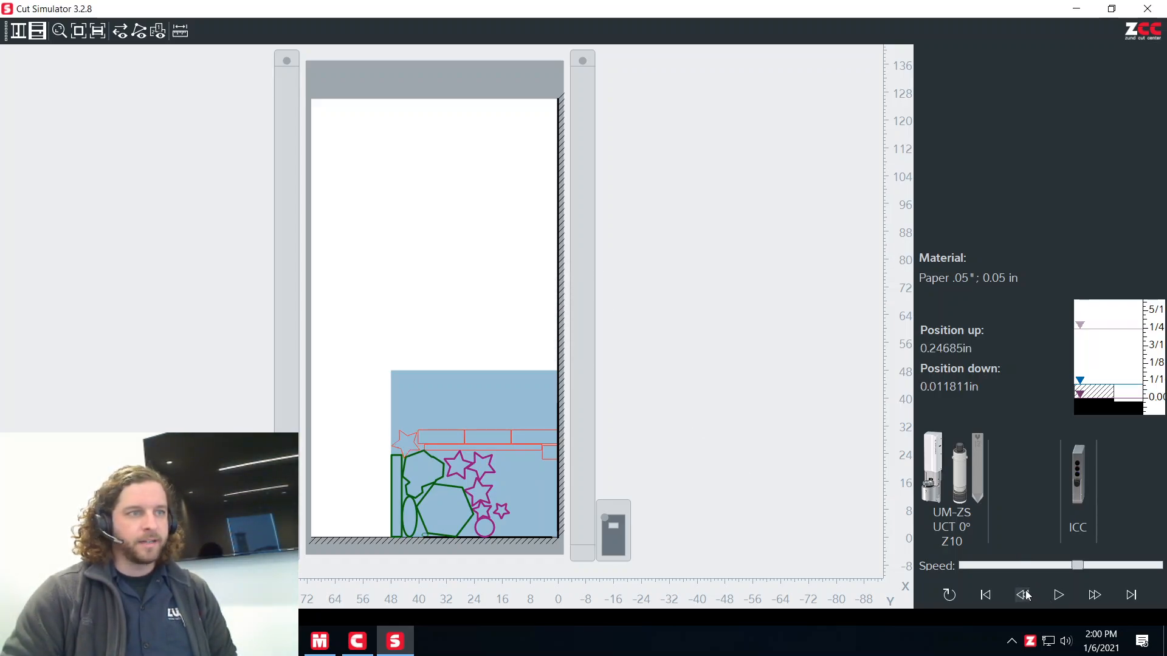
click(1095, 596)
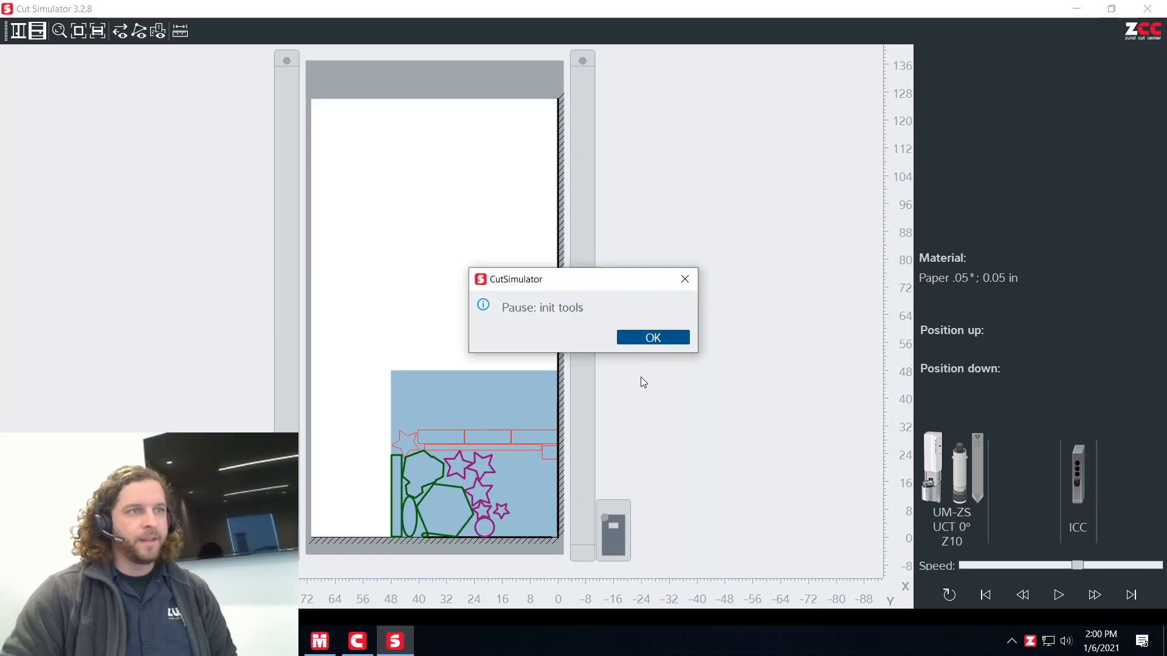
click(626, 338)
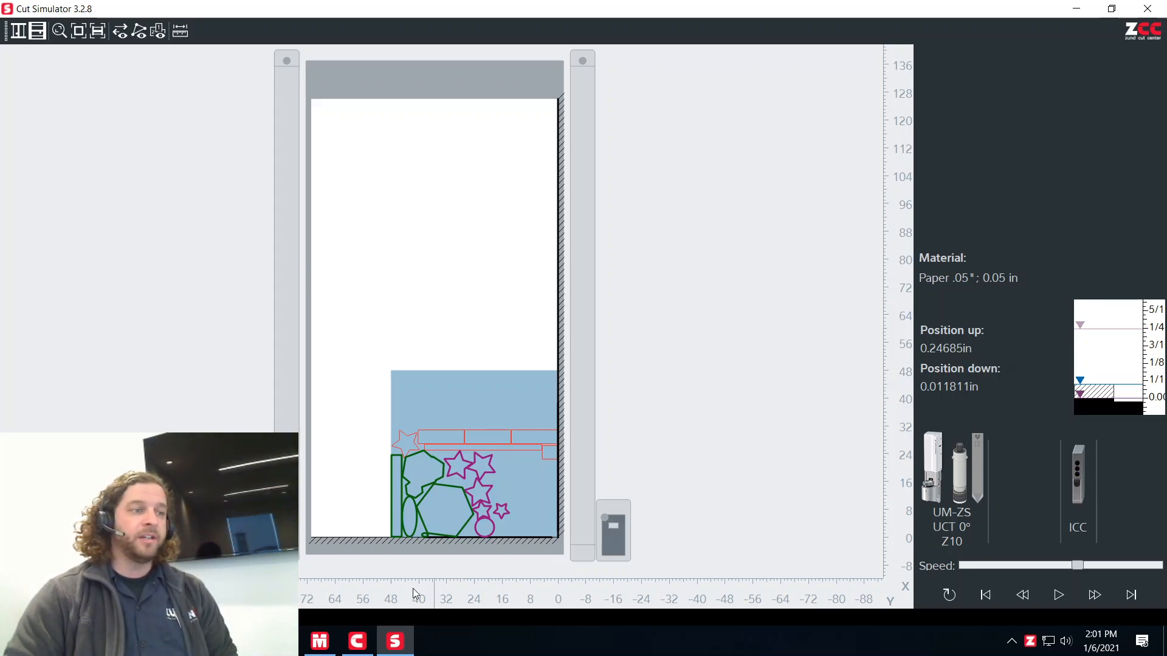
mouse_move(321, 649)
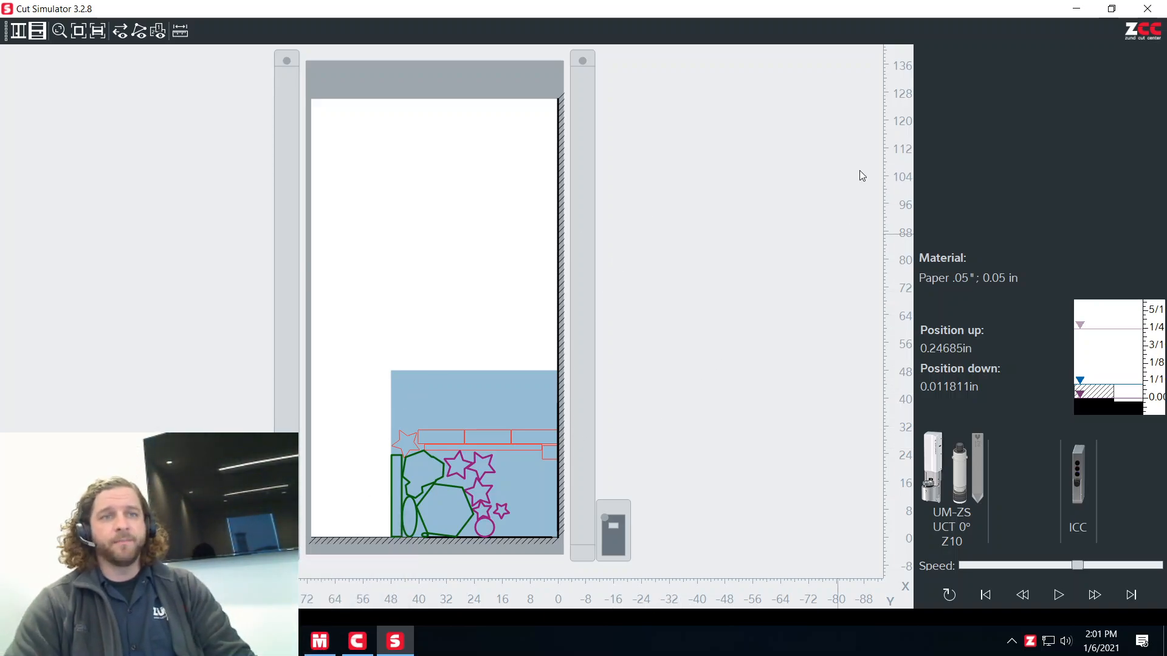
click(1148, 8)
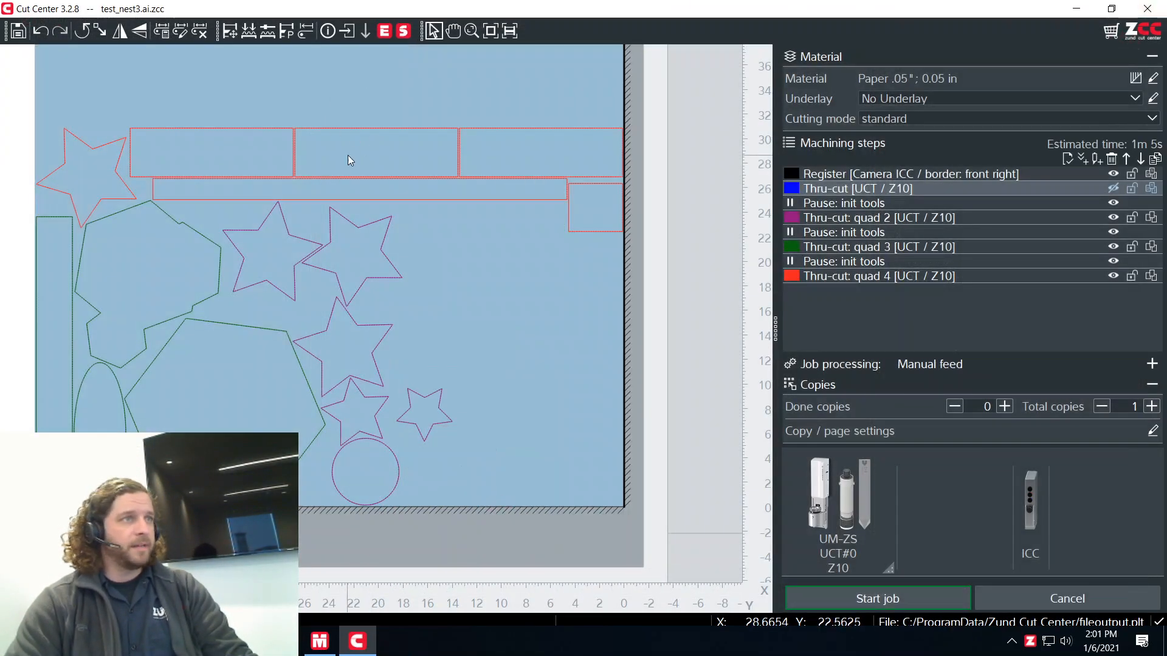
Step: Review the estimated times and the up and down distances of each machining step in the job info
click(328, 32)
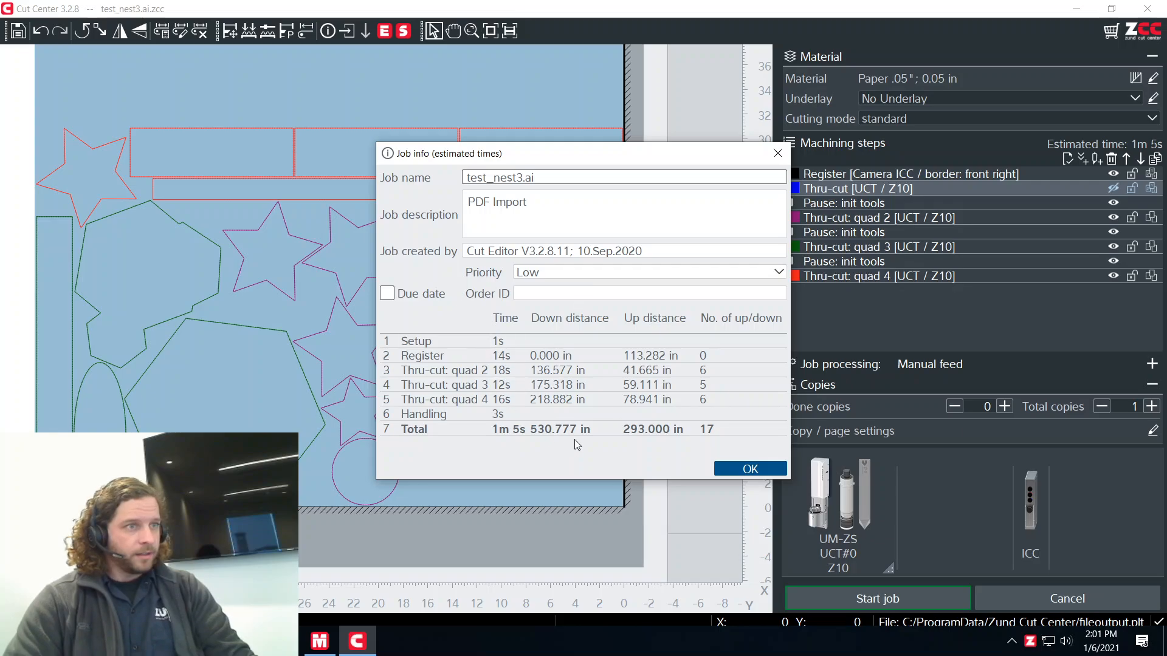
drag(790, 465, 947, 465)
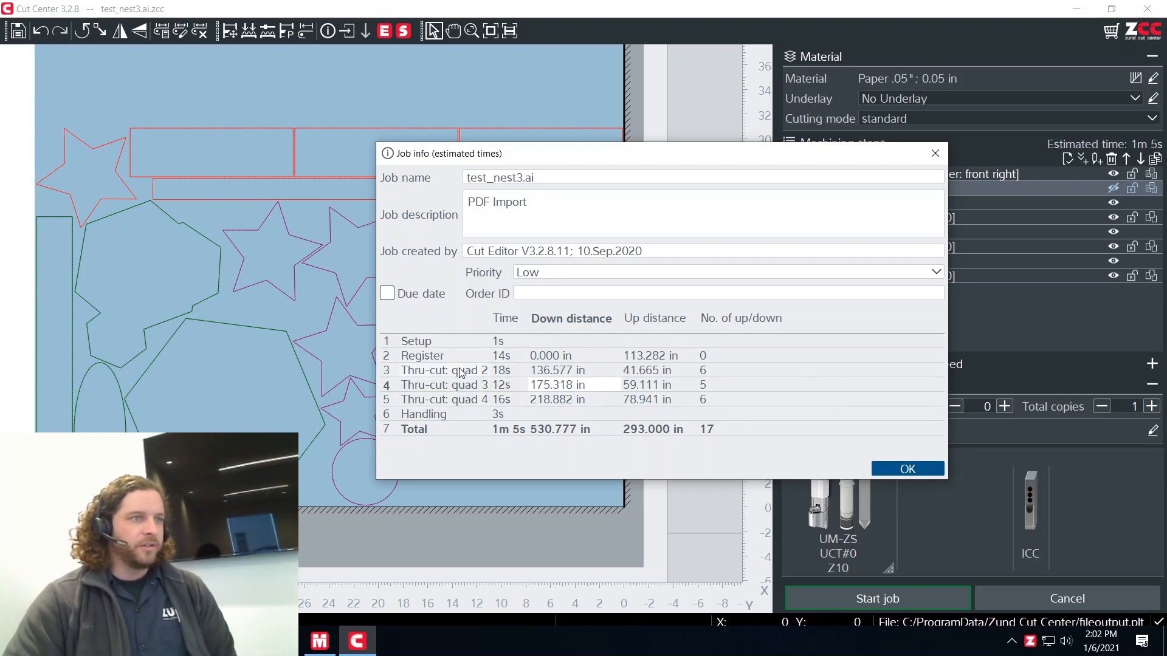
click(882, 475)
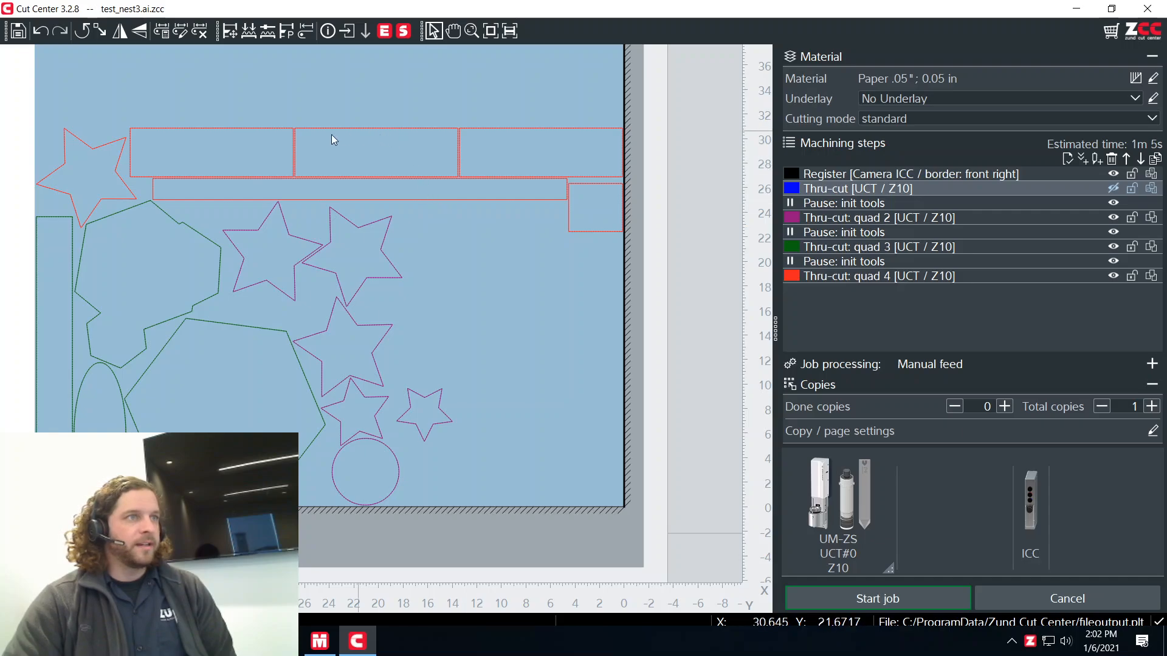
Step: Change the red star's method to "Thru-cut: quad 2" and check the estimated times in the job info
click(86, 154)
right_click(233, 93)
mouse_move(432, 100)
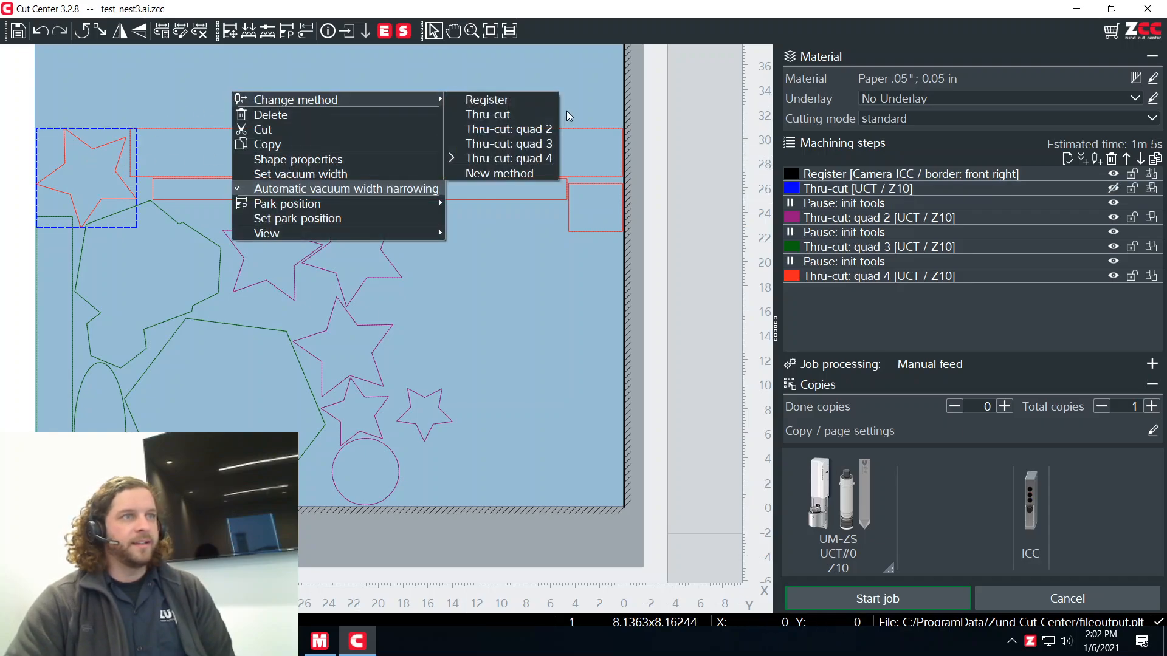
click(543, 130)
click(328, 30)
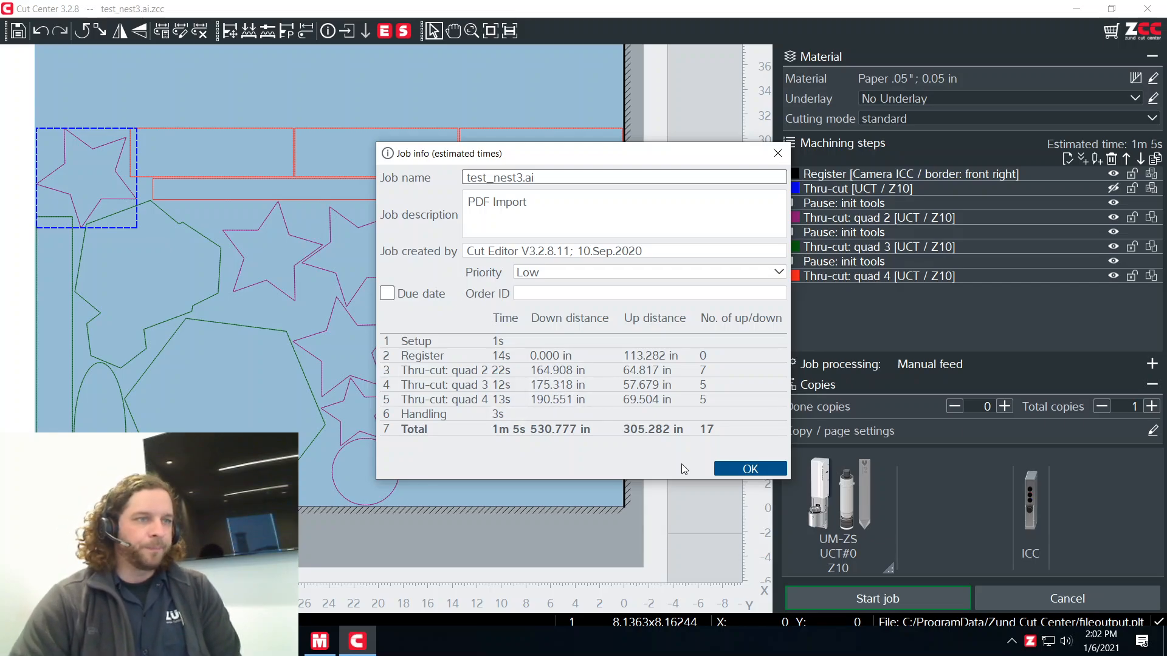
click(751, 469)
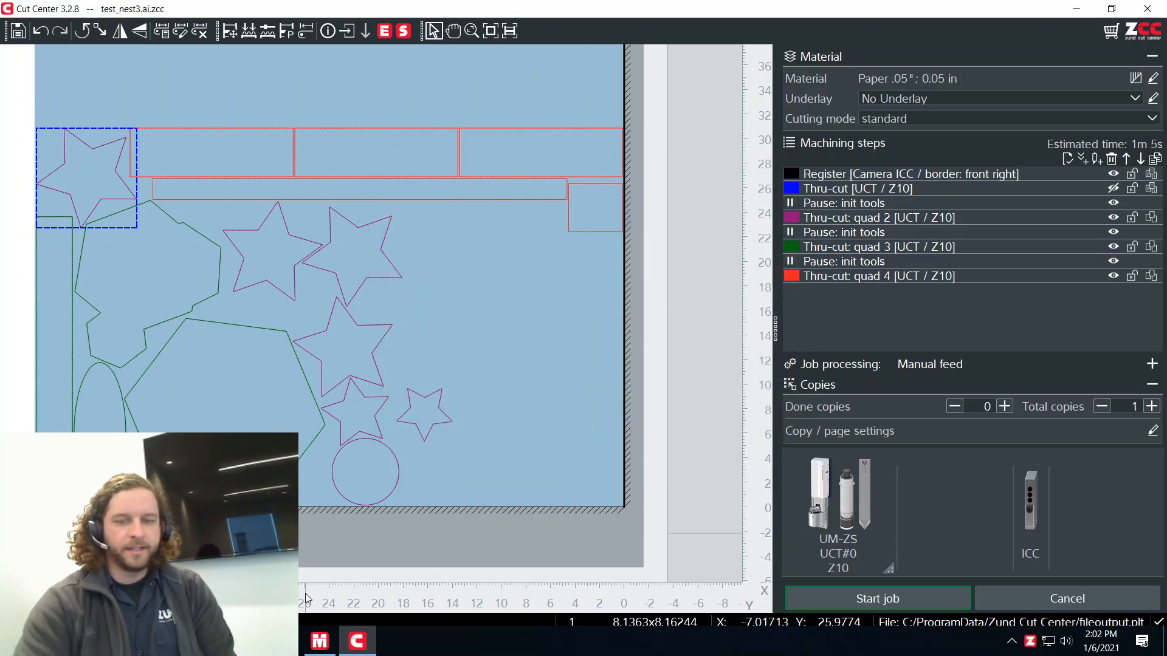